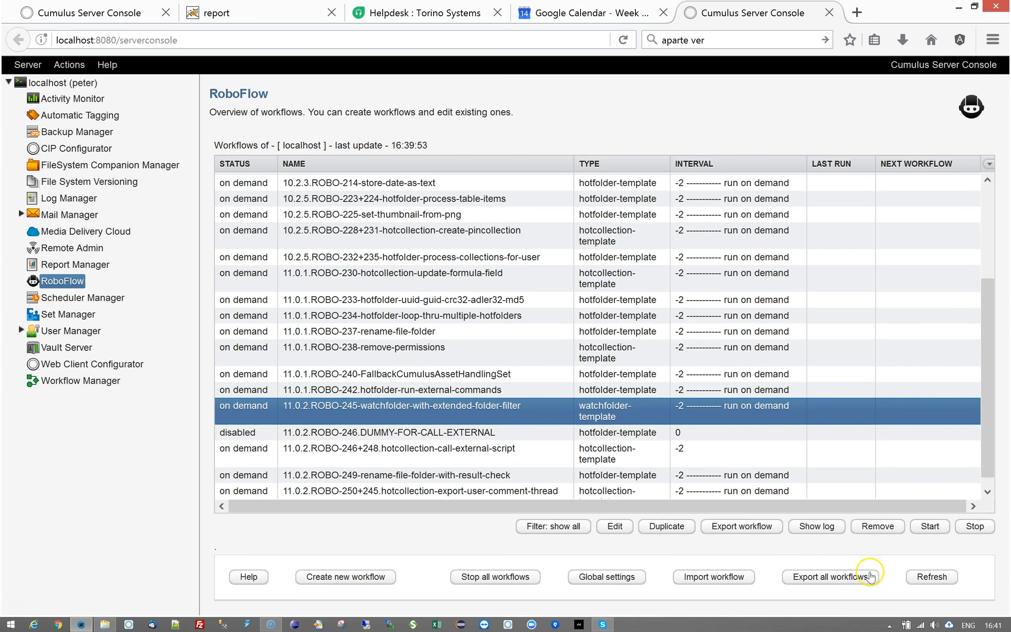
Step: Show the version info in the ROBO-245 watchfolder workflow's log and highlight the rel 11.0.1 and rel 11.0.2 entries
left_click(816, 526)
left_click(599, 566)
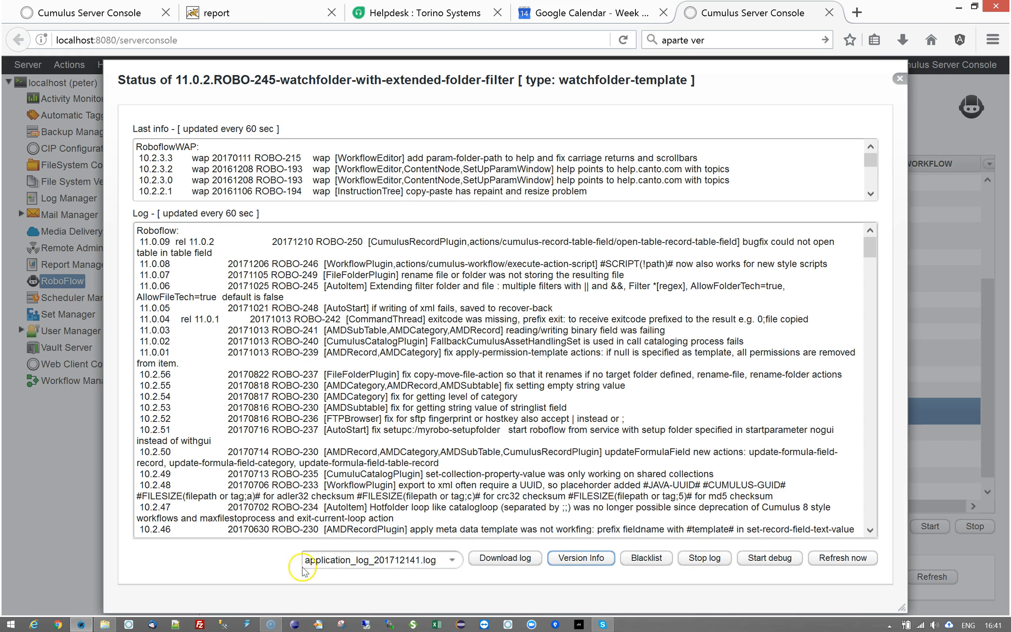
left_click_drag(139, 240, 362, 263)
left_click(360, 263)
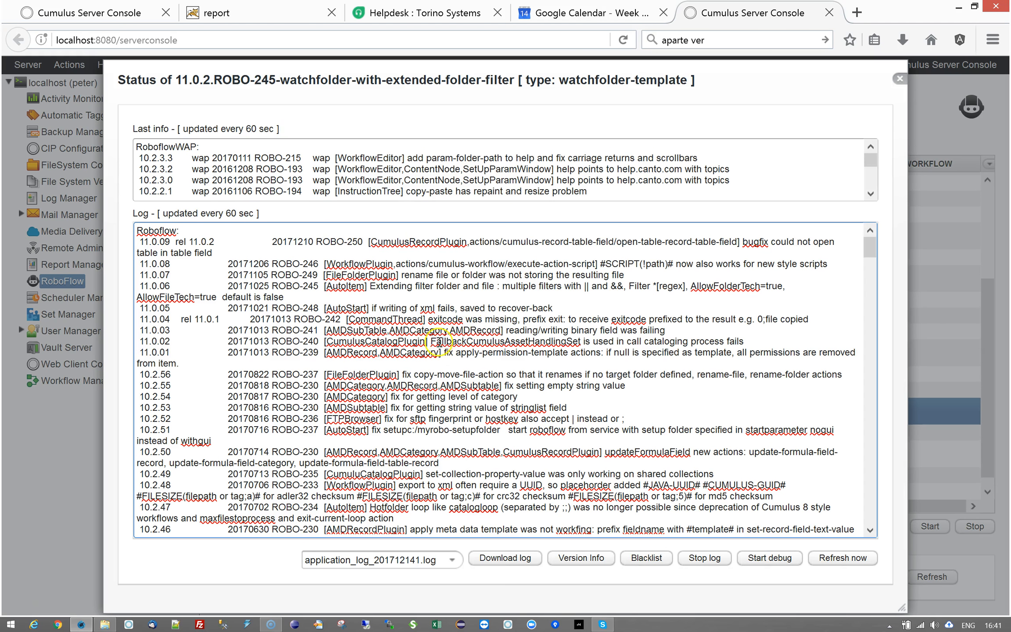
left_click_drag(181, 320, 224, 319)
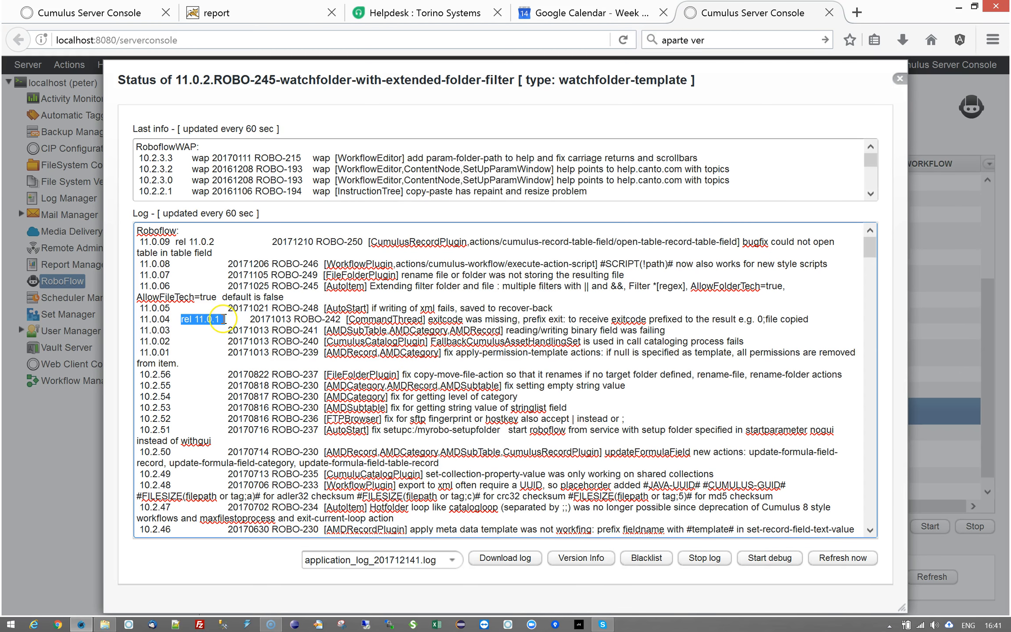
left_click_drag(173, 241, 237, 241)
left_click(242, 239)
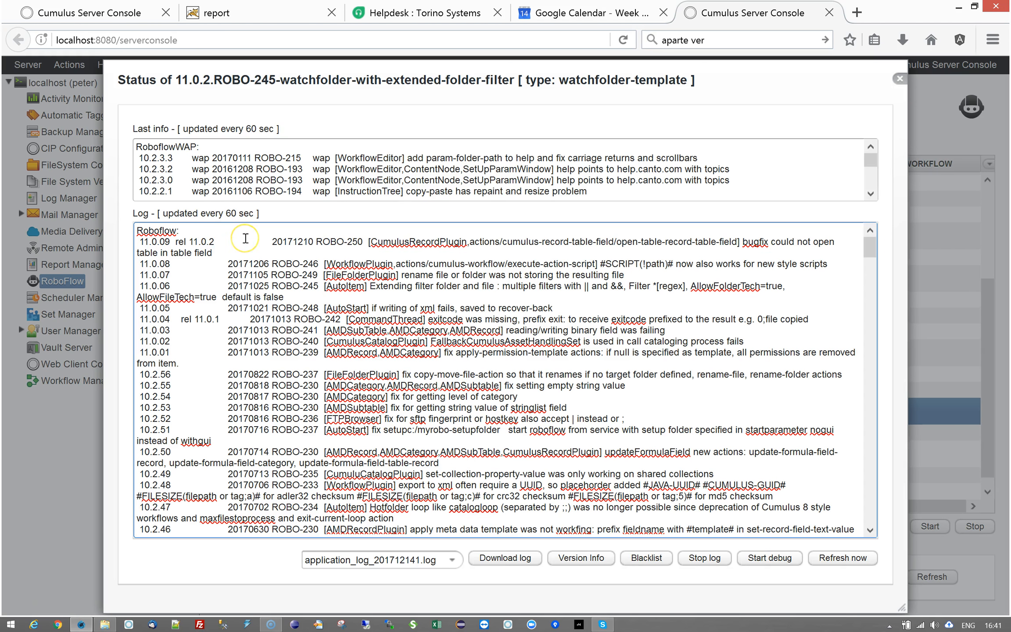
Step: Highlight the ROBO-248 AutoStart entry about failed XML writing in the version history, and close the log window
left_click(296, 283)
left_click(332, 360)
left_click_drag(223, 309, 554, 309)
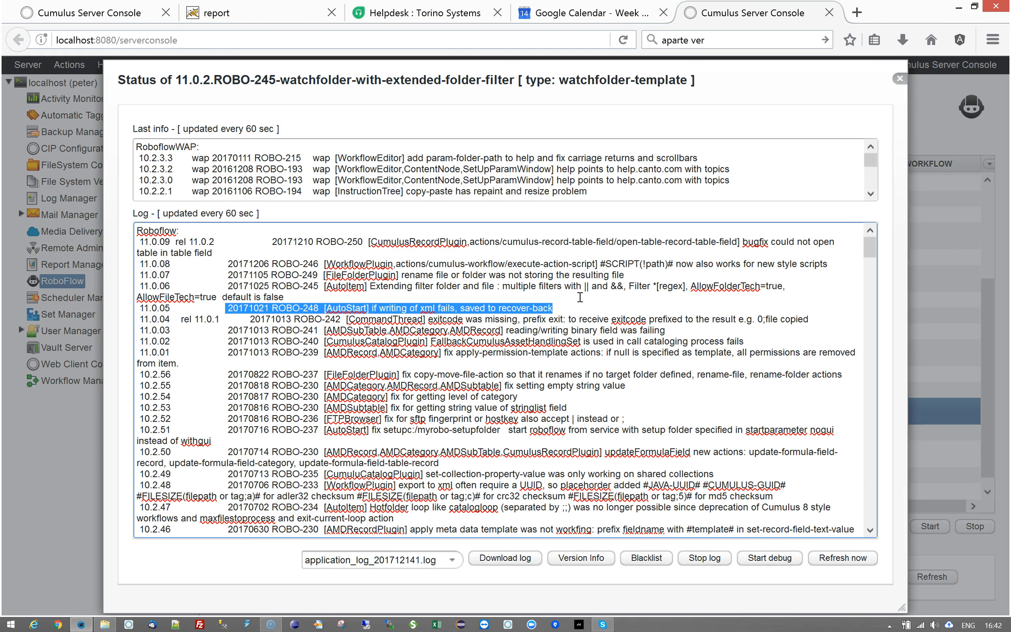
left_click(899, 78)
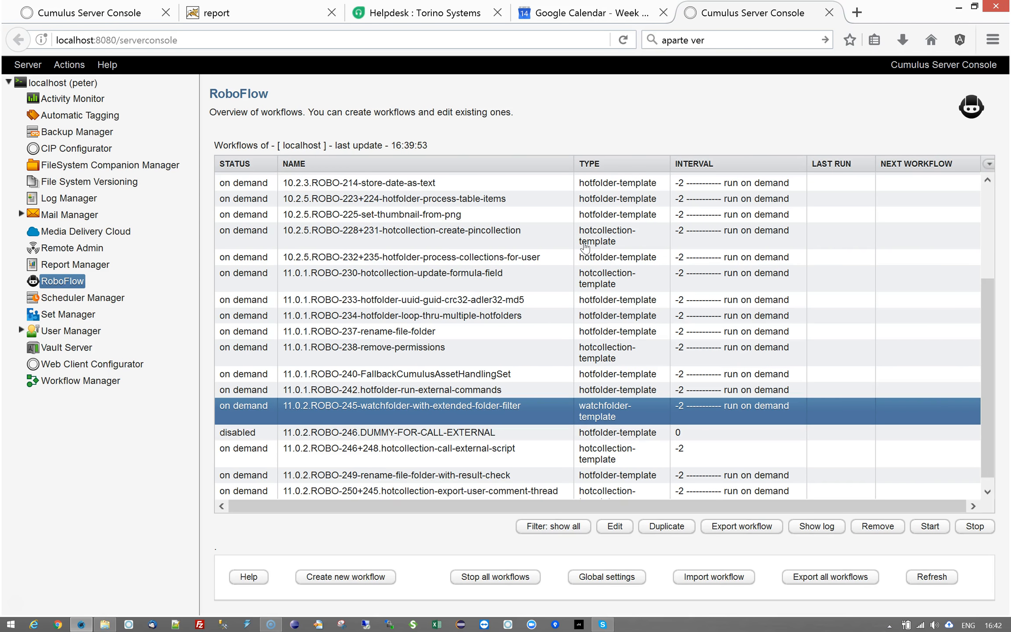
Step: Open the settings of 11.0.2.ROBO-245-watchfolder-with-extended-folder-filter and copy its Workflow Parameter Folder path from the help text
double_click(459, 406)
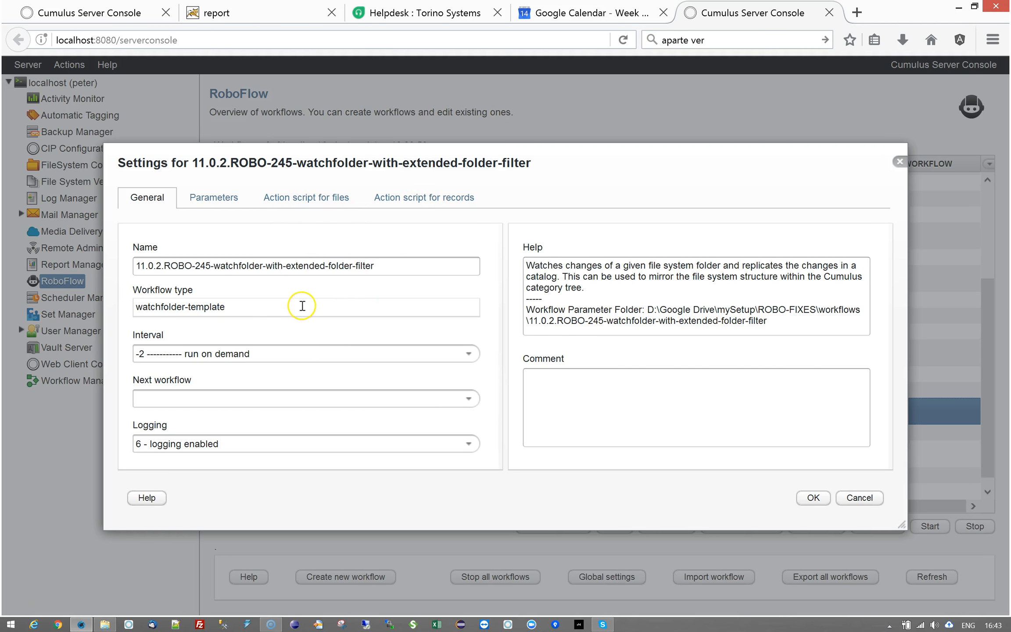
left_click_drag(648, 309, 770, 322)
key("ctrl+c")
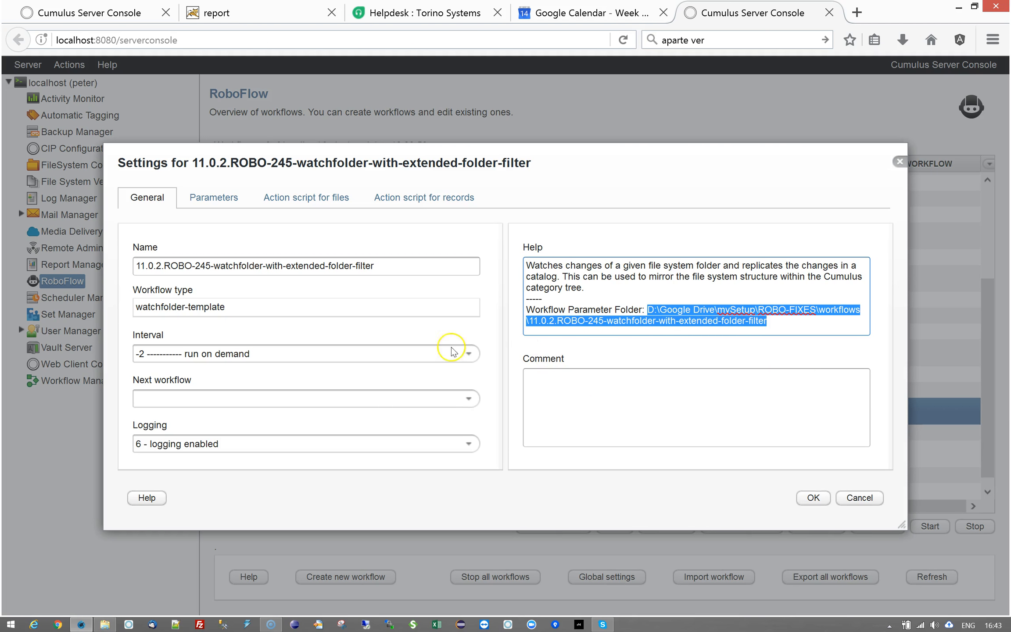
Step: Switch to File Explorer, go to the copied workflow parameter folder, and widen the Name column to show full file names
left_click(104, 624)
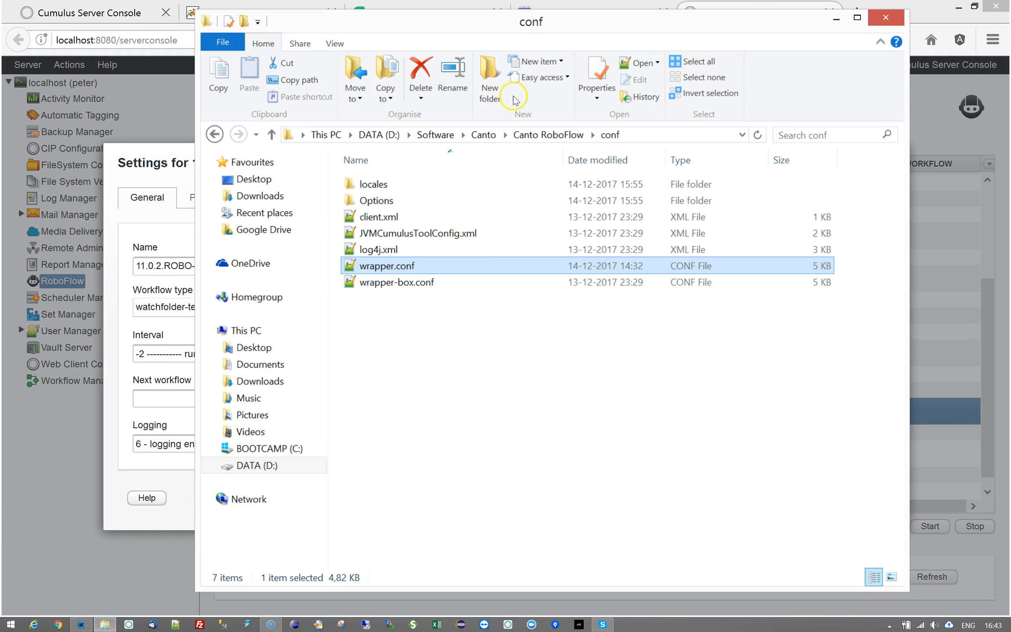
left_click(645, 134)
key("ctrl+v")
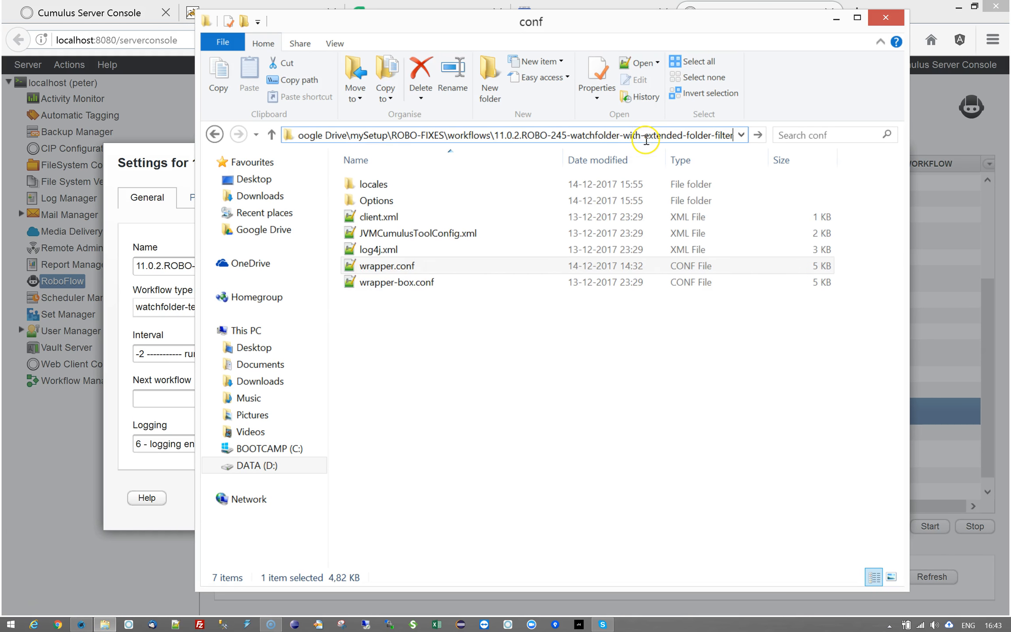
key("Return")
left_click_drag(563, 157, 657, 159)
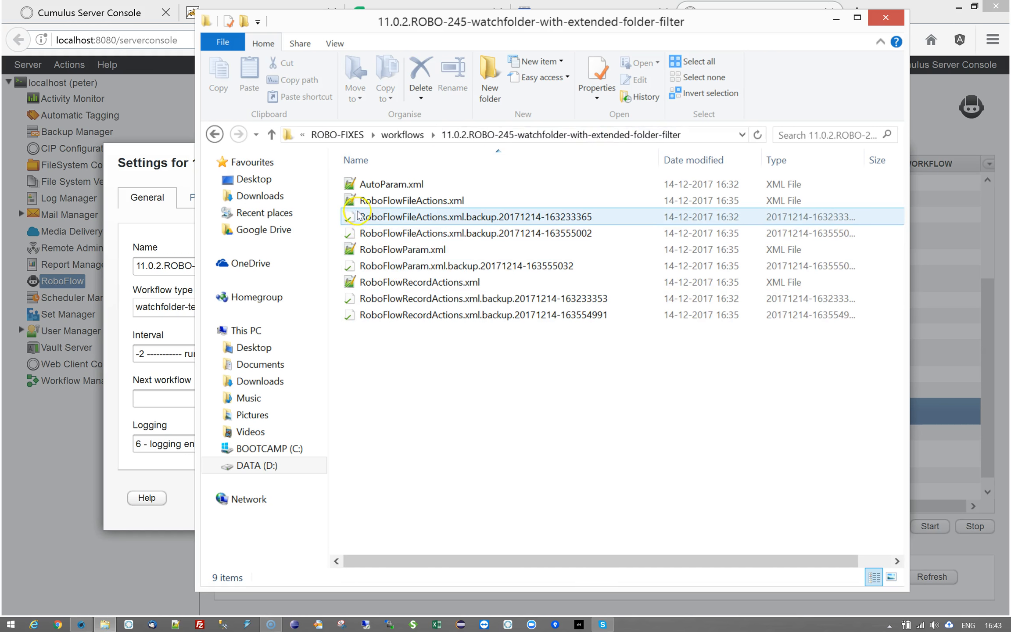
Step: Examine the workflow's parameter and action XML files and the timestamped RoboFlowFileActions.xml backup in the folder
left_click(350, 200)
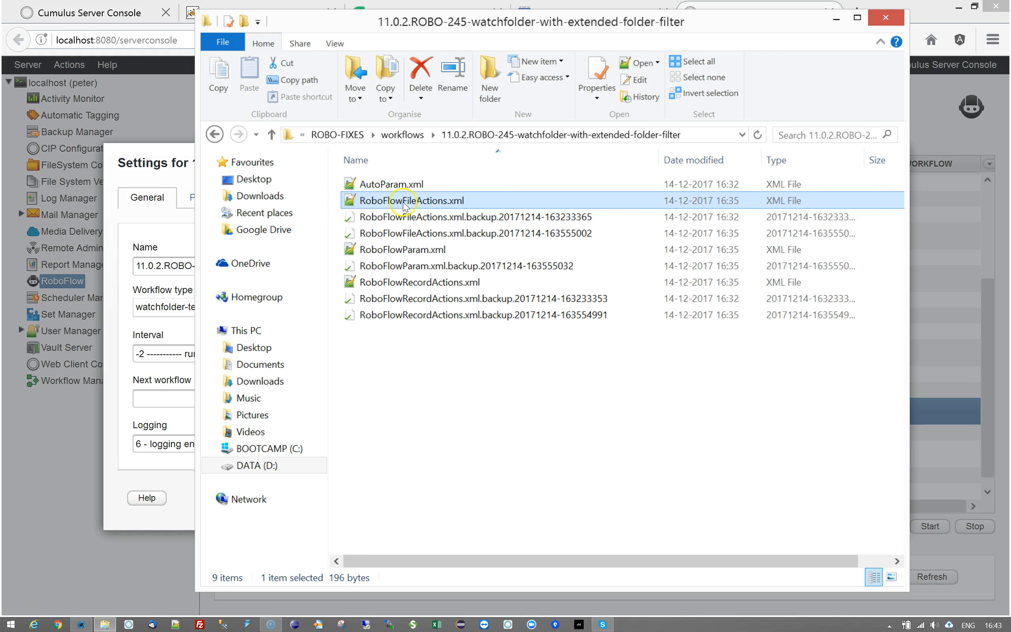
left_click(395, 251)
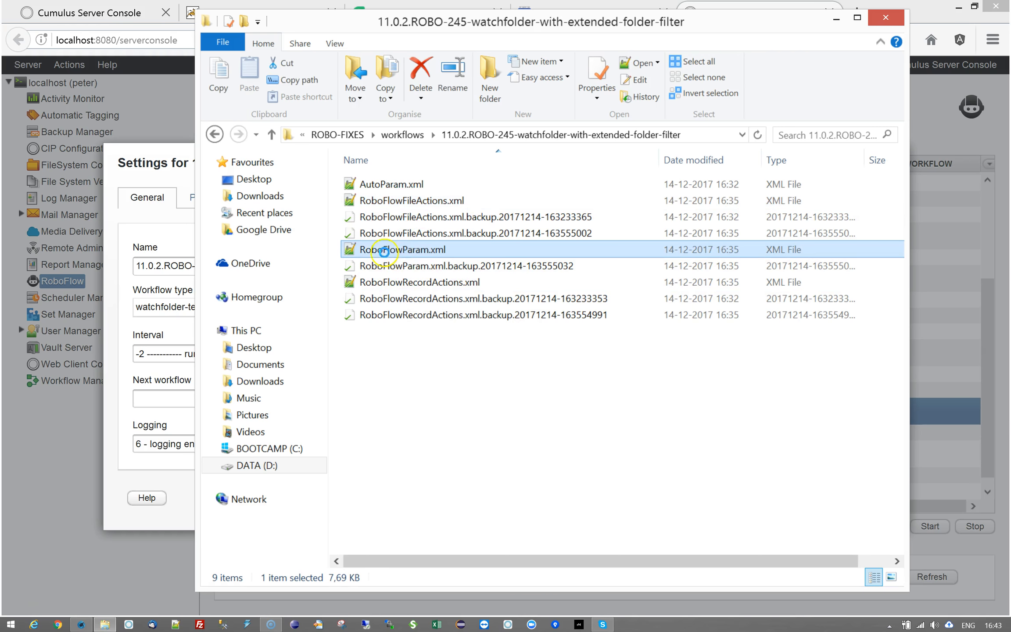
left_click(407, 283)
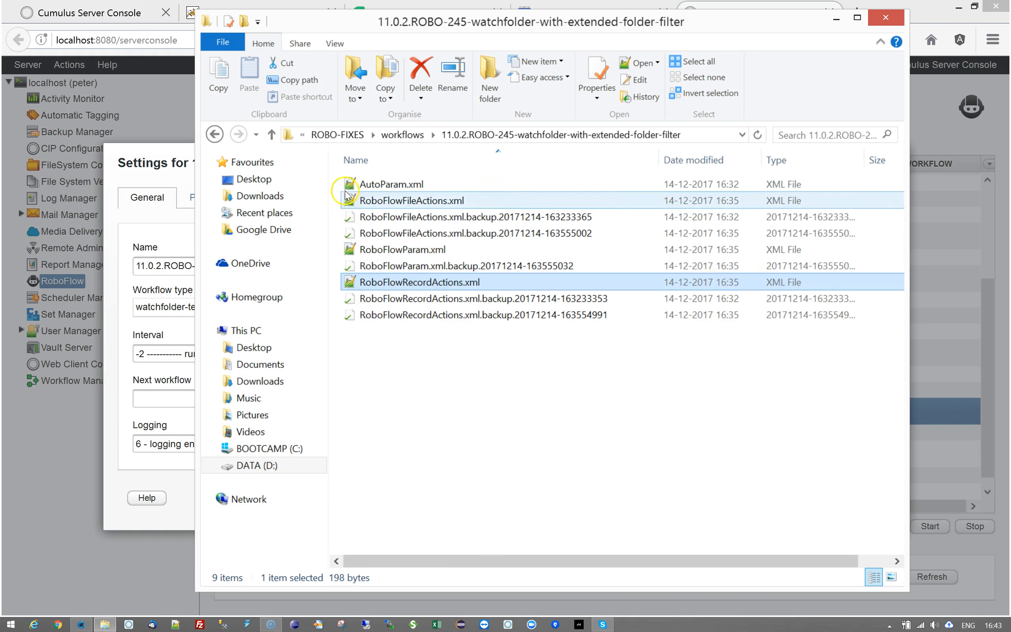
left_click(409, 186)
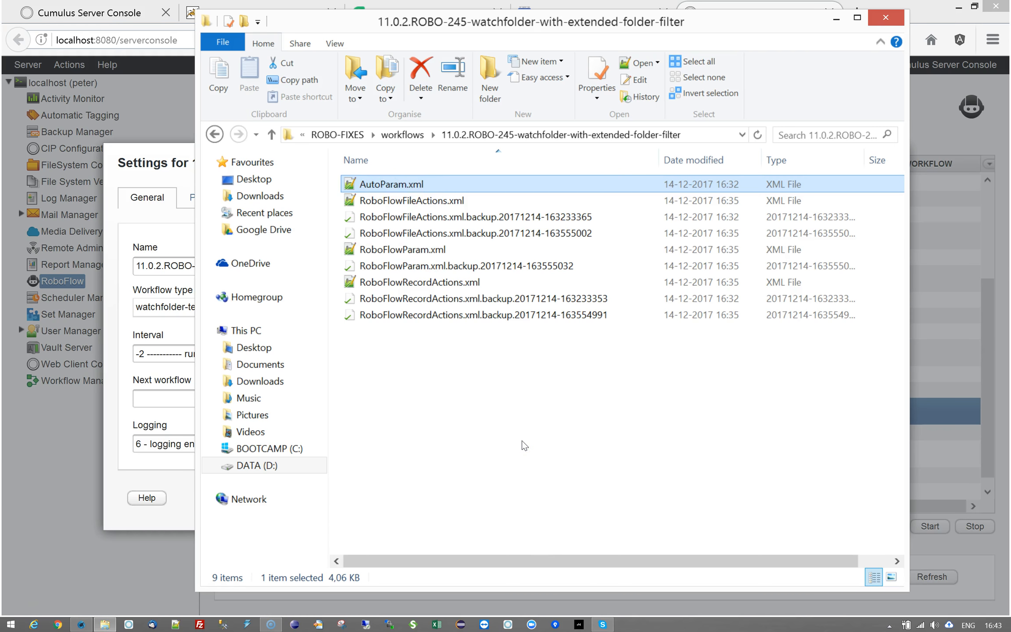
left_click(354, 202)
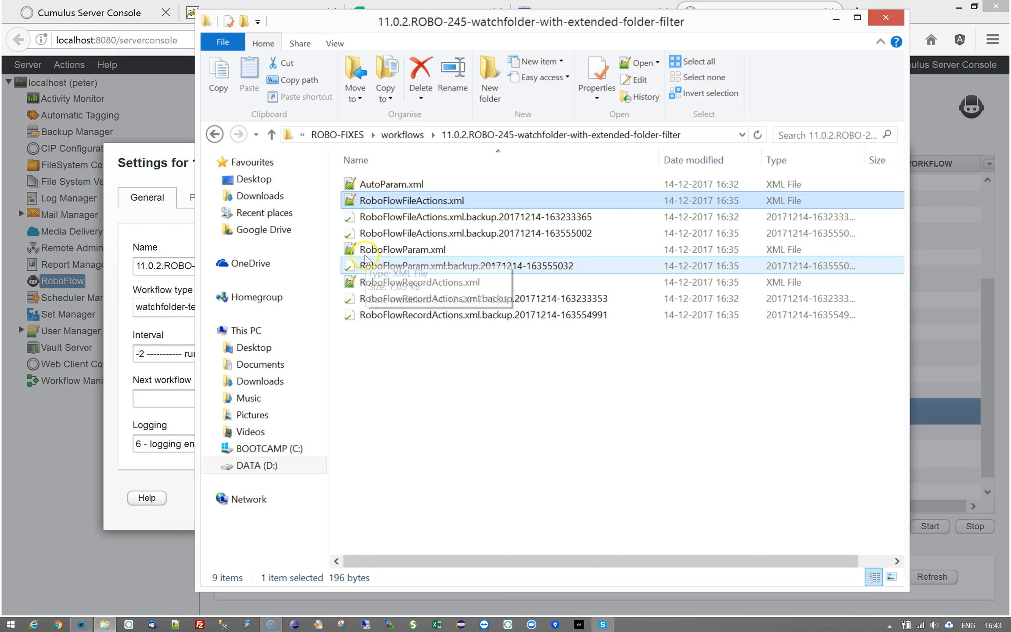
left_click(356, 249)
left_click(356, 283)
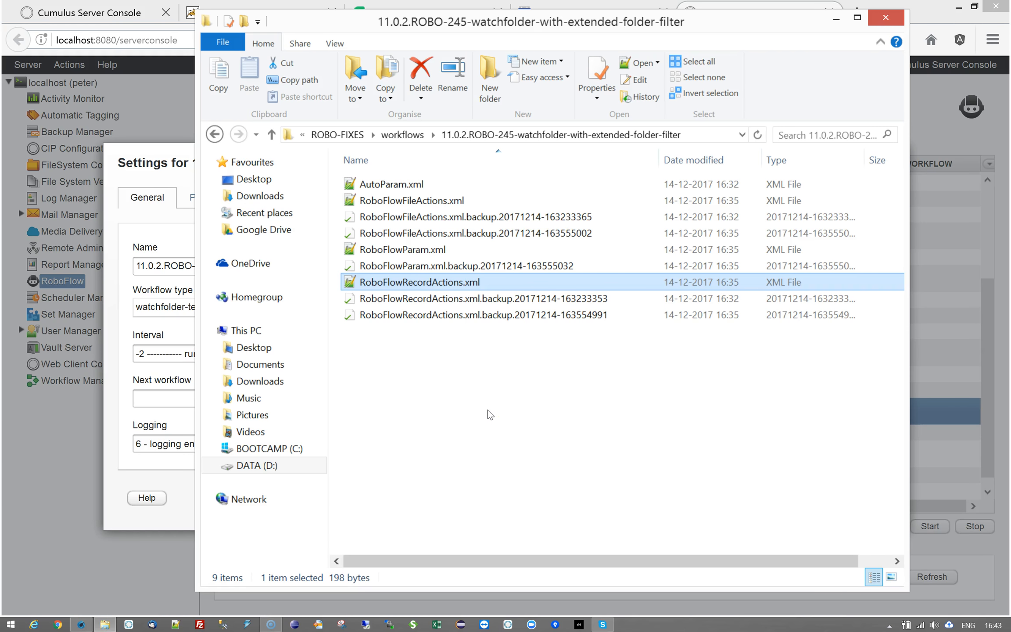
left_click(351, 216)
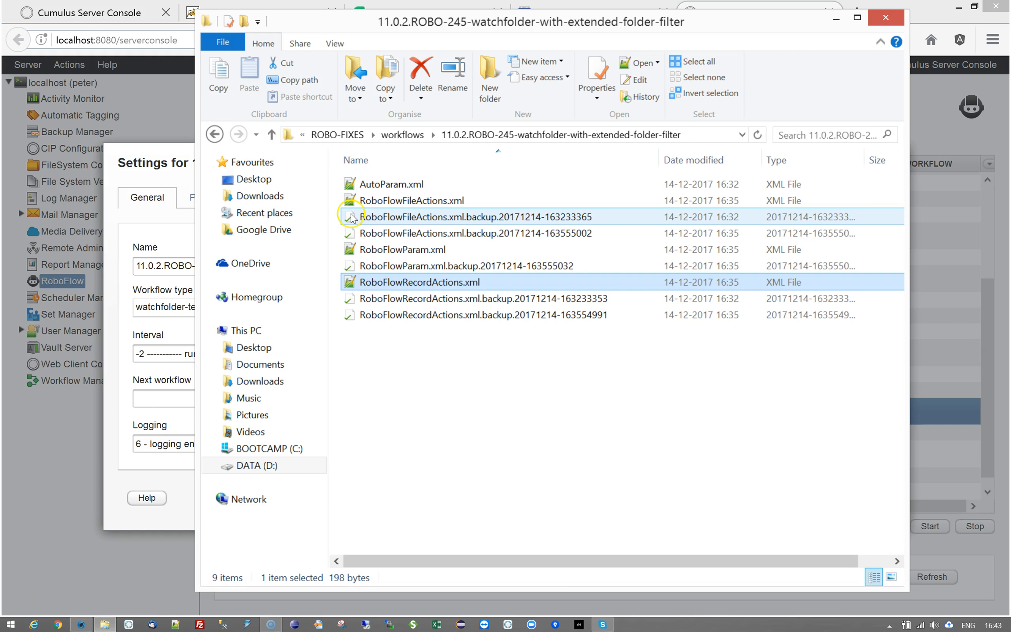
left_click(351, 217)
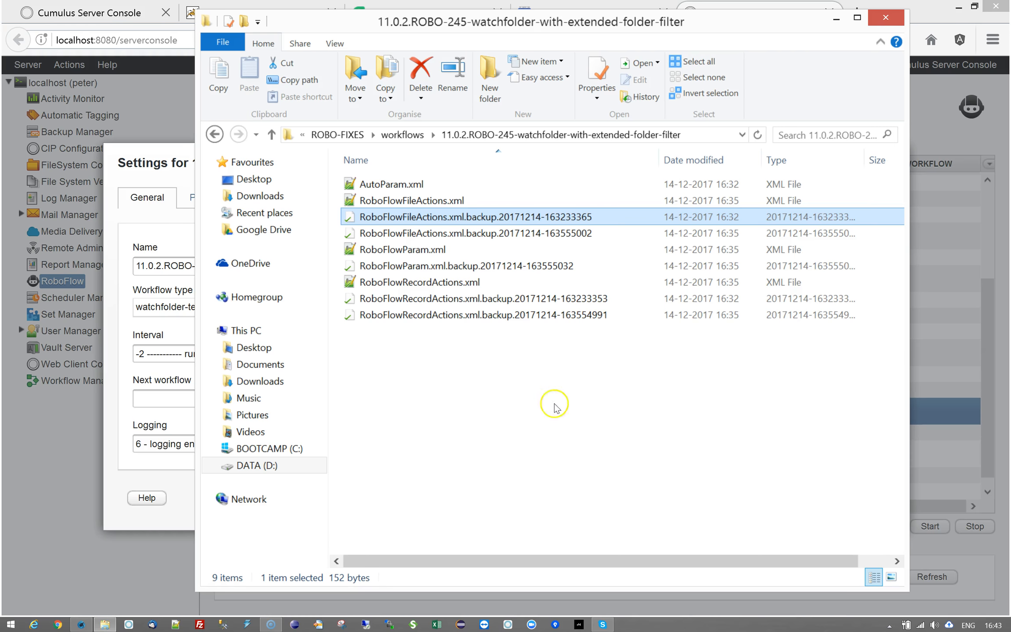
left_click(368, 201)
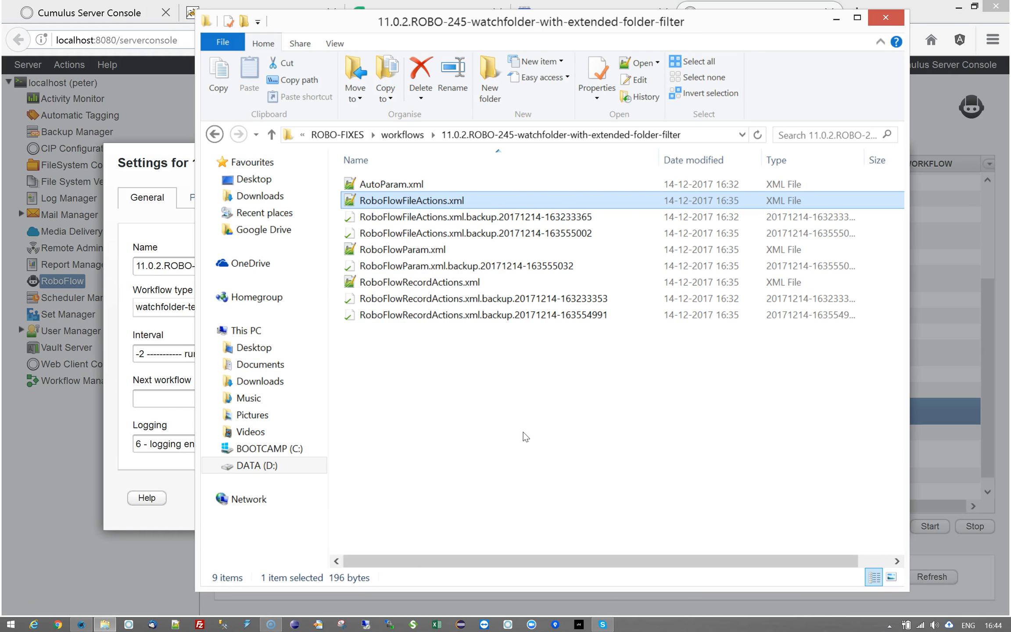
left_click(350, 201)
left_click(432, 249)
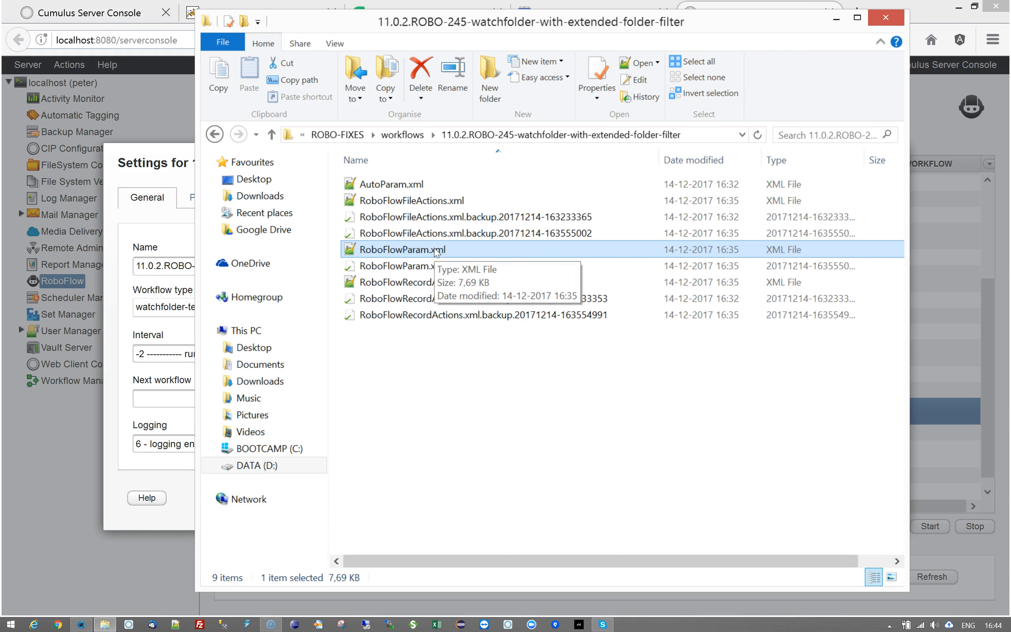
left_click(350, 198)
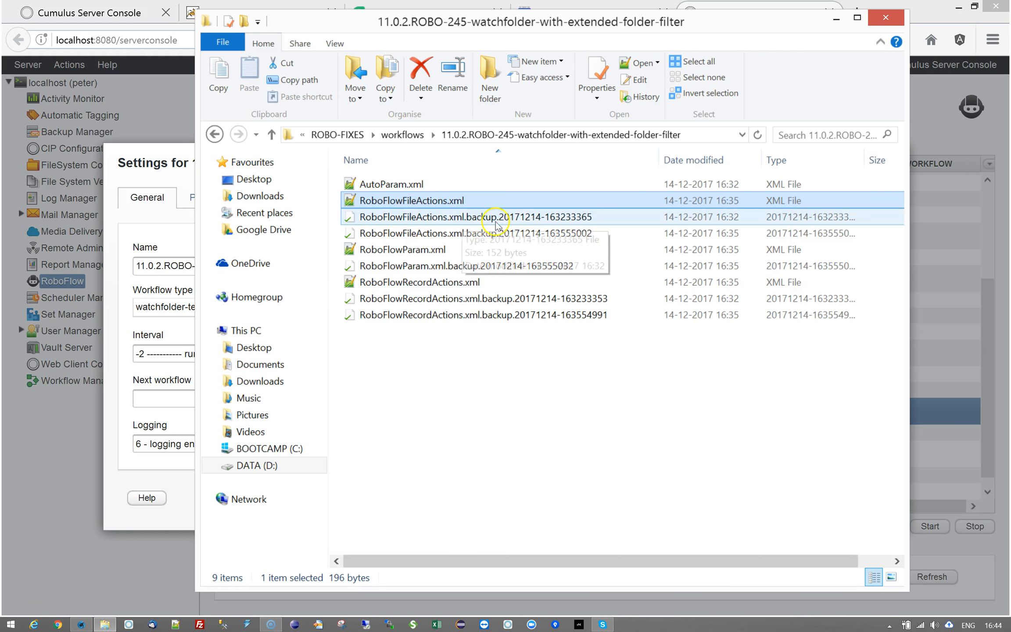
Step: Rename the older file-actions backup as RoboFlowFileActions.xml.save.20171214-163233365
left_click(475, 216)
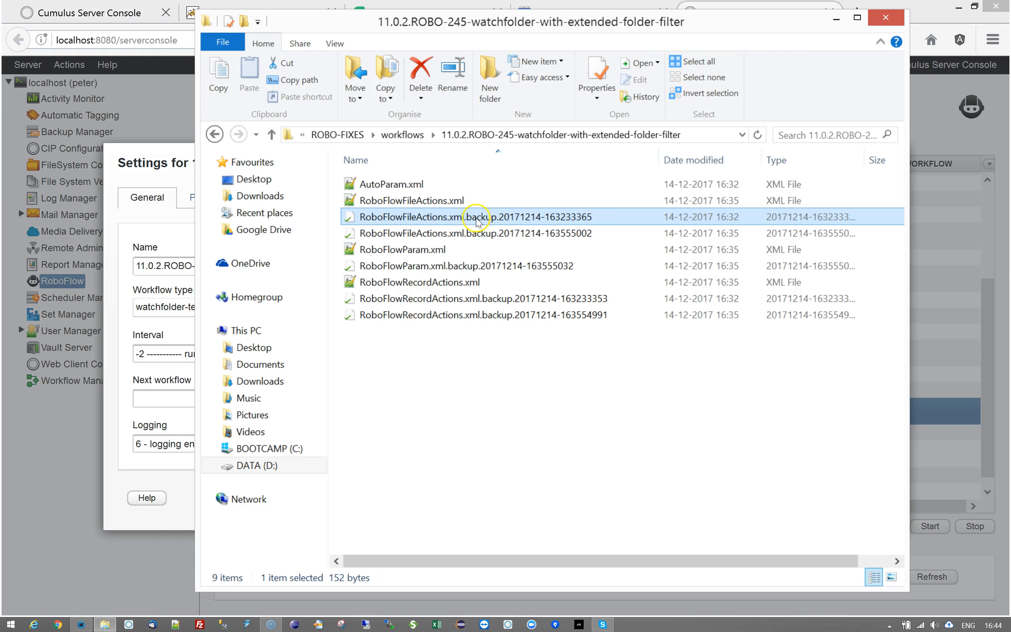
left_click(479, 218)
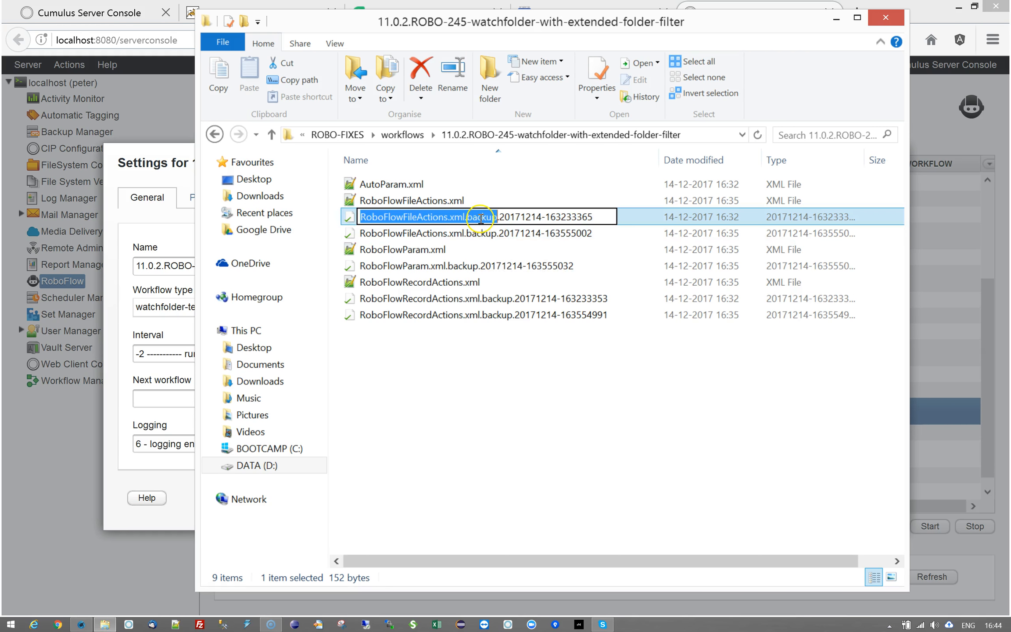
left_click(478, 217)
key("shift+Right")
key("shift+Right")
key("shift+Right")
key("shift+Right")
key("shift+Right")
key("shift+Right")
type("save")
key("Return")
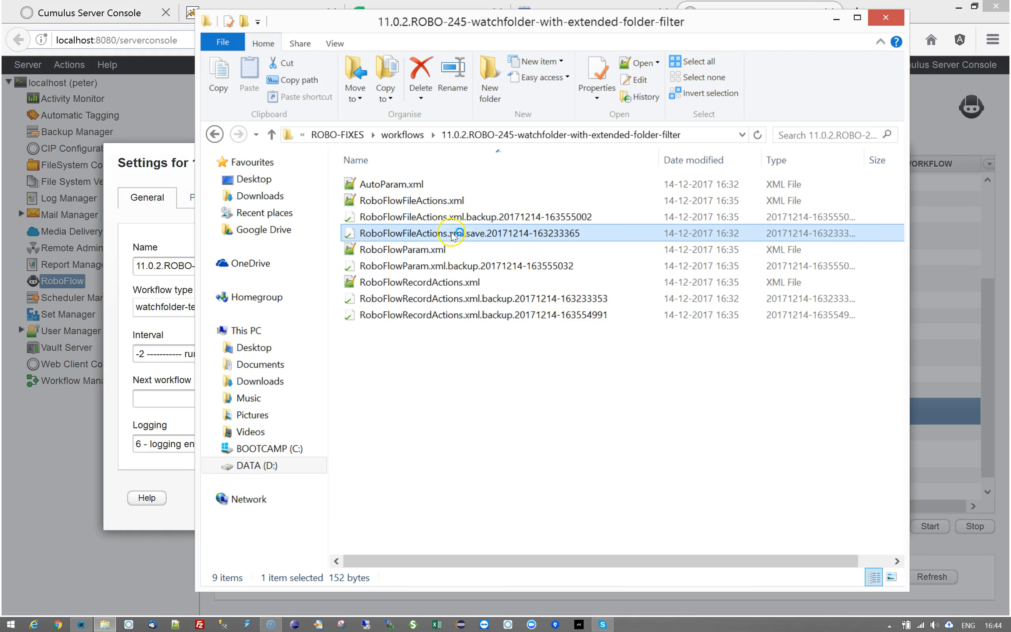
Step: Examine the RoboFlowParam and RoboFlowFileActions backups alongside the renamed save copy, and minimize File Explorer to return to the workflow settings
left_click(487, 266)
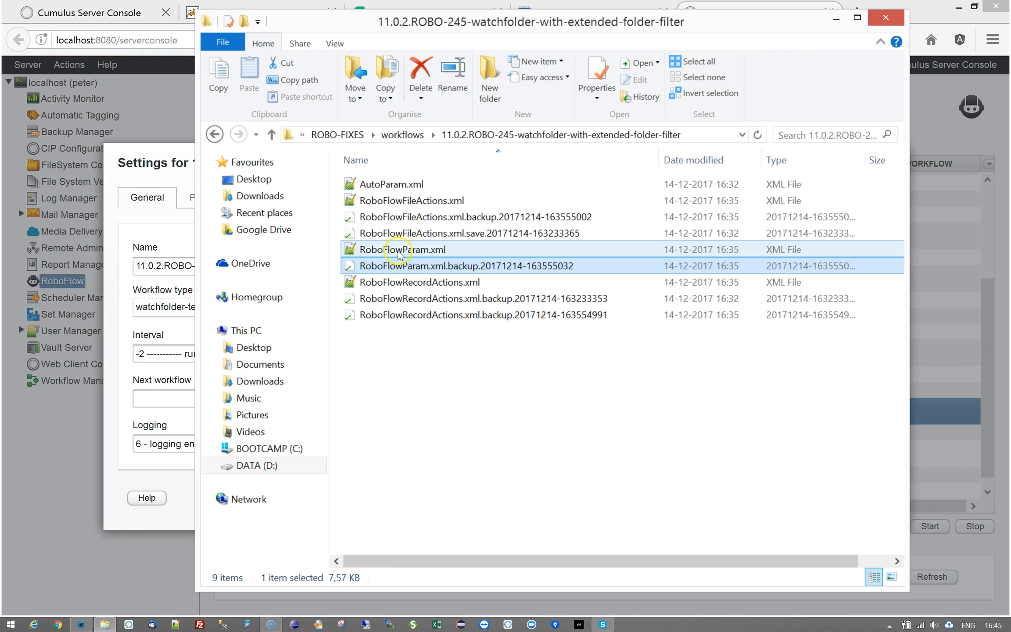
left_click(348, 252)
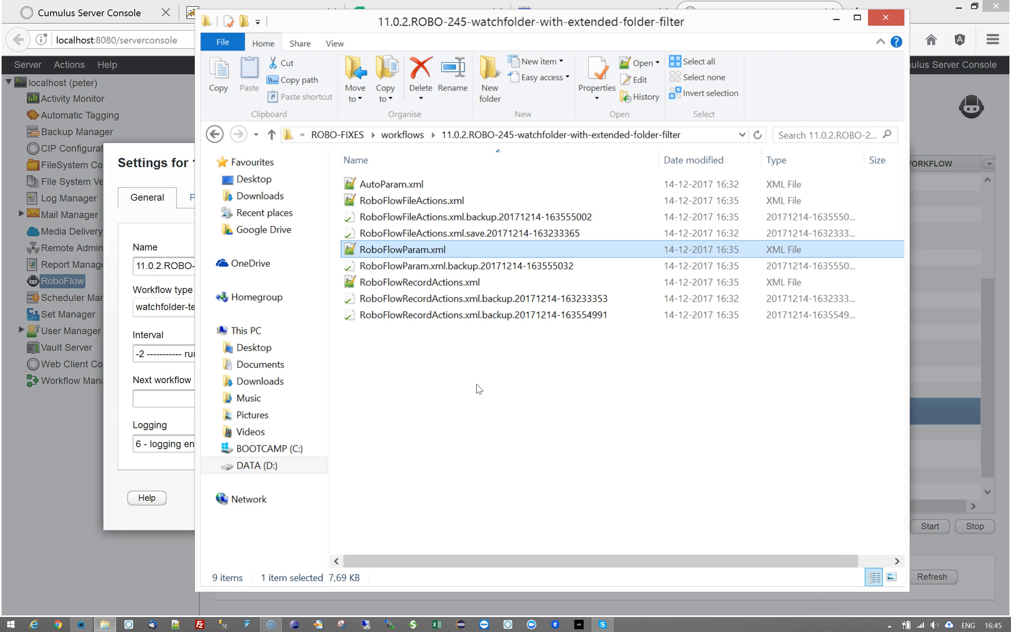
left_click(350, 218)
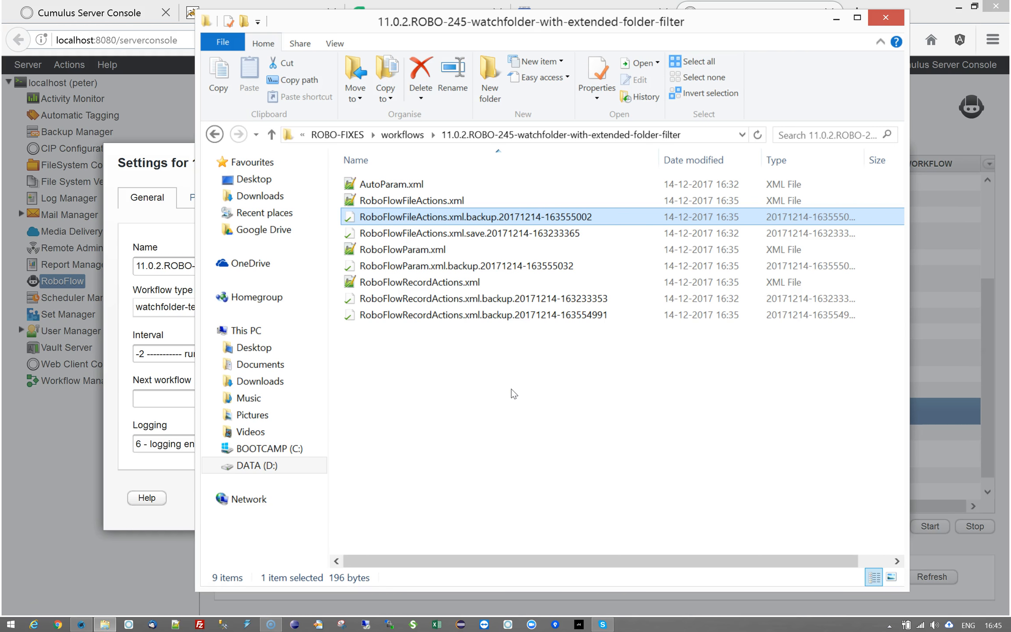
left_click(472, 237)
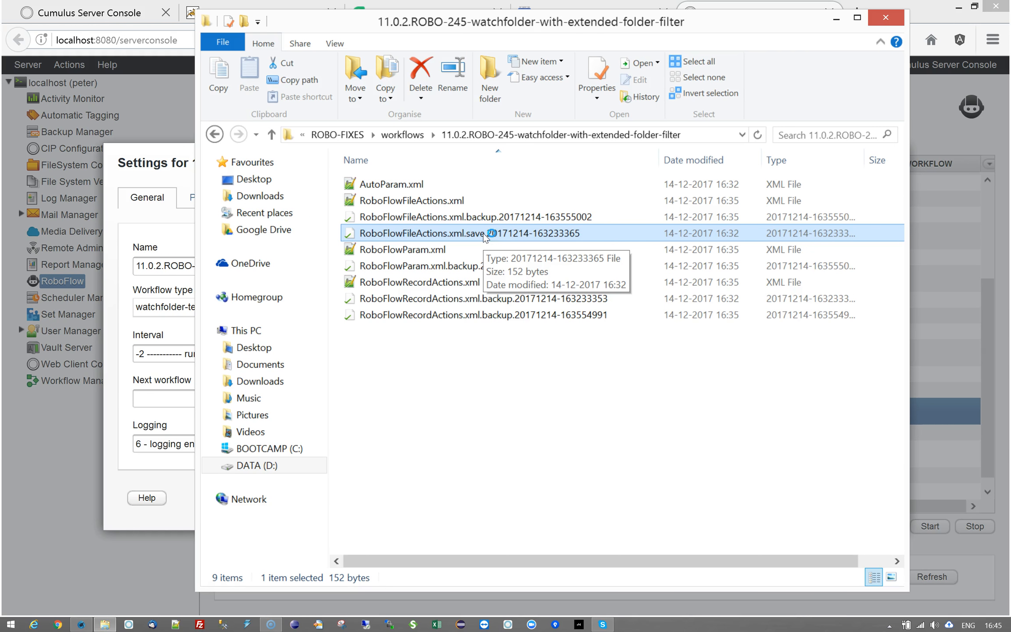
left_click(435, 376)
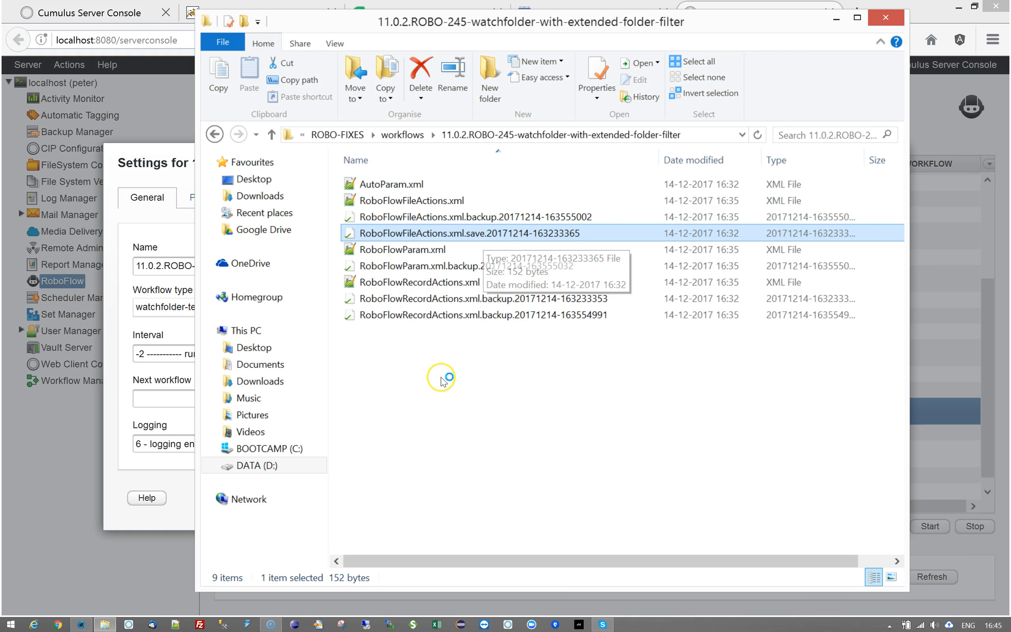
left_click(462, 372)
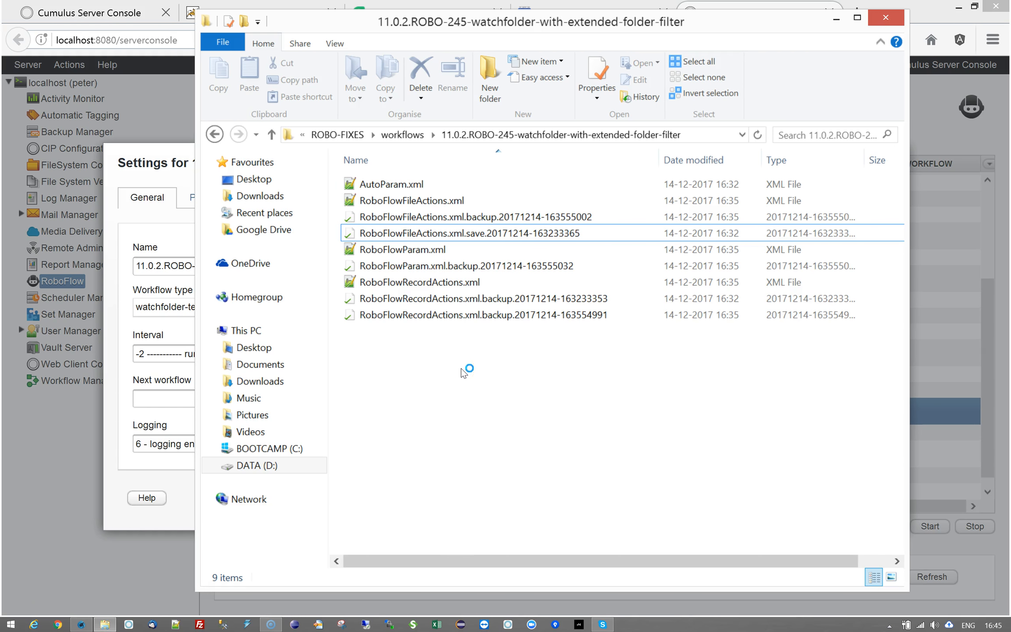
left_click(683, 184)
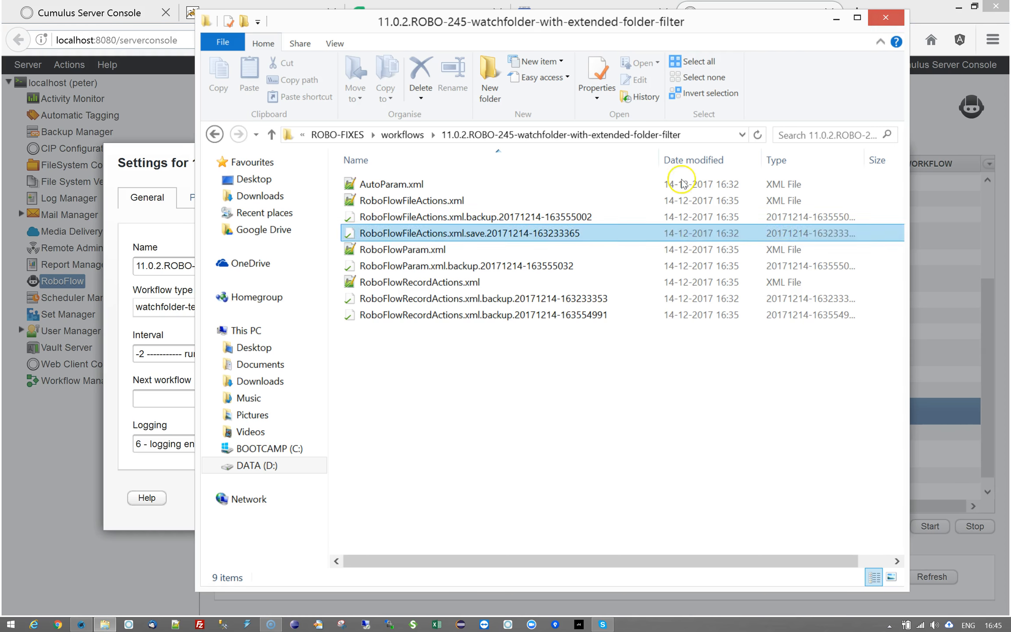
left_click(478, 418)
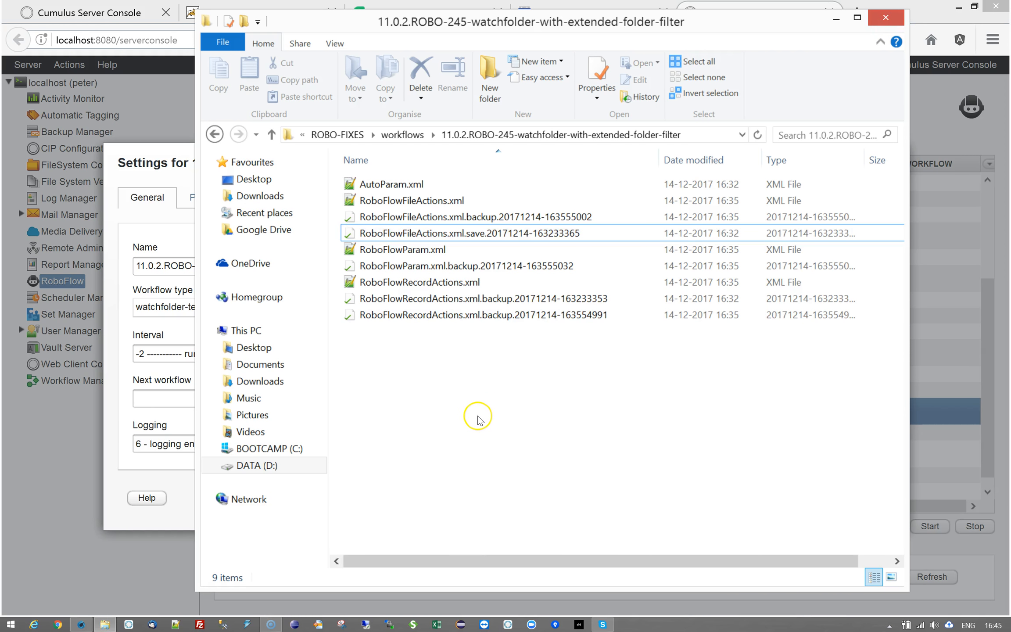
left_click(856, 19)
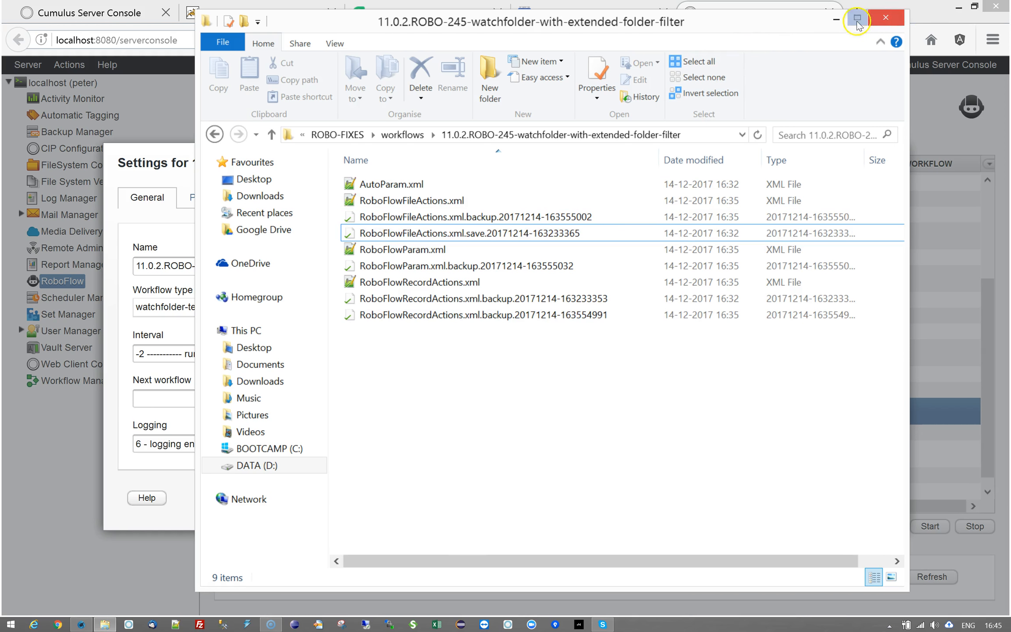
left_click(836, 19)
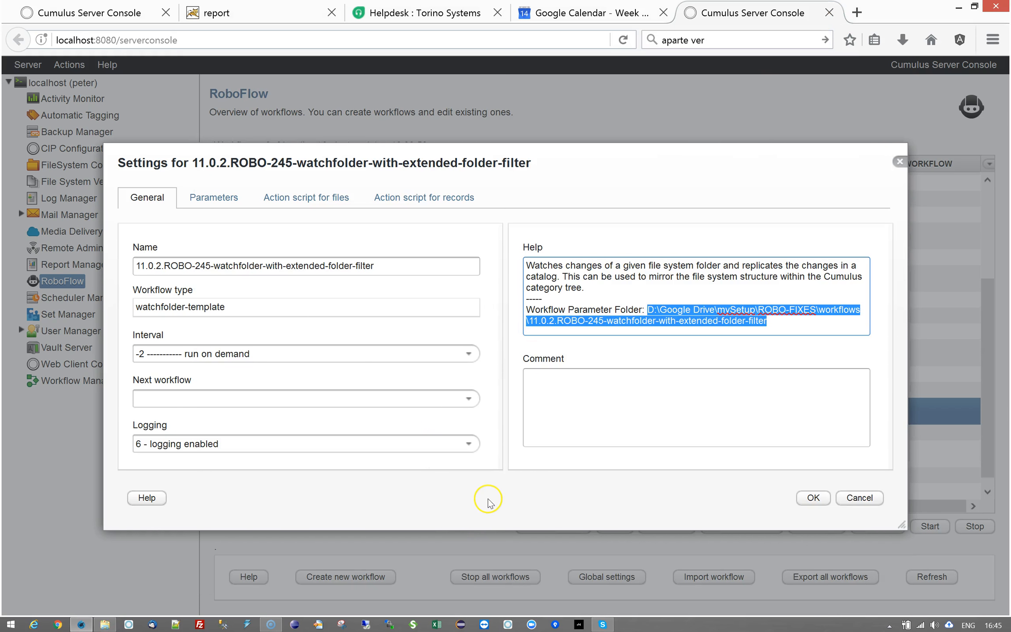
Step: Close the workflow settings without saving and examine the ROBO-245 entry on extended folder and file filters in the version information
left_click(855, 498)
left_click(817, 526)
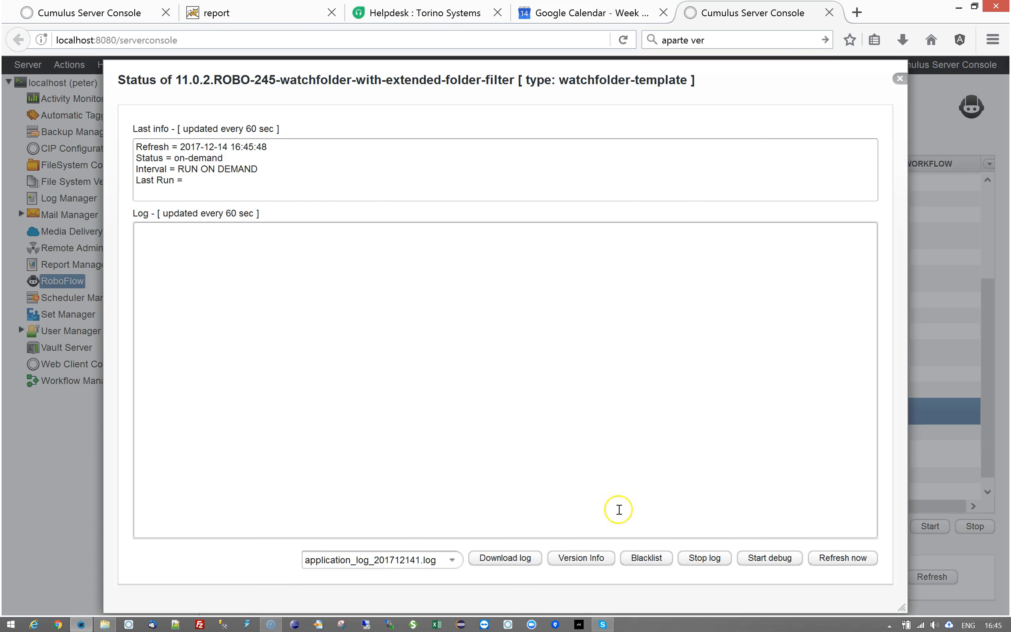
left_click(578, 558)
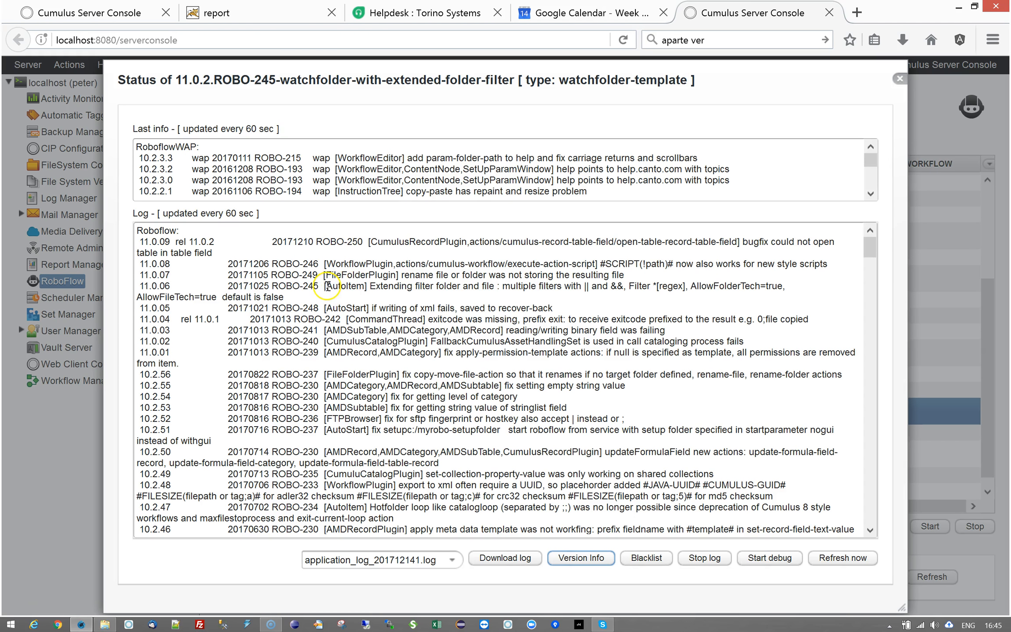
double_click(307, 285)
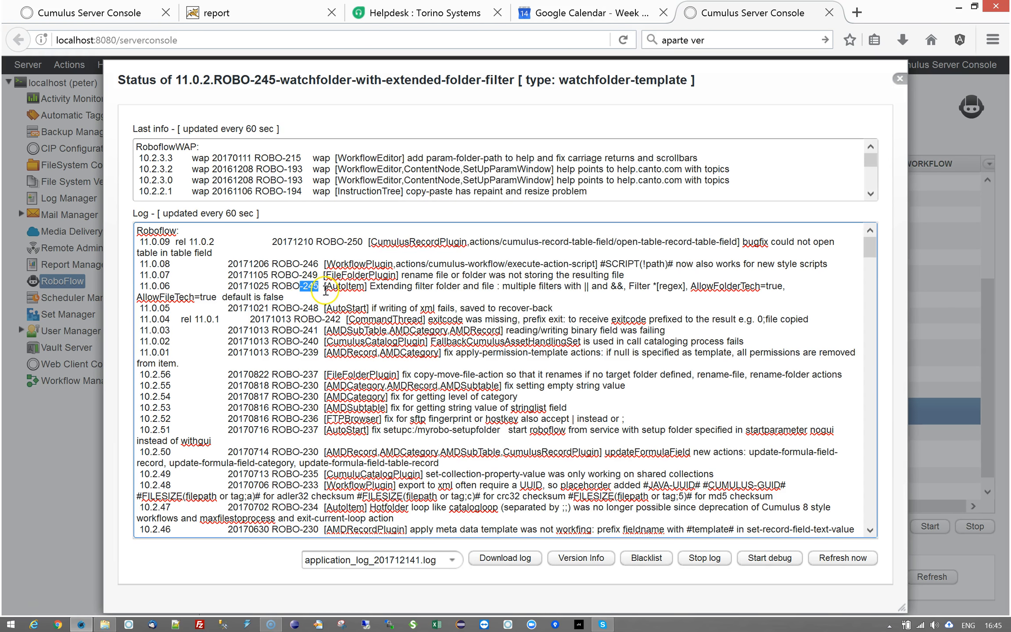
left_click_drag(370, 285, 597, 285)
left_click(596, 286)
left_click_drag(422, 286, 467, 286)
left_click_drag(581, 286, 591, 286)
left_click(596, 286)
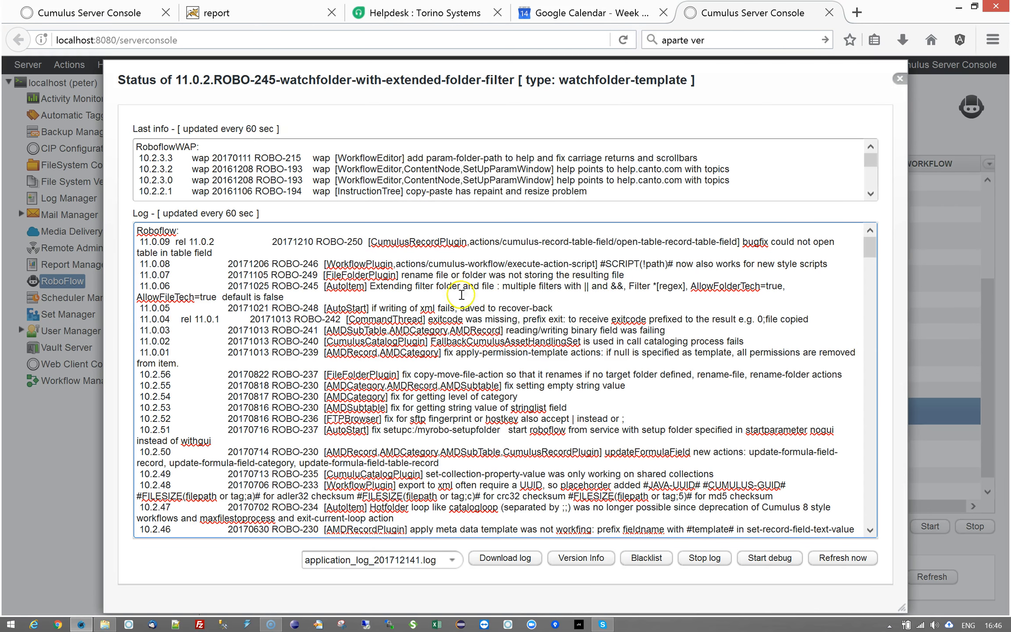
Step: Close the status view, open the parameters of the 11.0.2.ROBO-245-watchfolder-with-extended-folder-filter workflow, and select the Folder filter
left_click(900, 78)
scroll(544, 313, "down", 1)
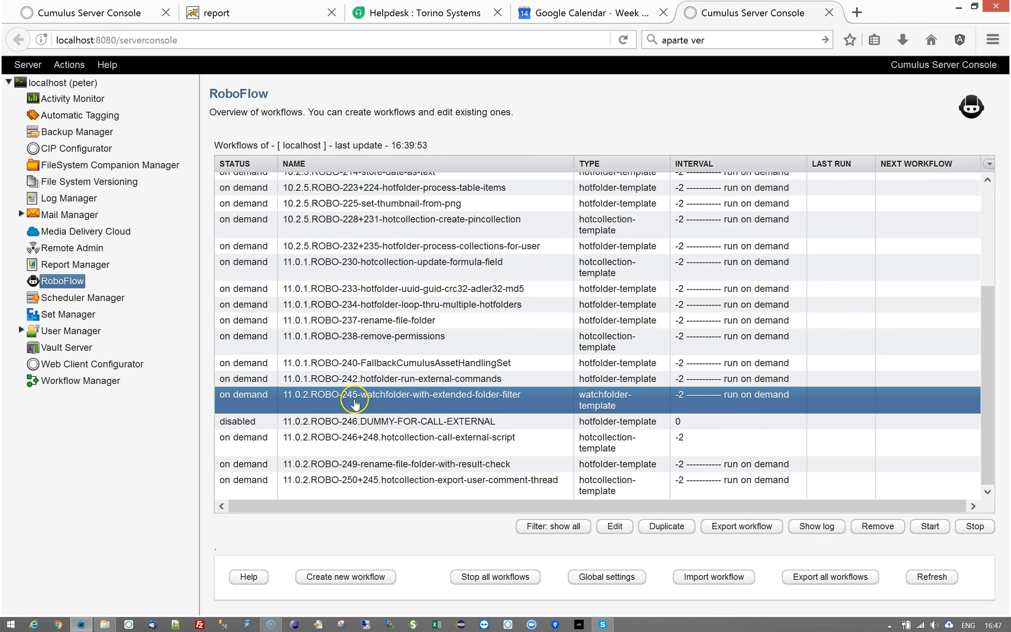
double_click(469, 411)
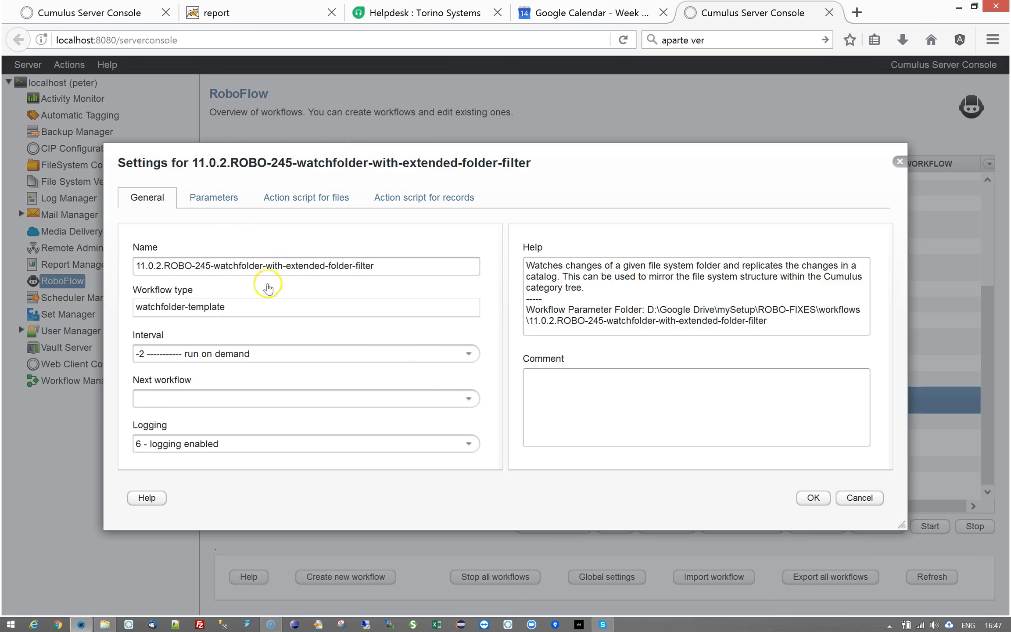
left_click(213, 198)
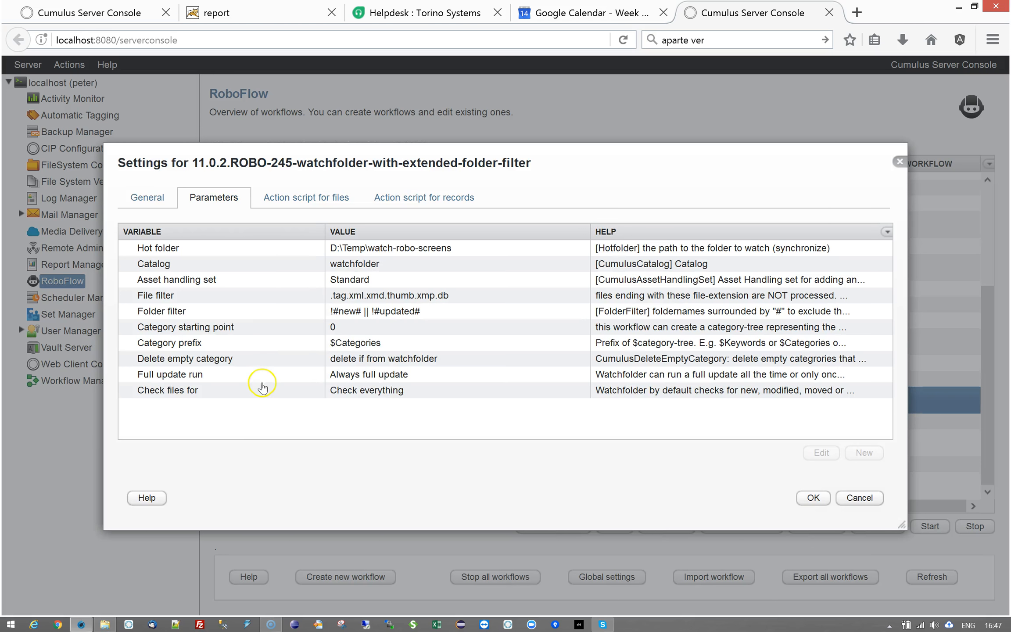
left_click(341, 312)
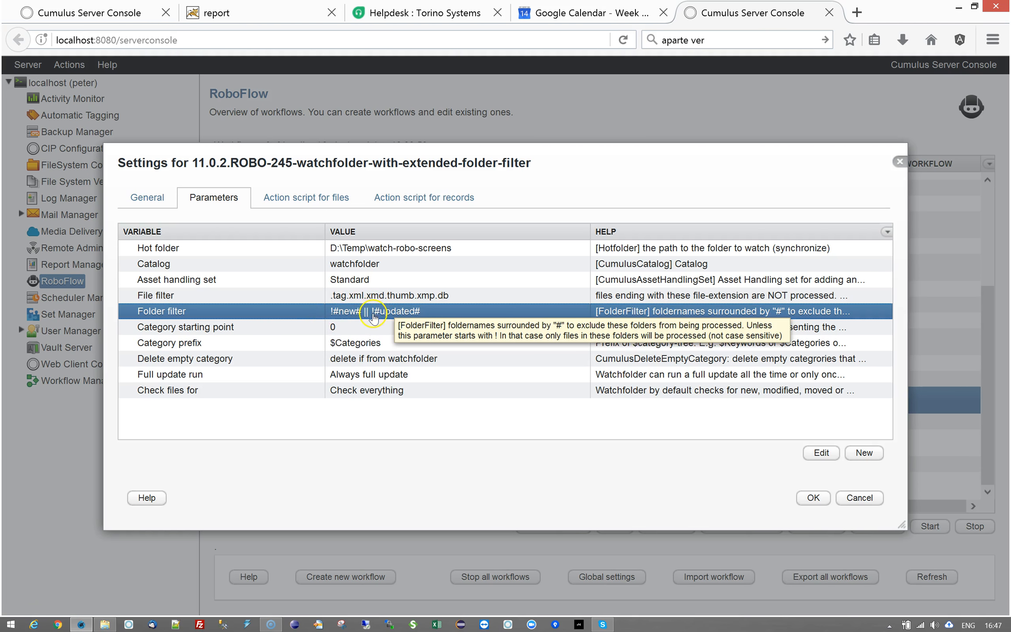
Step: Set the Folder filter parameter to ?!#new# || !#updated#
double_click(419, 311)
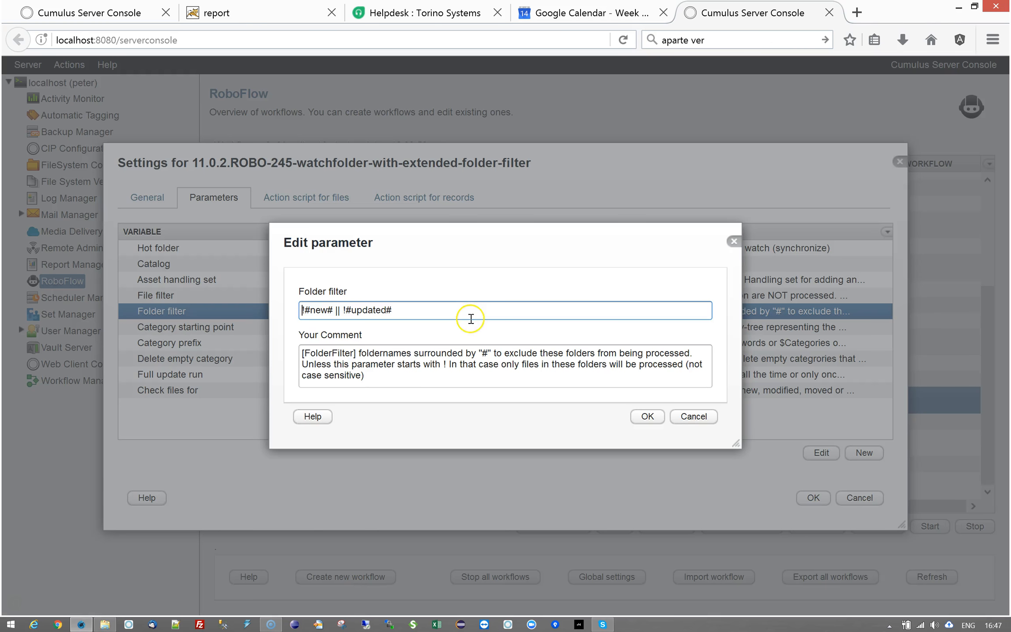
left_click(415, 317)
left_click(350, 309)
key("BackSpace")
key("BackSpace")
key("BackSpace")
key("BackSpace")
key("BackSpace")
key("BackSpace")
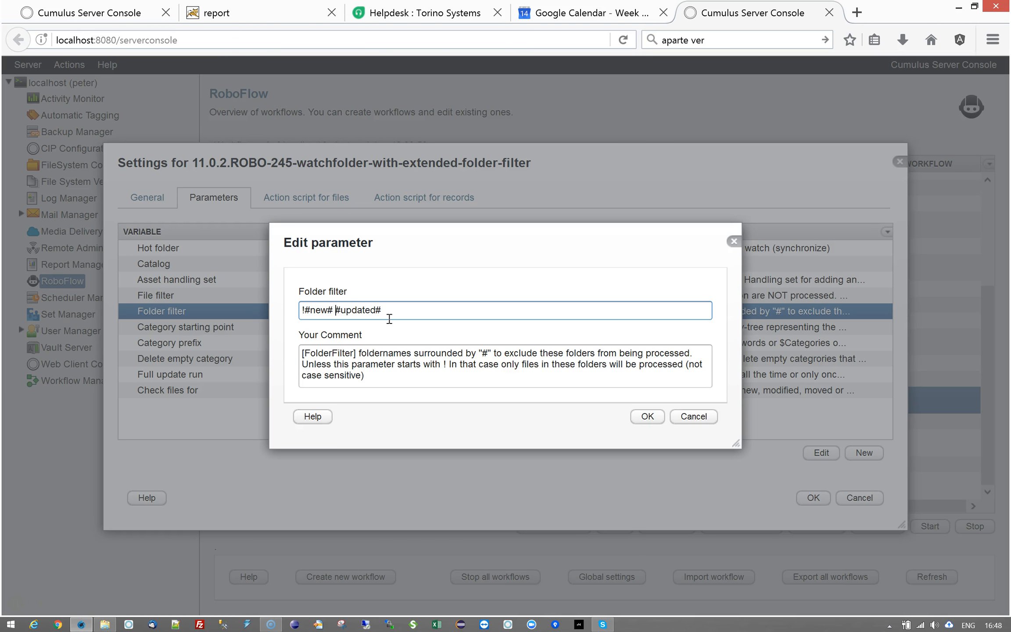
type("||")
type("?")
type("!")
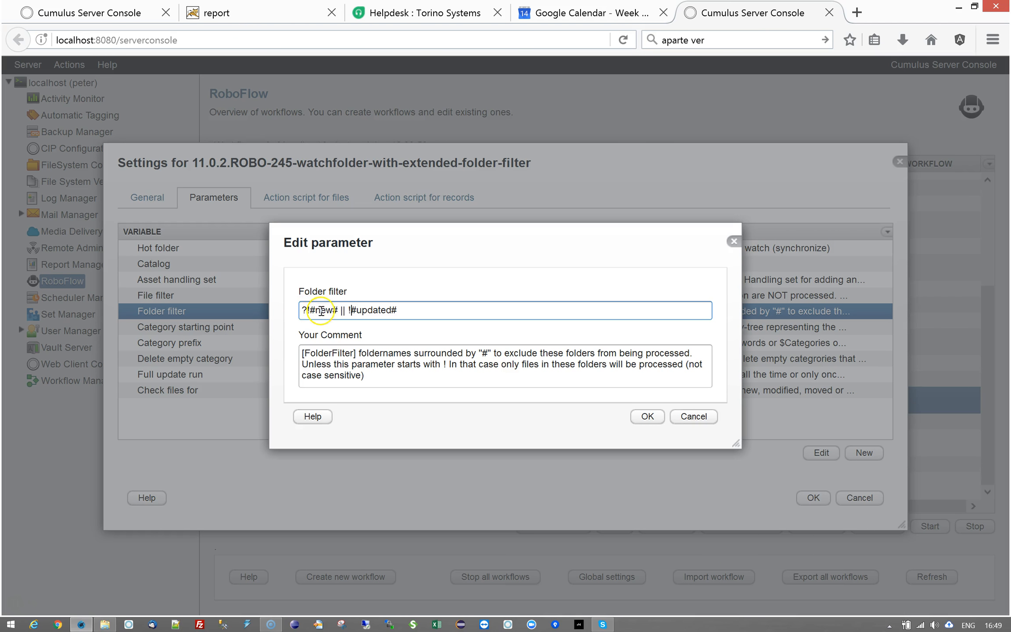
Step: Replace the operator between the two folder filter conditions with &&, giving ?!#new# && !#updated#, and save the workflow
left_click_drag(336, 310, 309, 311)
left_click(344, 312)
left_click_drag(354, 310, 401, 310)
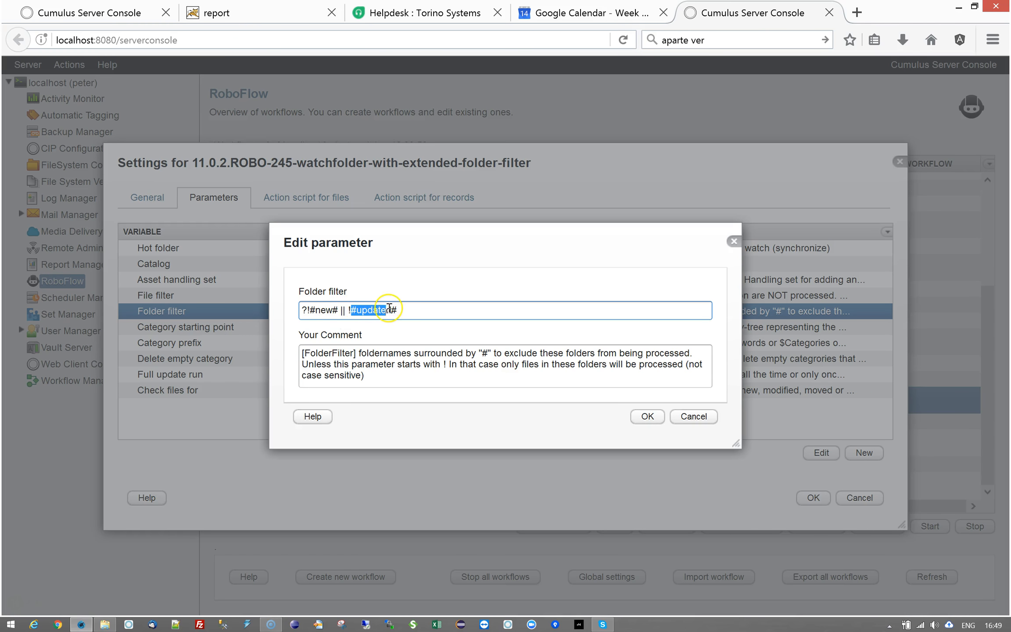
left_click(415, 310)
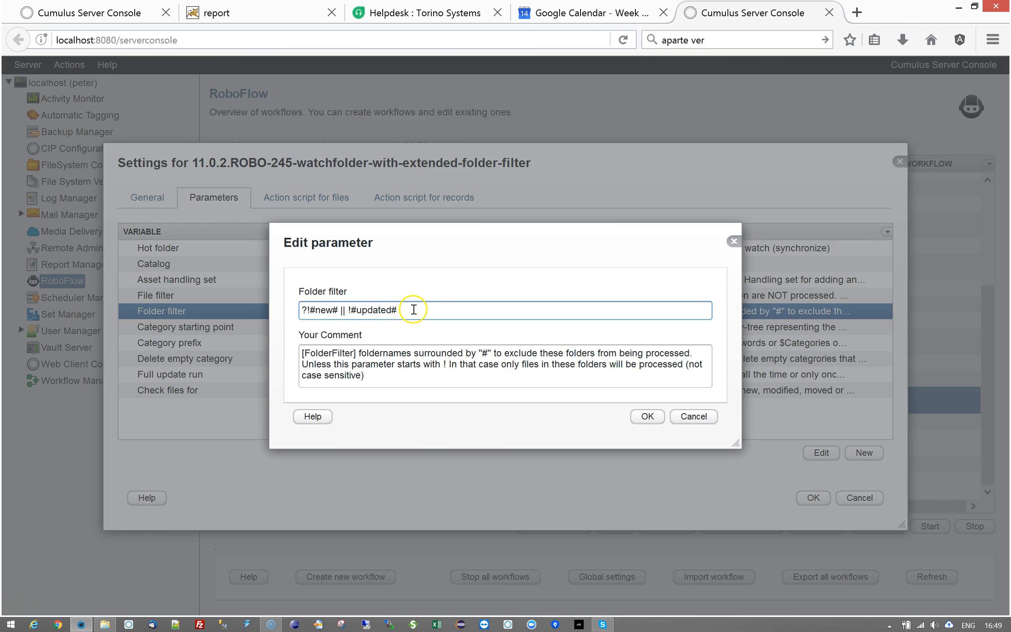
left_click_drag(346, 309, 424, 317)
left_click(424, 316)
left_click(344, 311)
key("shift+Right")
key("shift+Right")
type("&&")
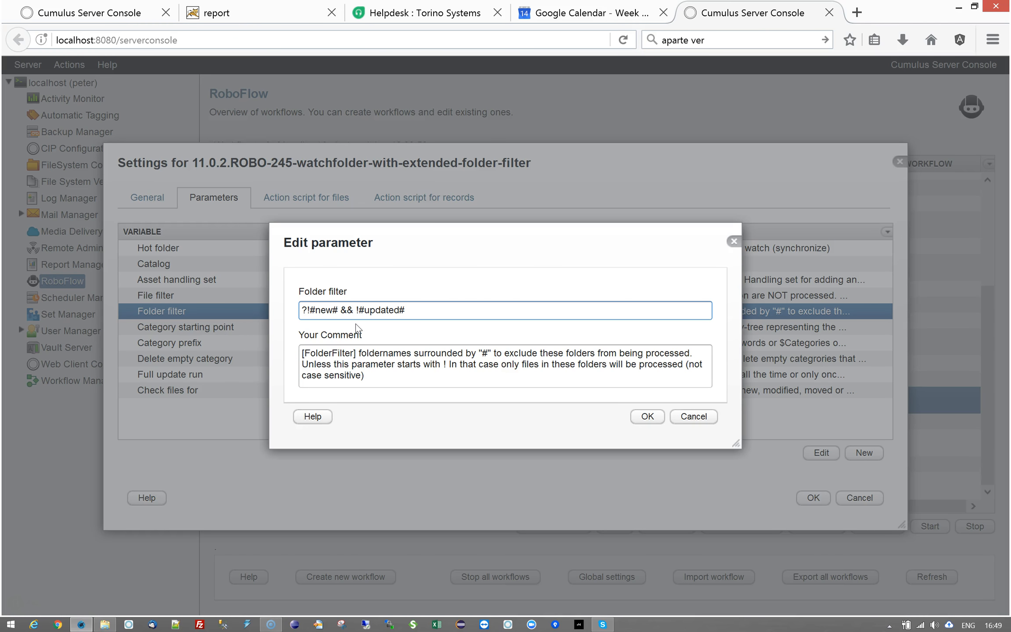
type("!!")
key("BackSpace")
key("BackSpace")
left_click(644, 417)
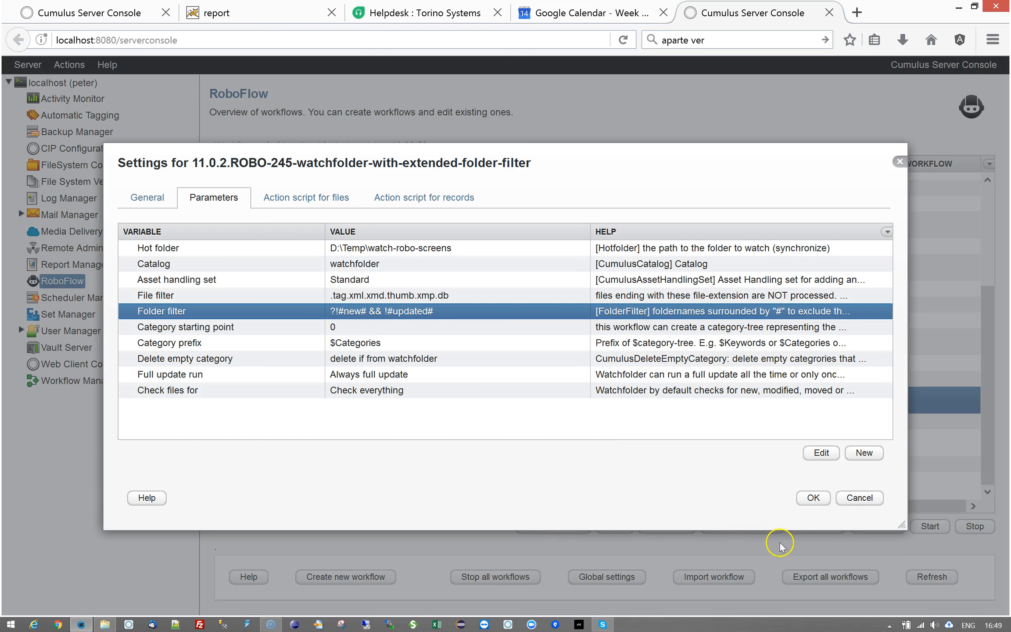
left_click(811, 499)
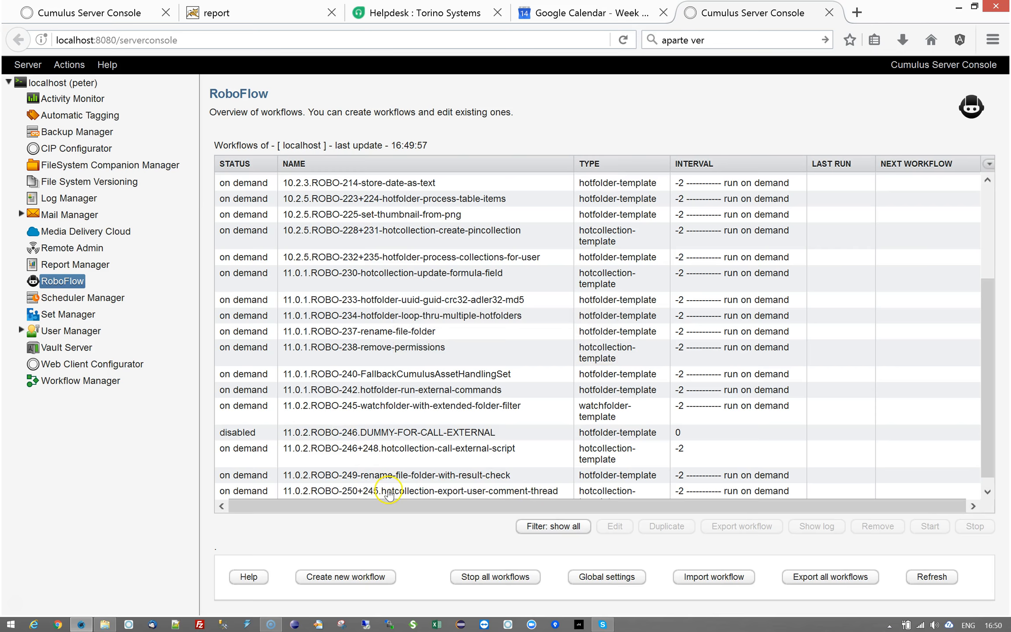
Step: Open the Catalog parameter of the 11.0.2.ROBO-250+245.hotcollection-export-user-comment-thread workflow for editing
left_click(388, 492)
double_click(401, 491)
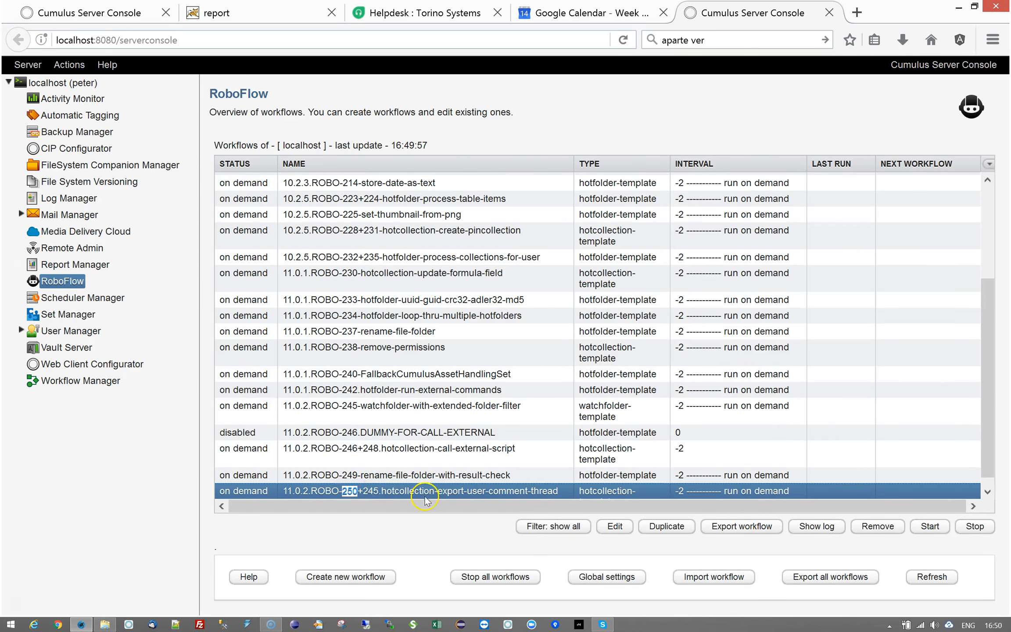
left_click(215, 198)
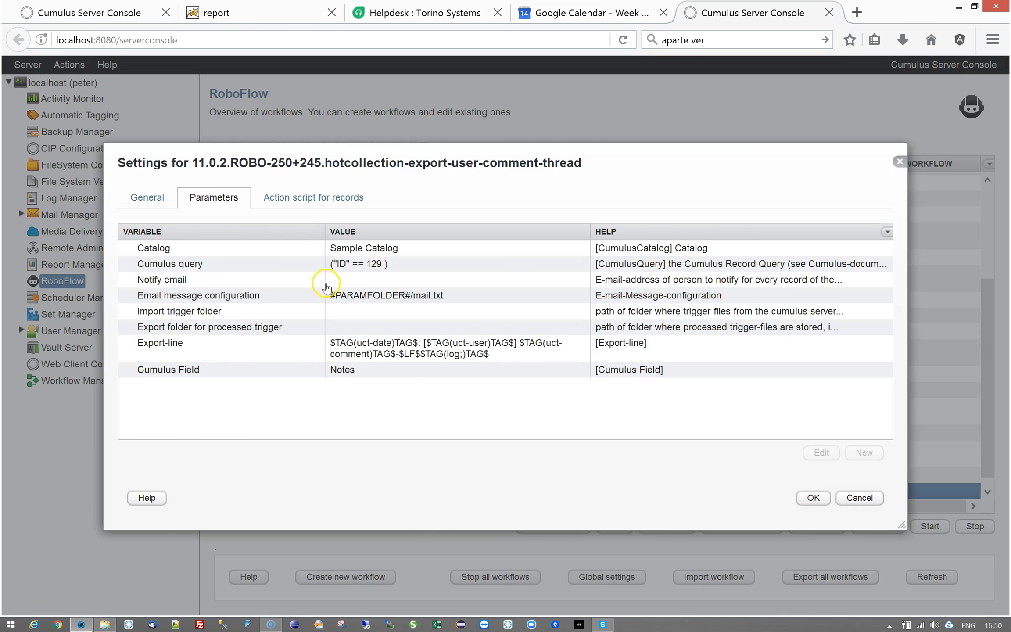
left_click(333, 248)
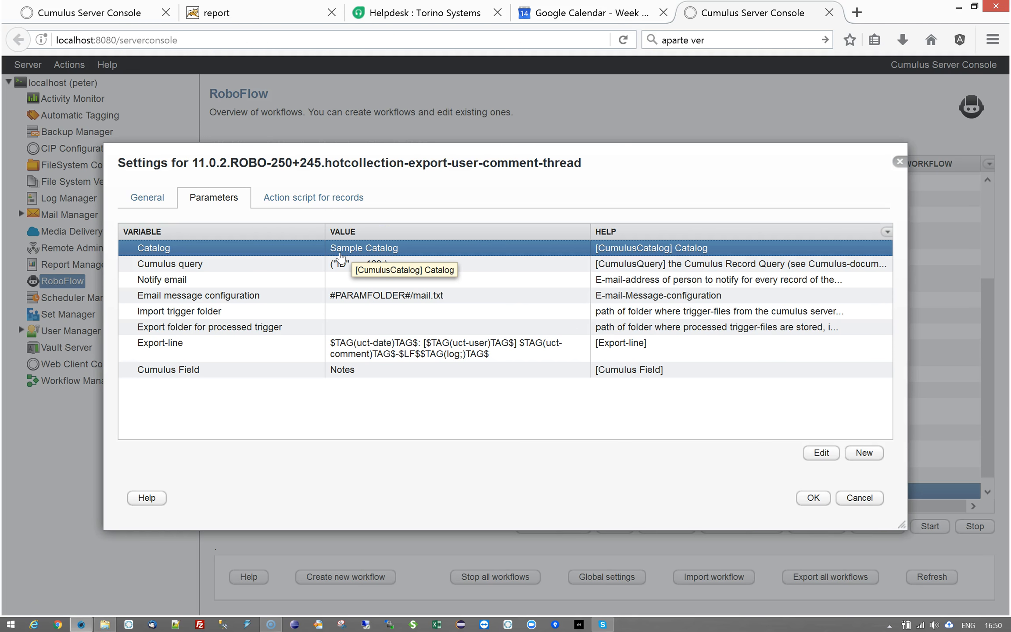
left_click(347, 251)
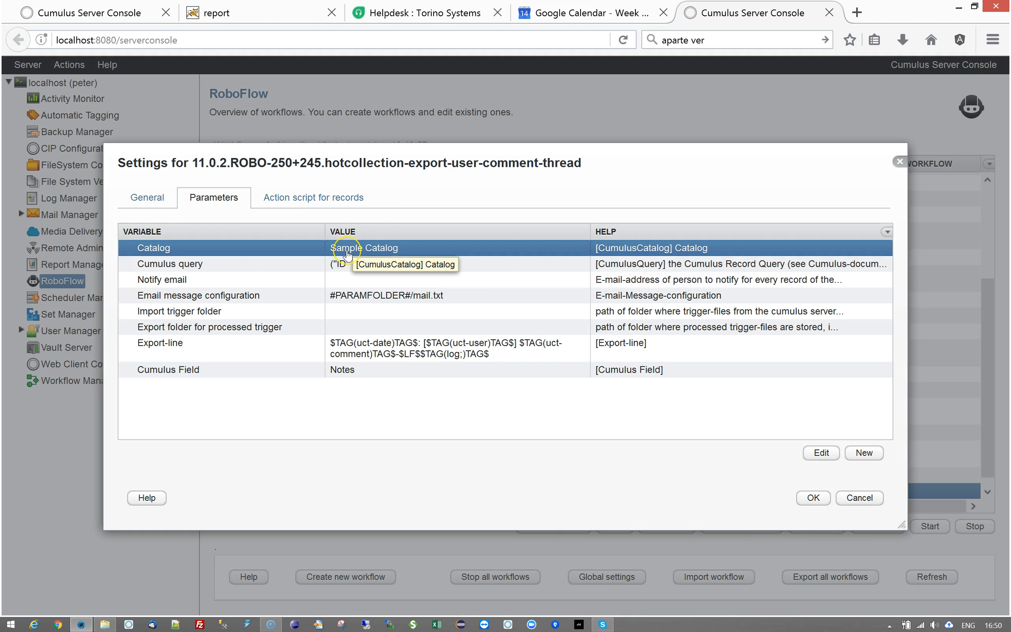
double_click(346, 253)
Step: Try a semicolon-separated catalog list starting from Sample 1;Sample 2; and using year numbers such as 2011
left_click_drag(361, 315, 271, 301)
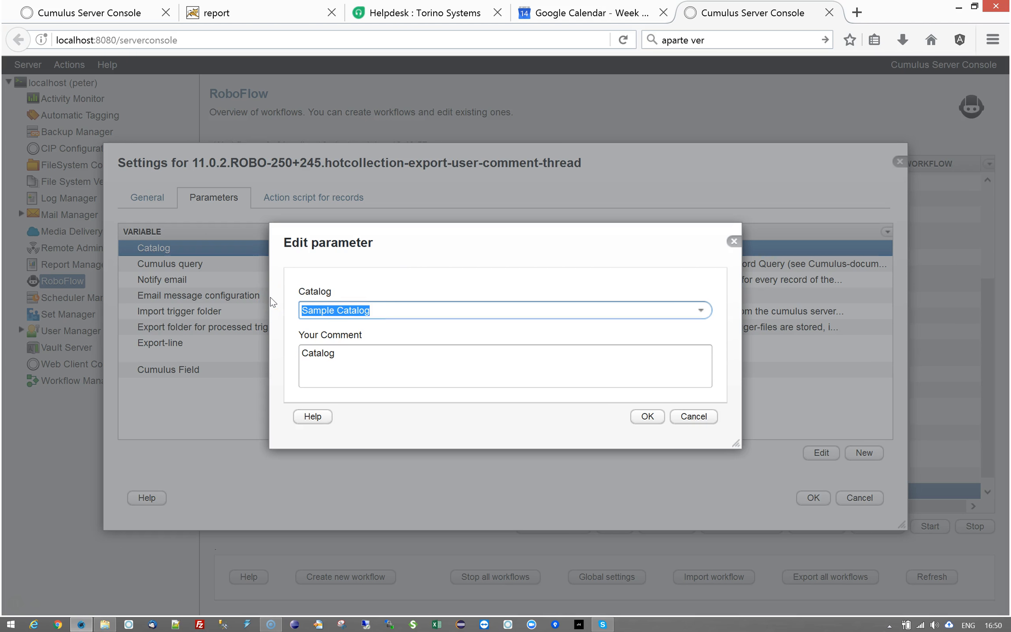
type("Sam")
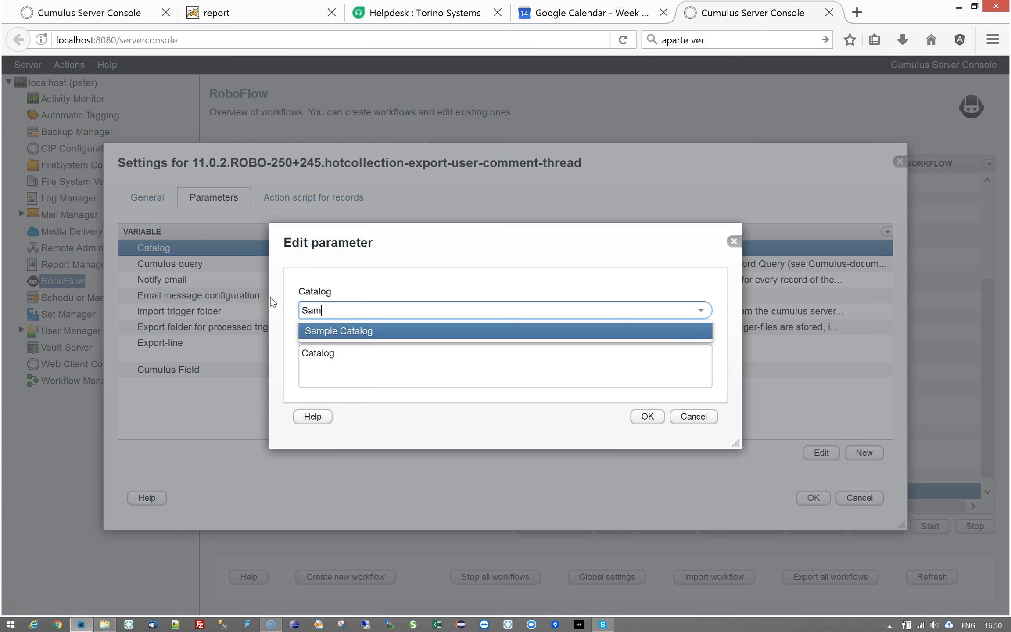
type("ple 1")
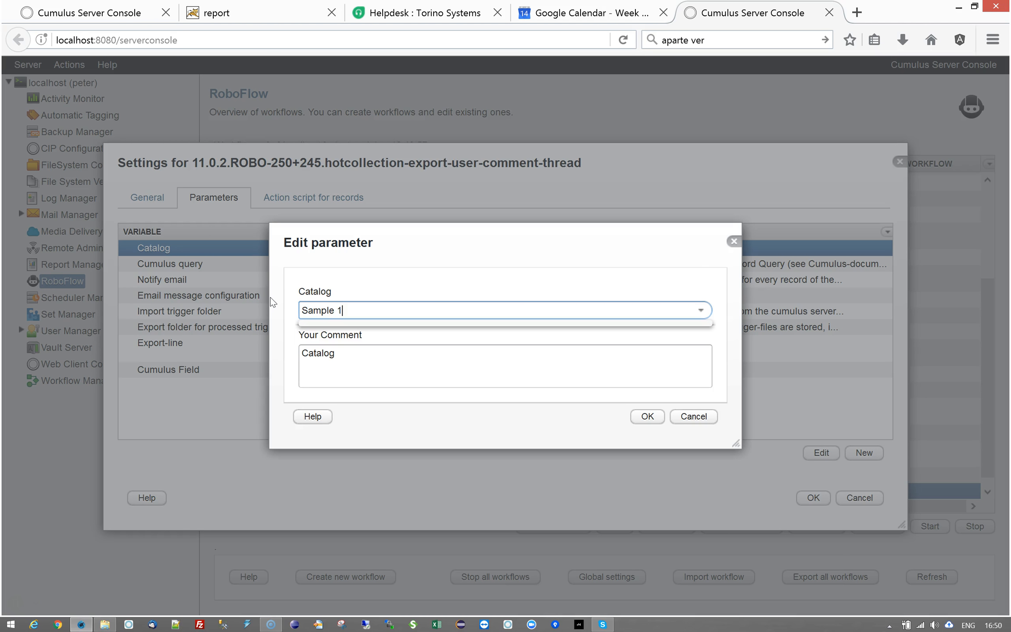
type(";Sample 2;")
key("Left")
key("Left")
key("Left")
key("Left")
key("Right")
key("Right")
type("20")
key("Right")
type("0")
key("Right")
key("Right")
key("Right")
key("Right")
key("Right")
key("Right")
key("Right")
key("Right")
key("shift+Left")
type("2011")
Step: Clear the entire Catalog value
key("BackSpace")
key("BackSpace")
key("BackSpace")
key("BackSpace")
key("BackSpace")
key("BackSpace")
key("BackSpace")
key("BackSpace")
key("BackSpace")
key("BackSpace")
key("BackSpace")
key("BackSpace")
key("BackSpace")
key("BackSpace")
key("BackSpace")
key("BackSpace")
key("BackSpace")
key("BackSpace")
key("BackSpace")
key("BackSpace")
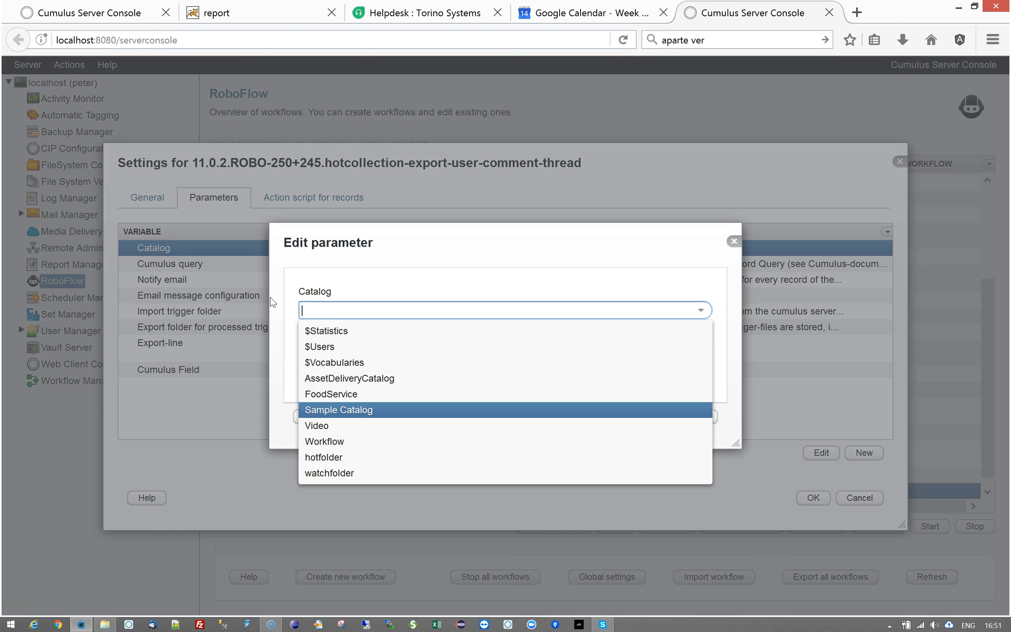
Step: Set the Catalog parameter to the regular expression *[regex]Sample.* and save the workflow
type("*[reg")
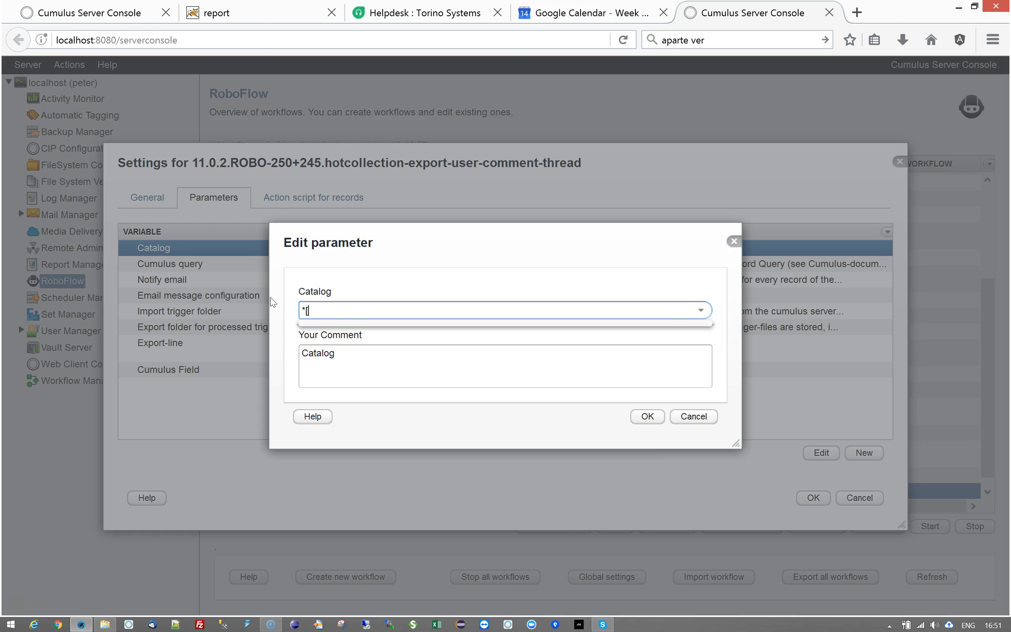
key("BackSpace")
key("BackSpace")
key("BackSpace")
key("BackSpace")
type("[regex]")
type("Sample")
type(".*")
key("Left")
left_click(390, 351)
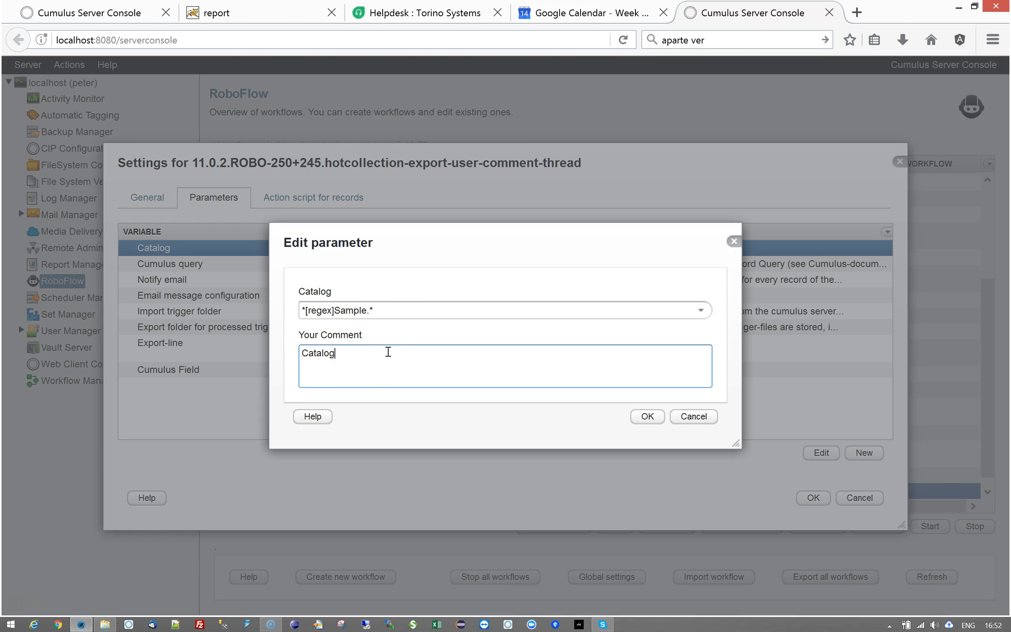
left_click(647, 416)
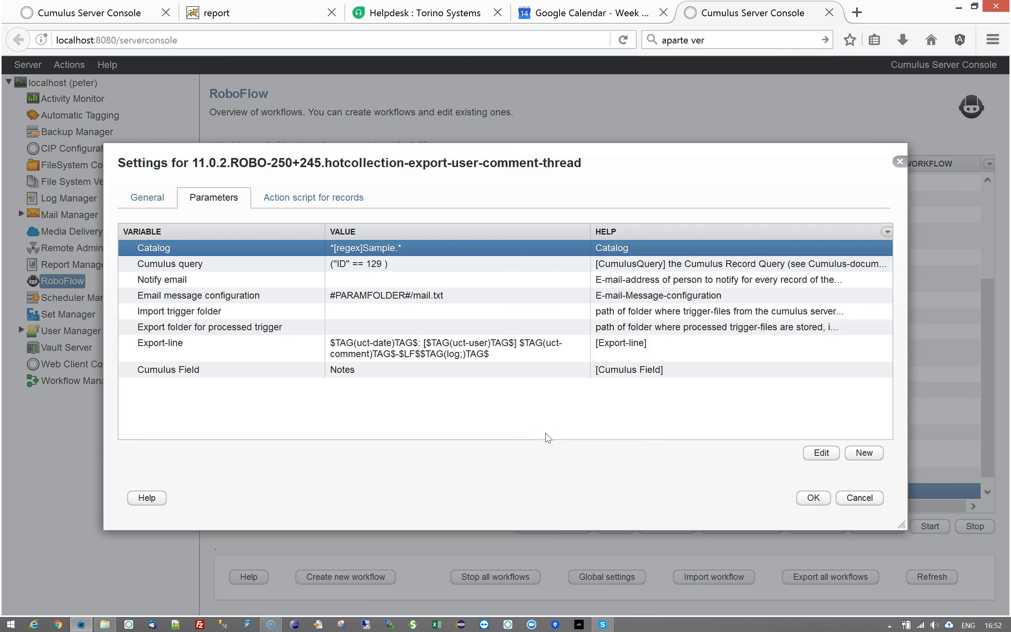
left_click(813, 497)
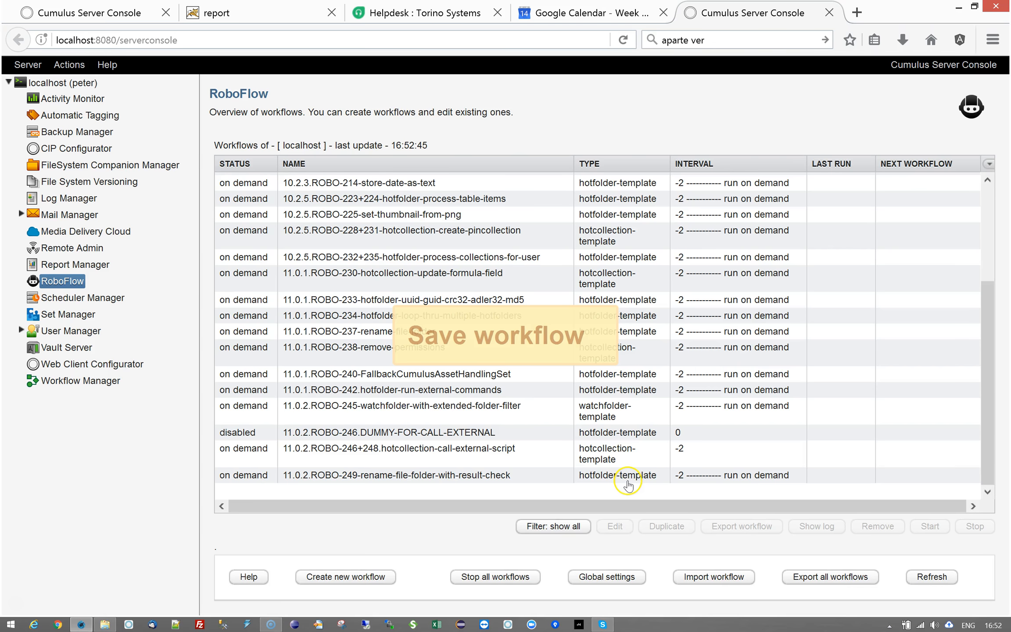
Step: Examine the 11.0.2.ROBO-246.DUMMY-FOR-CALL-EXTERNAL workflow alongside the 11.0.2.ROBO-246+248.hotcollection-call-external-script workflow in the overview
left_click(516, 438)
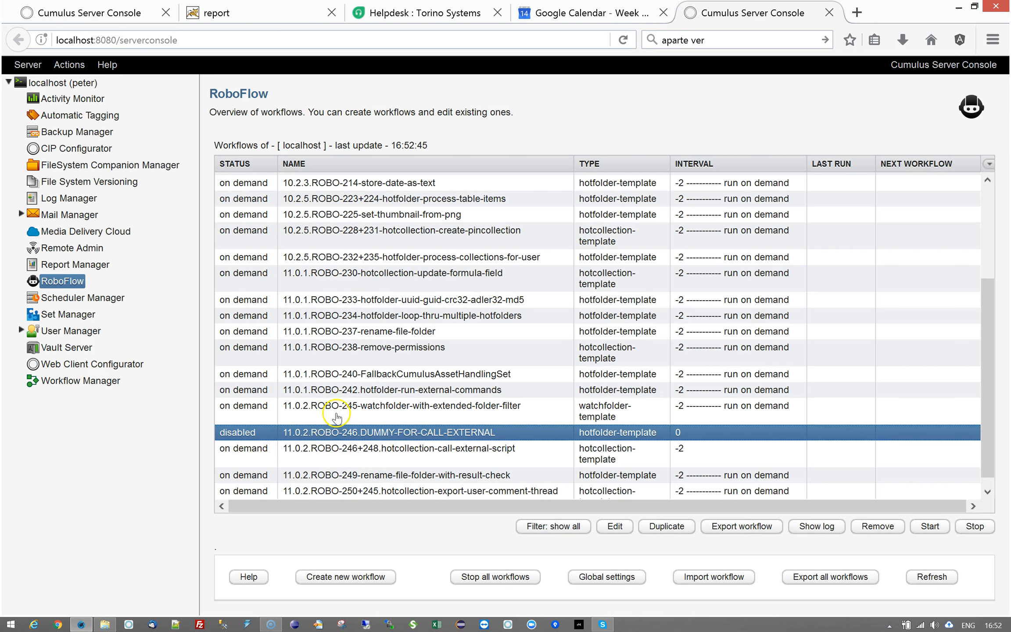
left_click(335, 411)
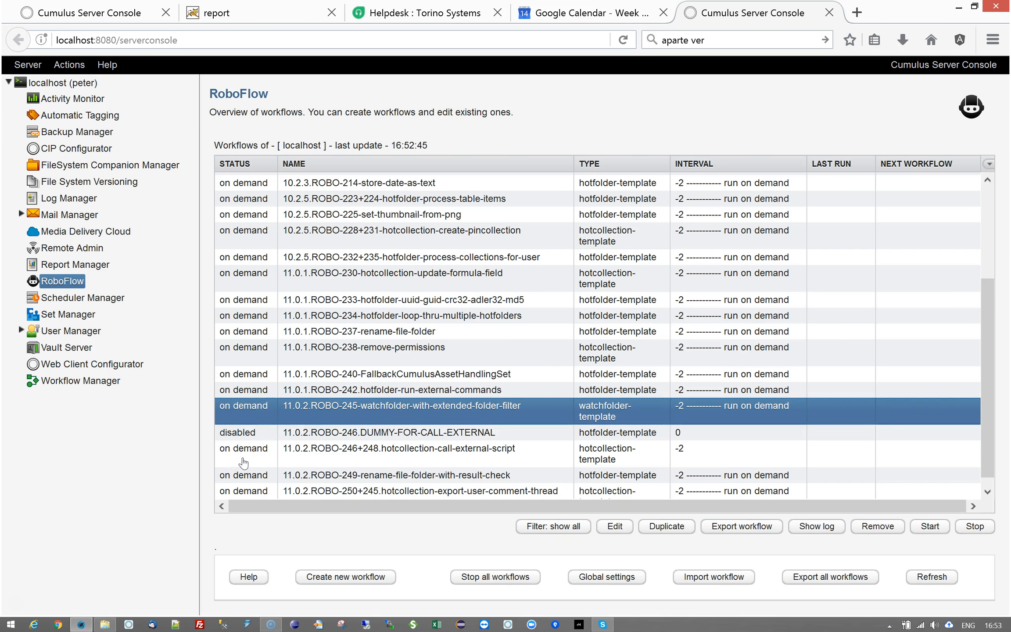
left_click(341, 434)
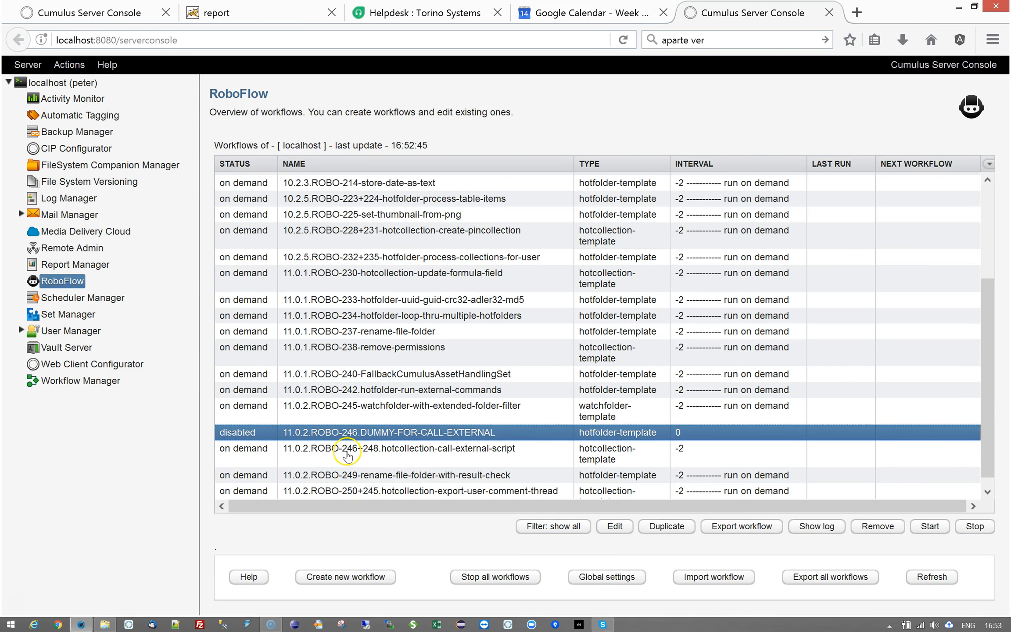
left_click(349, 456)
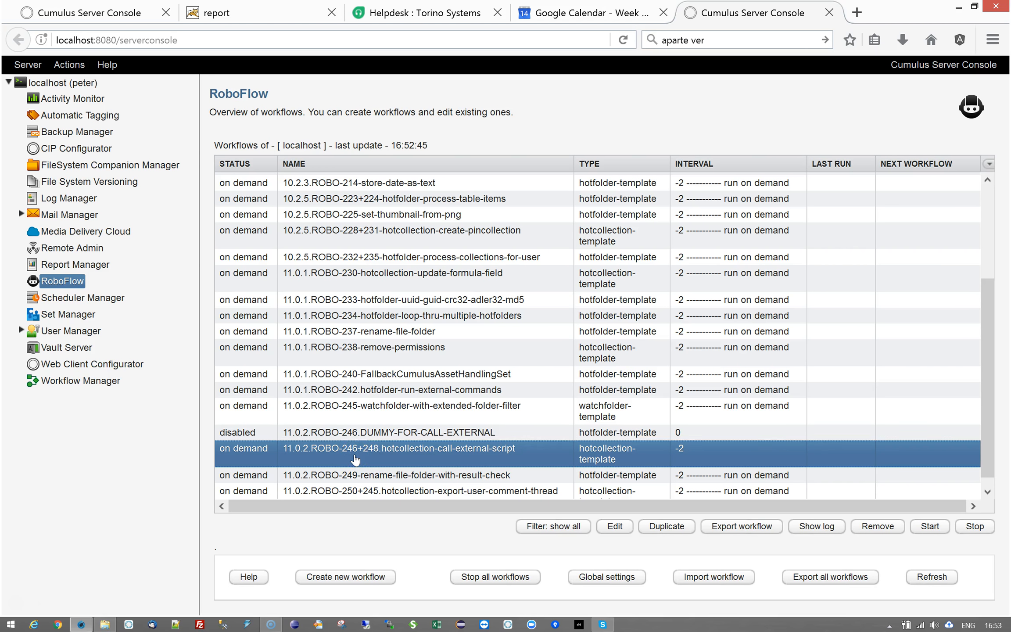
left_click(354, 435)
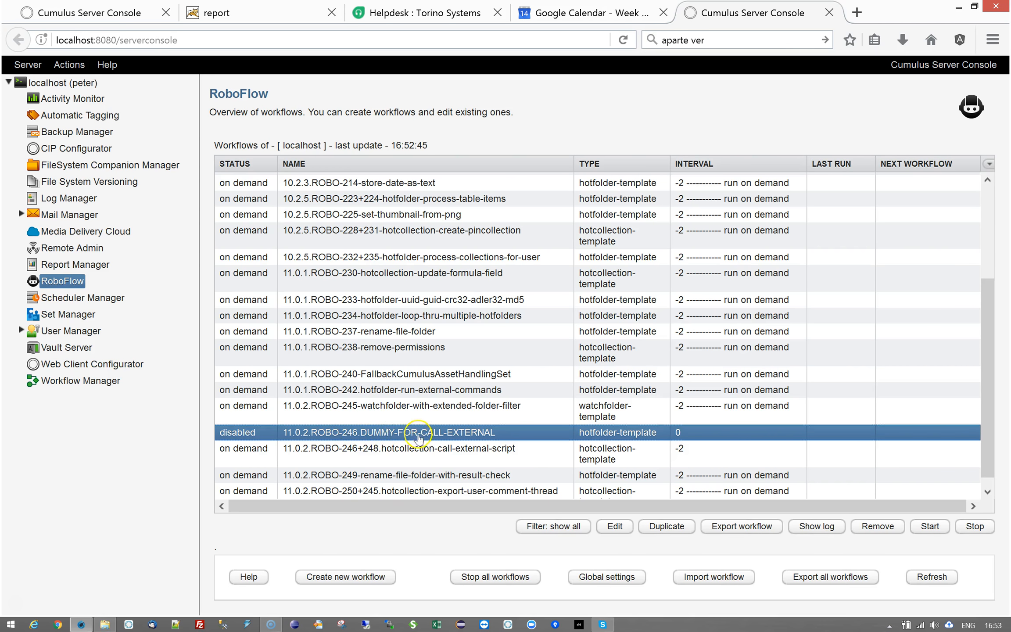
left_click(361, 452)
left_click(362, 434)
Step: Open the settings of the 11.0.2.ROBO-246+248.hotcollection-call-external-script workflow and display its action script for records
double_click(416, 449)
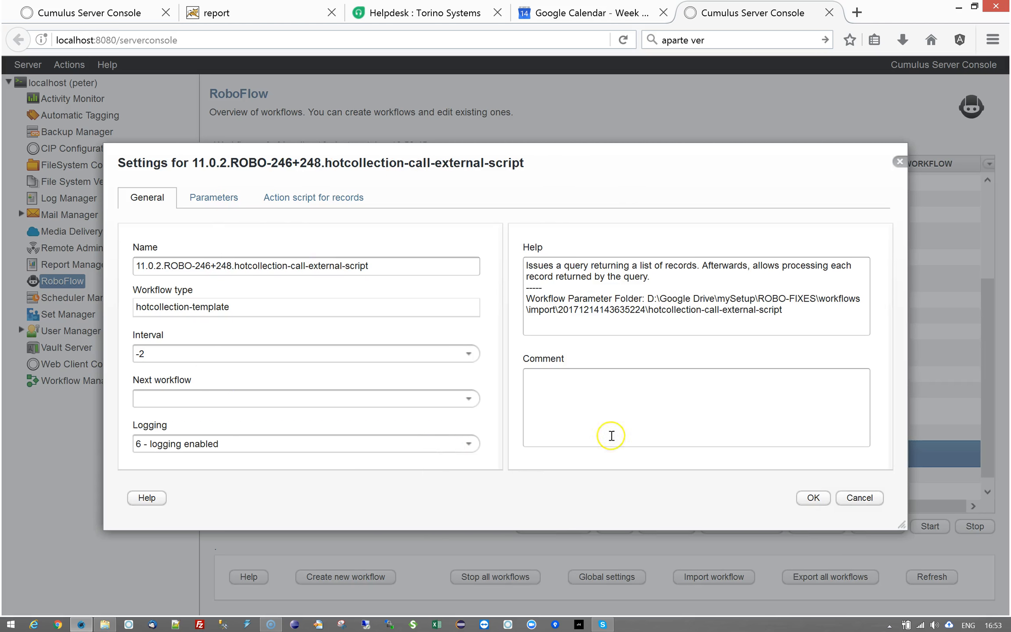
left_click(221, 197)
left_click(309, 197)
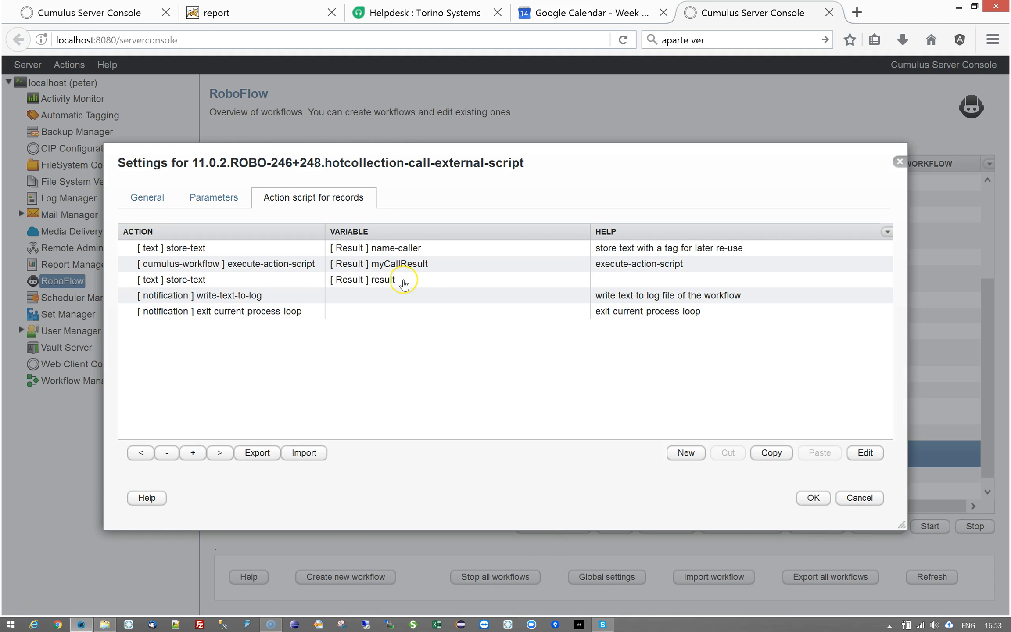
Step: Examine the #SCRIPT(! reference and external script path in the Text-To-Store value of the store-text action with output variable result
double_click(403, 284)
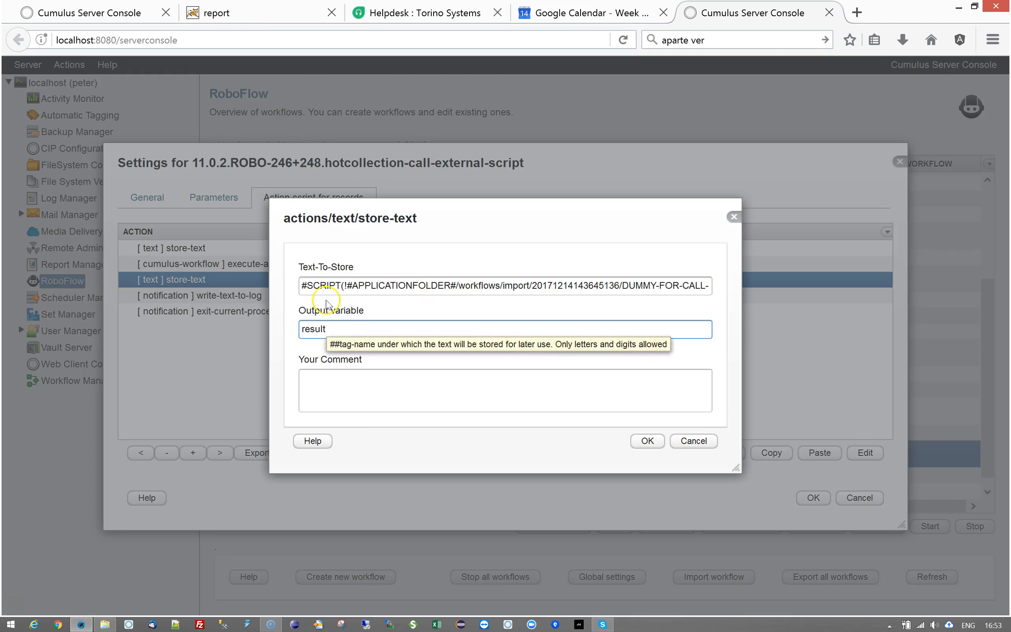
left_click_drag(302, 285, 345, 286)
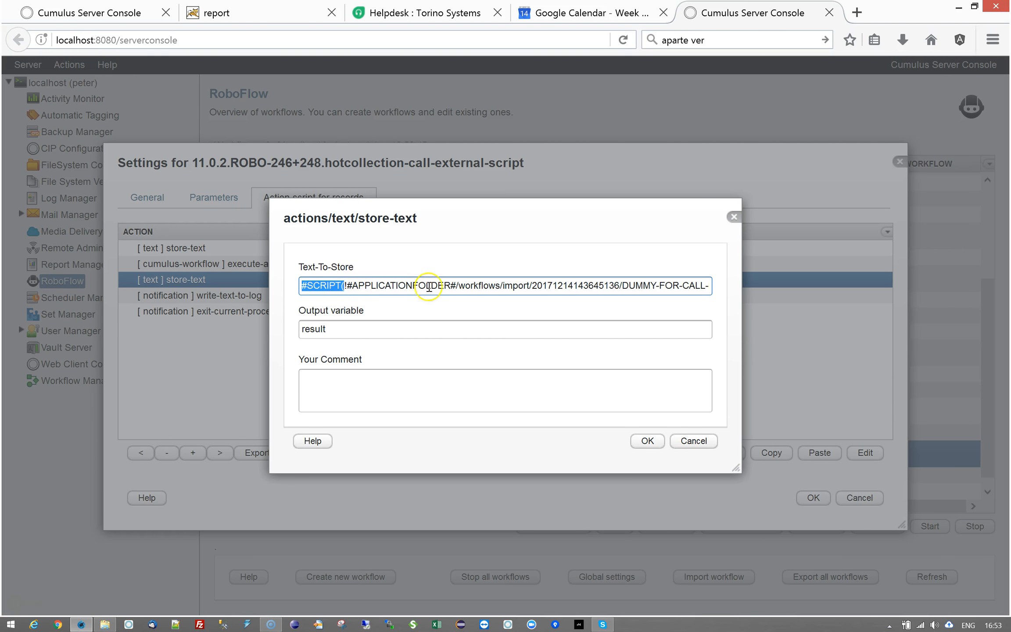
left_click_drag(620, 286, 721, 285)
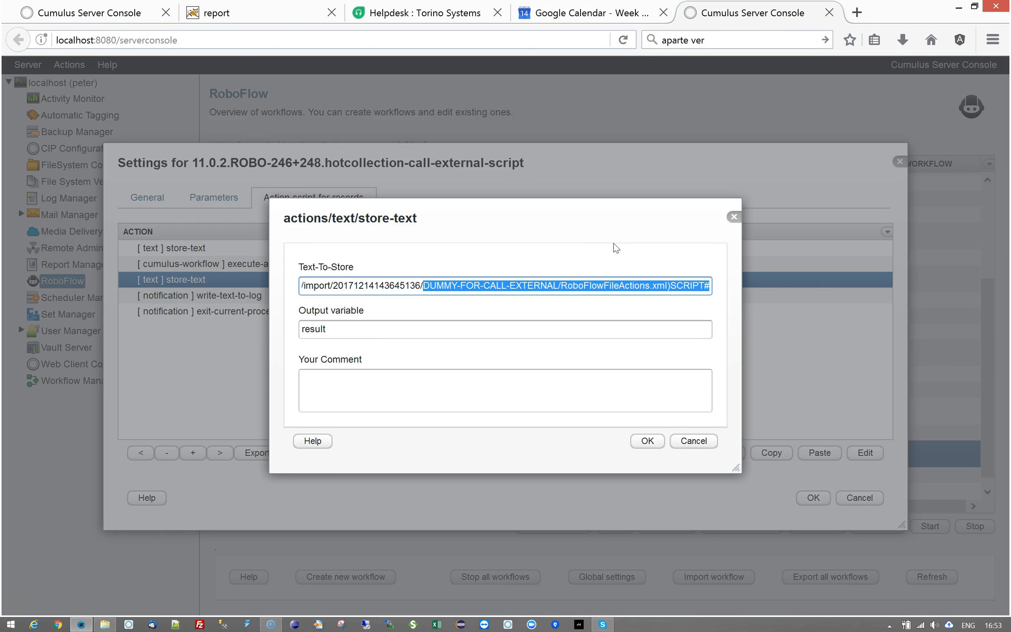
key("Right")
key("Left")
key("Left")
key("Left")
key("Left")
key("Left")
key("Left")
key("Left")
key("Left")
key("Left")
key("Left")
key("Left")
key("Left")
key("Left")
key("Left")
key("Left")
key("Left")
key("Left")
key("Left")
key("Left")
key("Left")
key("Left")
key("Left")
key("Left")
key("Left")
key("Left")
key("Left")
key("Left")
key("Left")
key("Left")
key("Left")
key("Left")
key("Left")
key("Left")
key("Left")
key("Left")
key("Left")
key("Left")
key("Left")
key("Left")
key("Left")
key("Left")
key("Left")
key("Left")
key("Left")
key("Left")
key("Left")
key("Left")
key("Left")
key("Left")
key("Left")
key("Left")
key("Left")
key("Left")
key("Left")
key("Left")
key("Left")
key("Left")
key("Left")
key("Left")
key("Left")
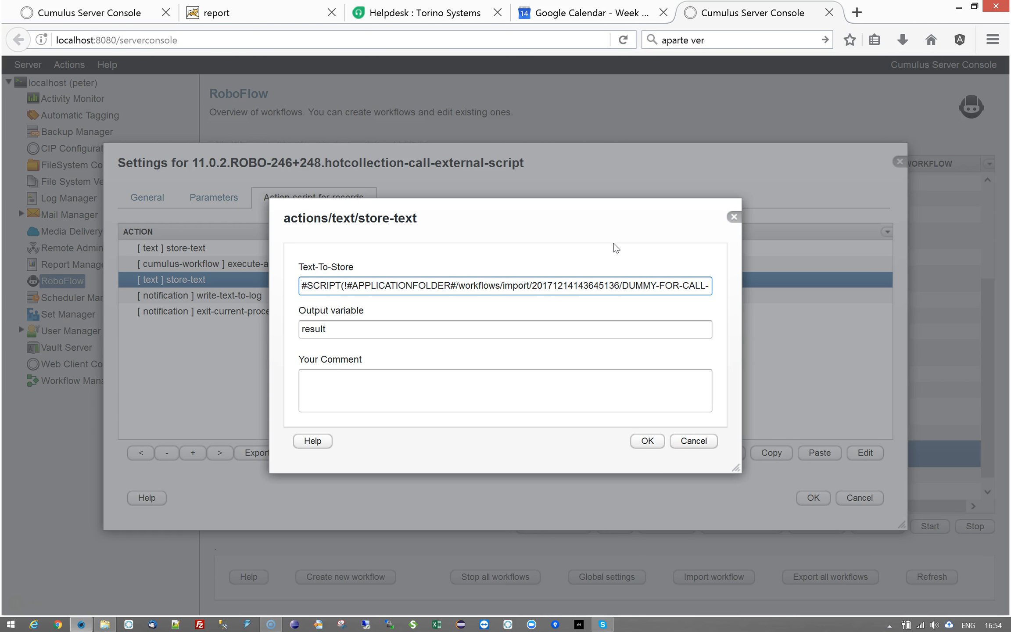
key("Right")
key("Right")
key("shift+Right")
Step: Inspect the RoboFlowFileActions file name in the store-text path, and close the action and workflow settings without saving
left_click_drag(556, 286, 716, 290)
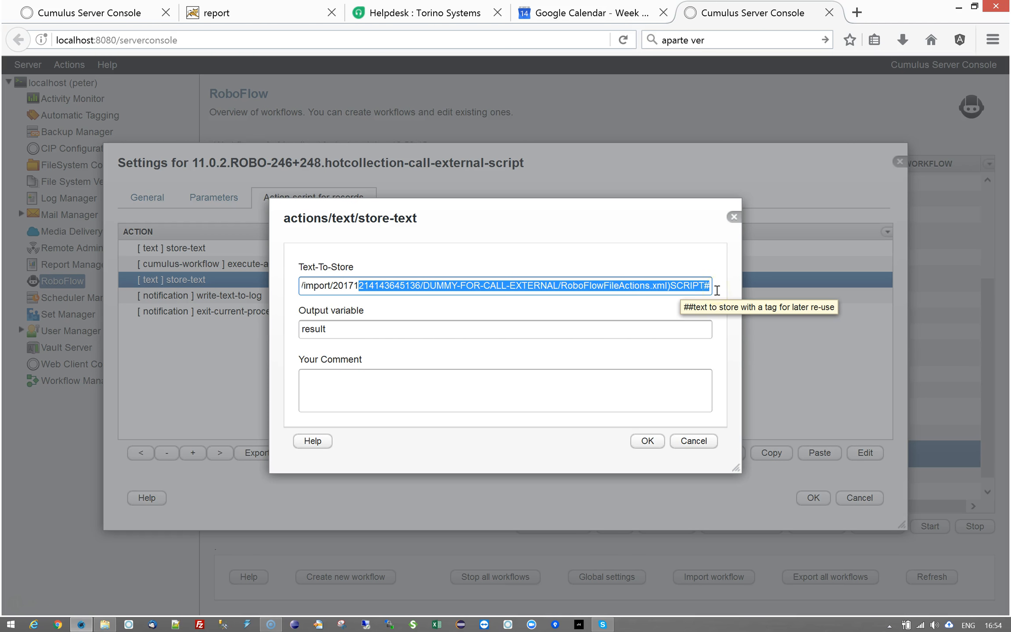
left_click(612, 287)
double_click(612, 288)
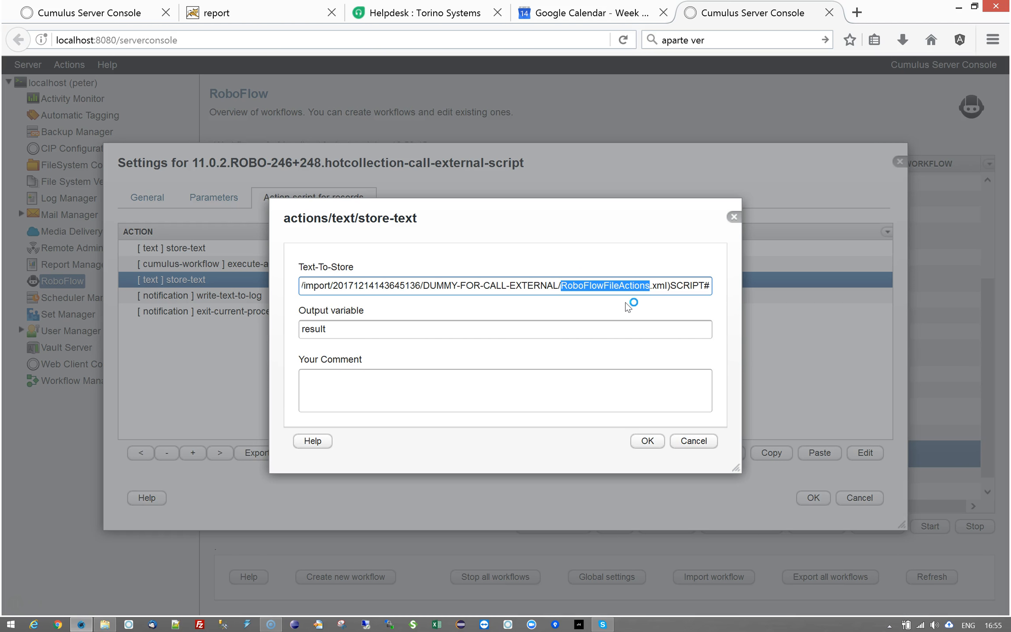
left_click(692, 441)
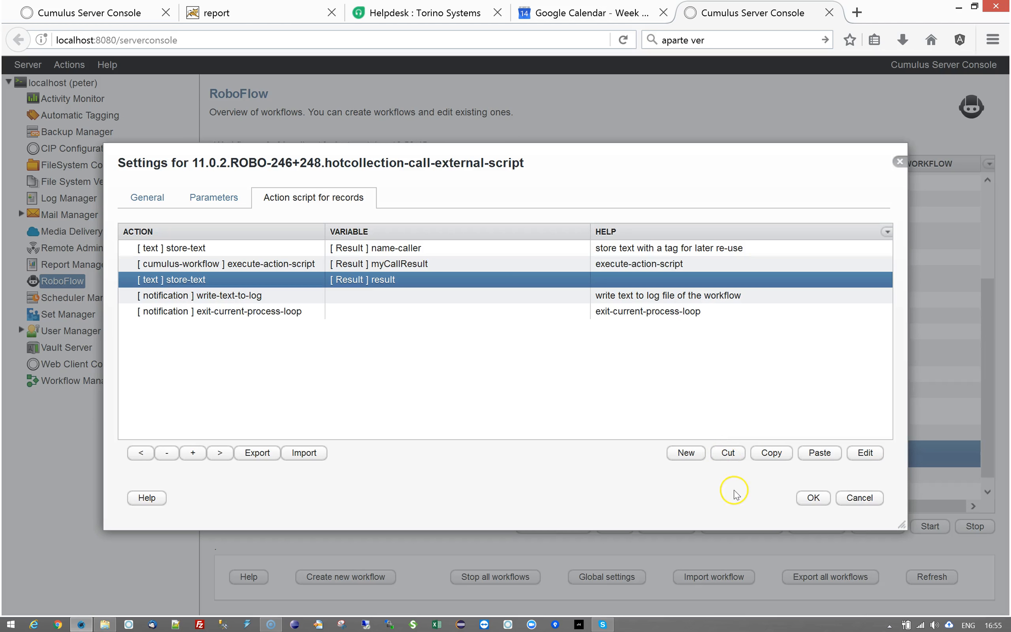
left_click(865, 498)
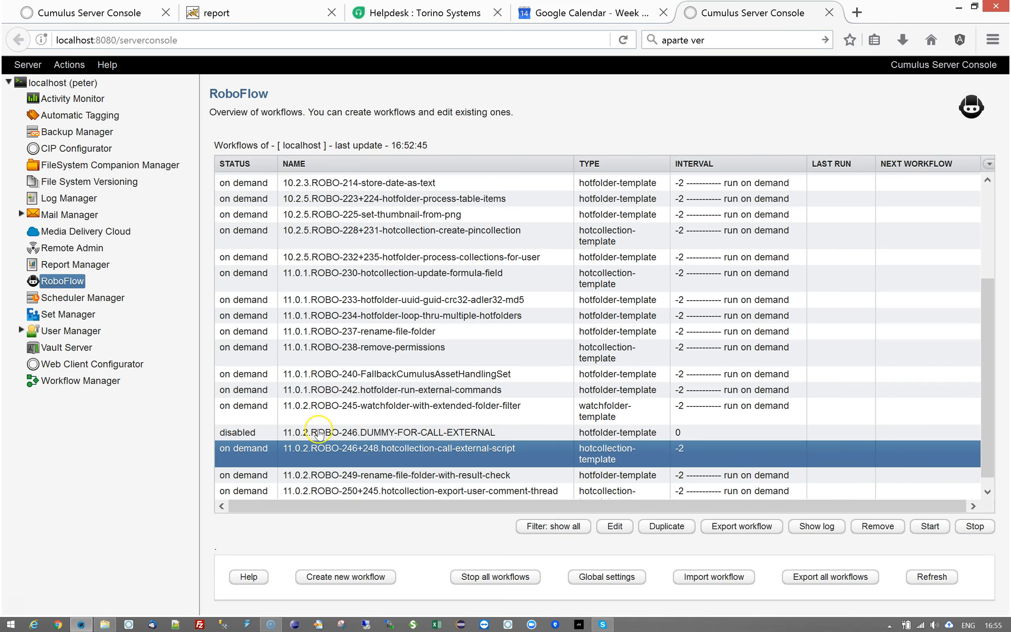
Step: Examine the write-text-to-log action in the file action script of the 11.0.2.ROBO-246.DUMMY-FOR-CALL-EXTERNAL workflow
left_click(366, 435)
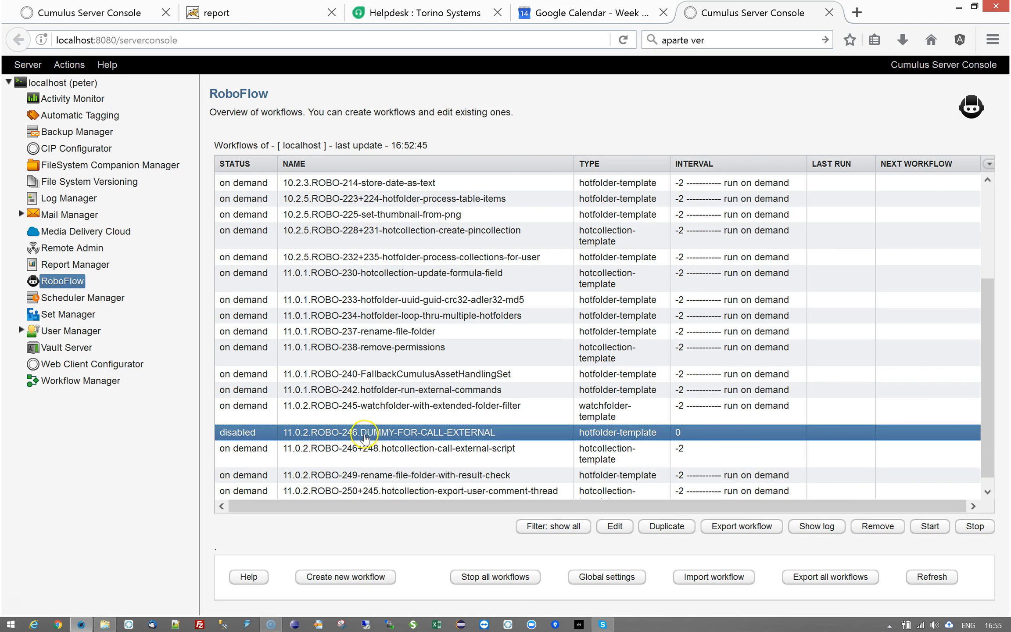
double_click(430, 434)
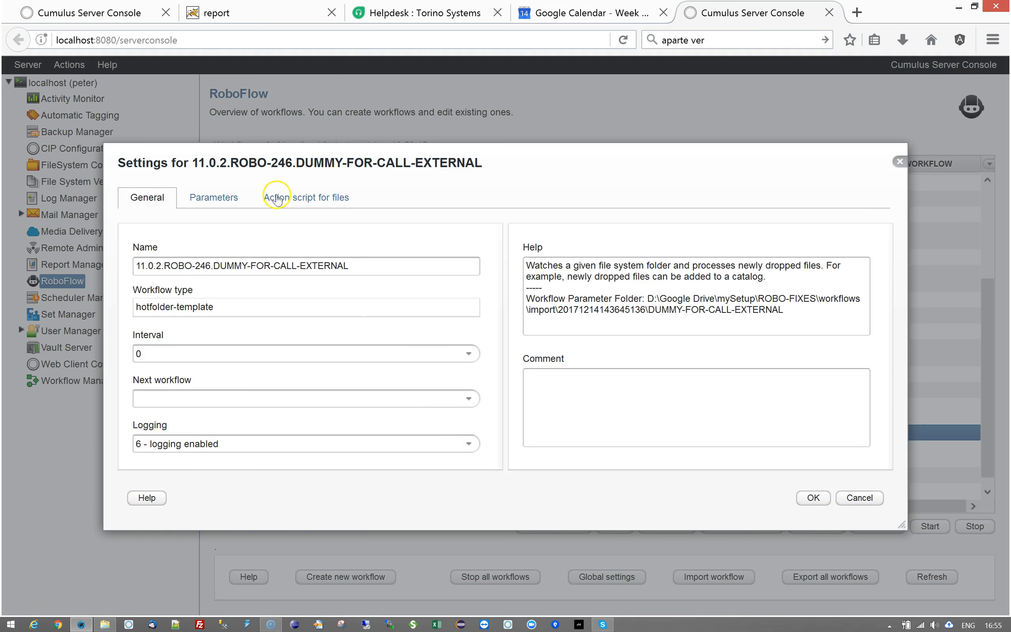
left_click(277, 198)
double_click(255, 250)
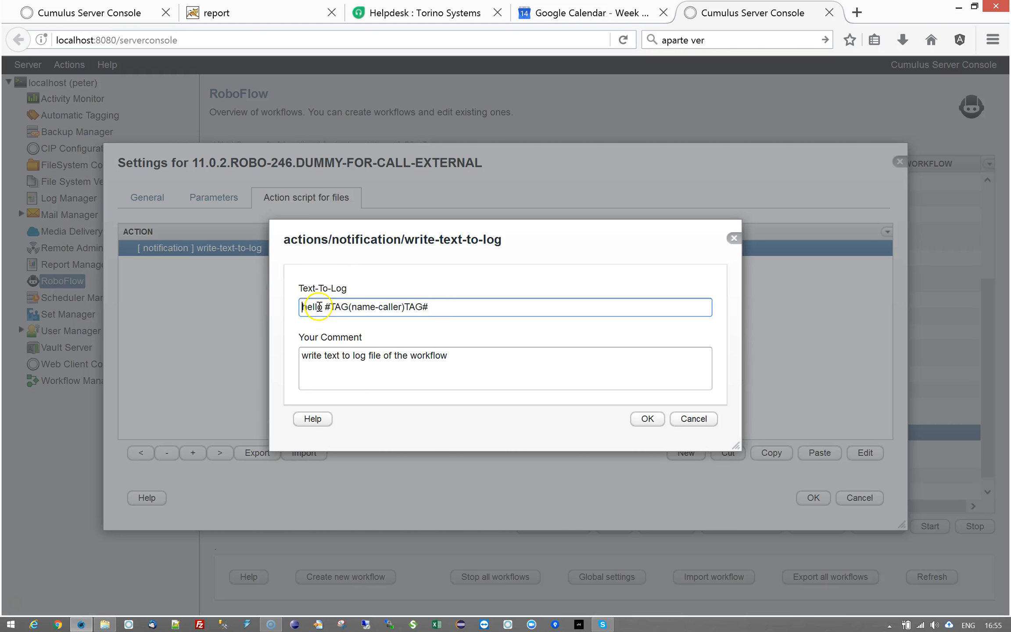
left_click(708, 421)
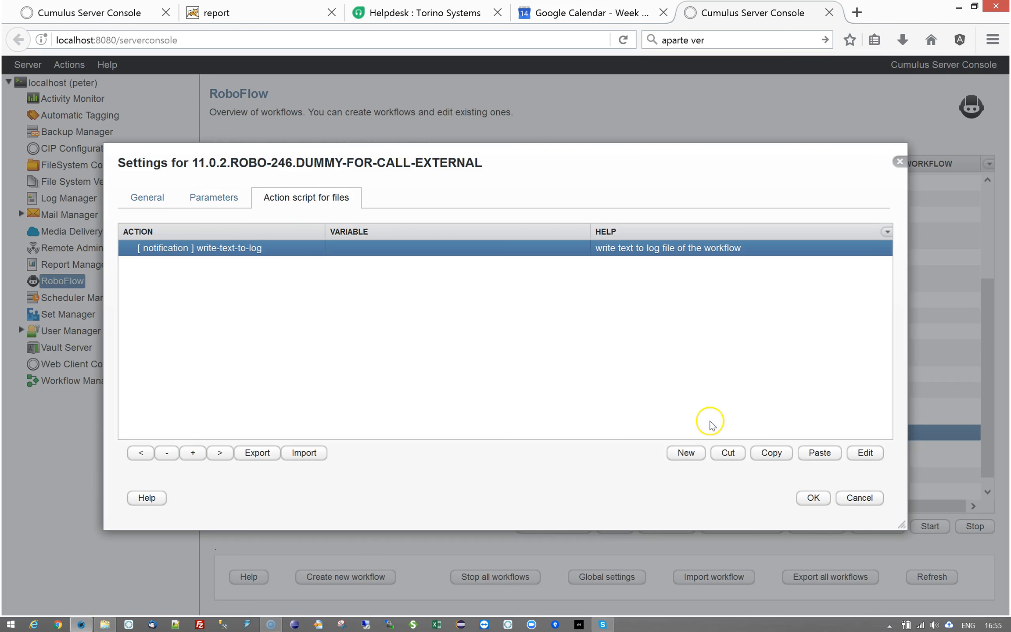
double_click(332, 247)
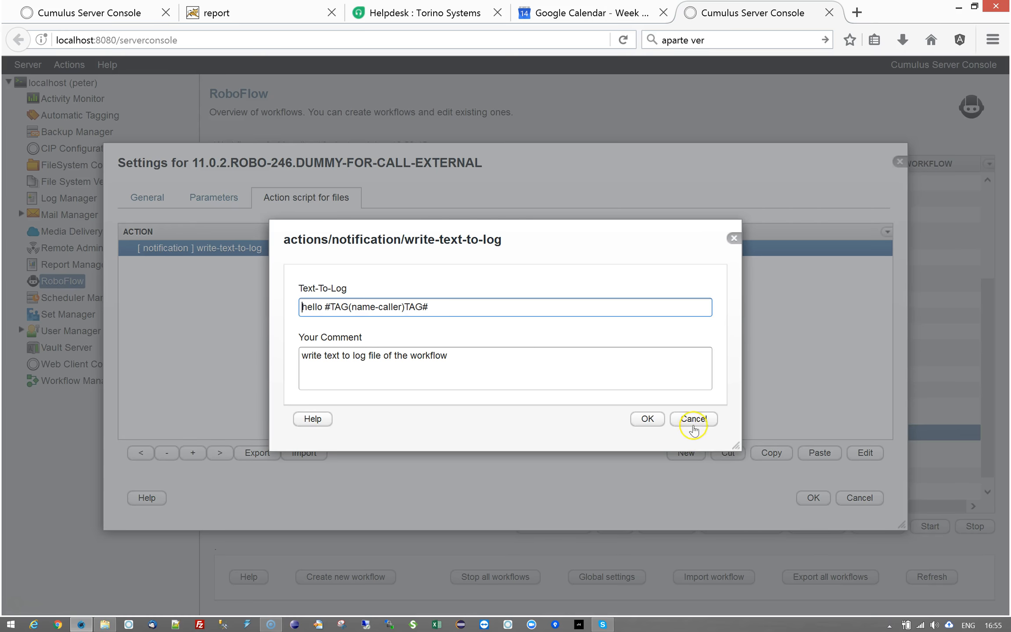
left_click(693, 420)
Step: Review the dummy workflow's parameters and general settings, and close them without saving
left_click(221, 196)
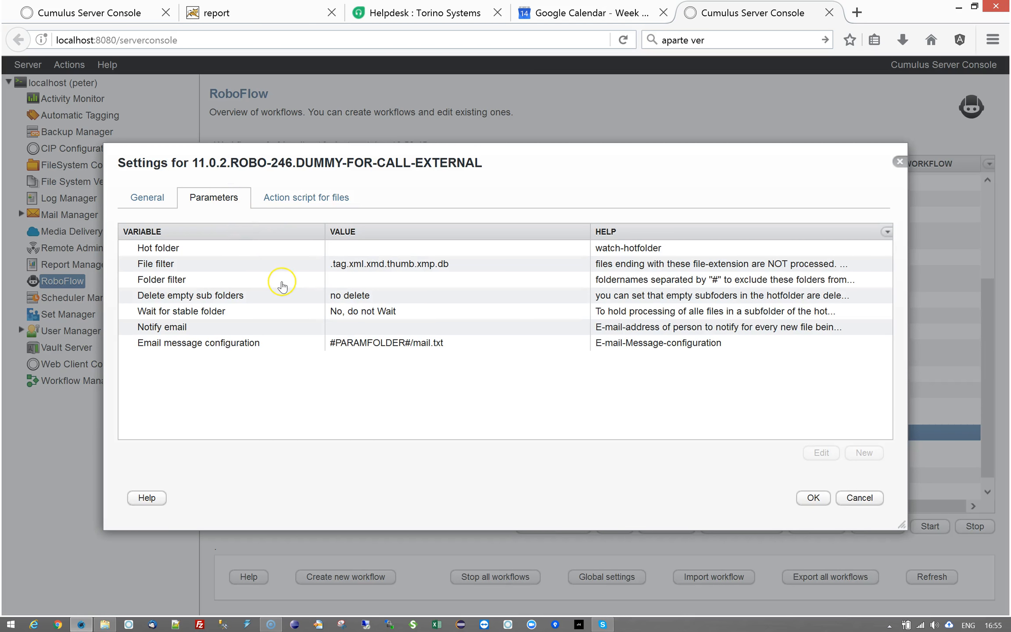
left_click(145, 200)
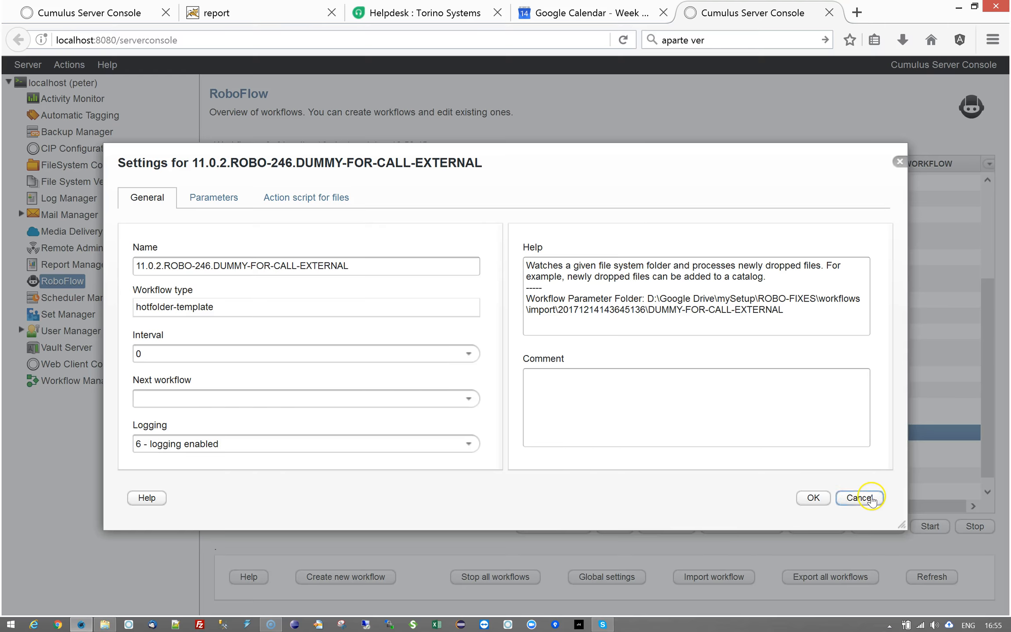
left_click(865, 498)
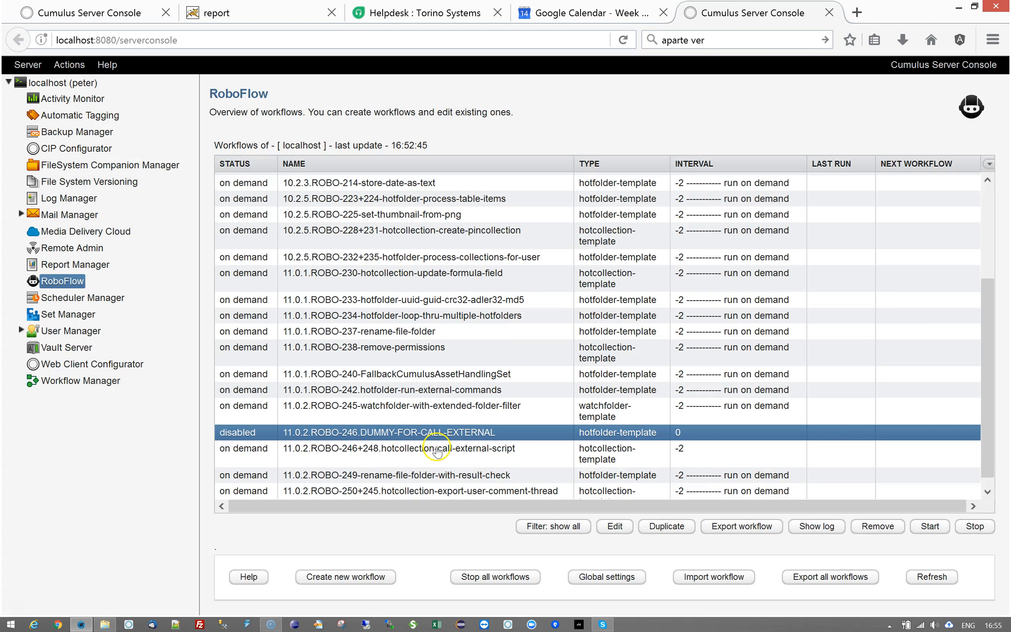
Step: Review the full external script path stored by the result store-text action of the 11.0.2.ROBO-246+248.hotcollection-call-external-script workflow, and close without saving
double_click(436, 450)
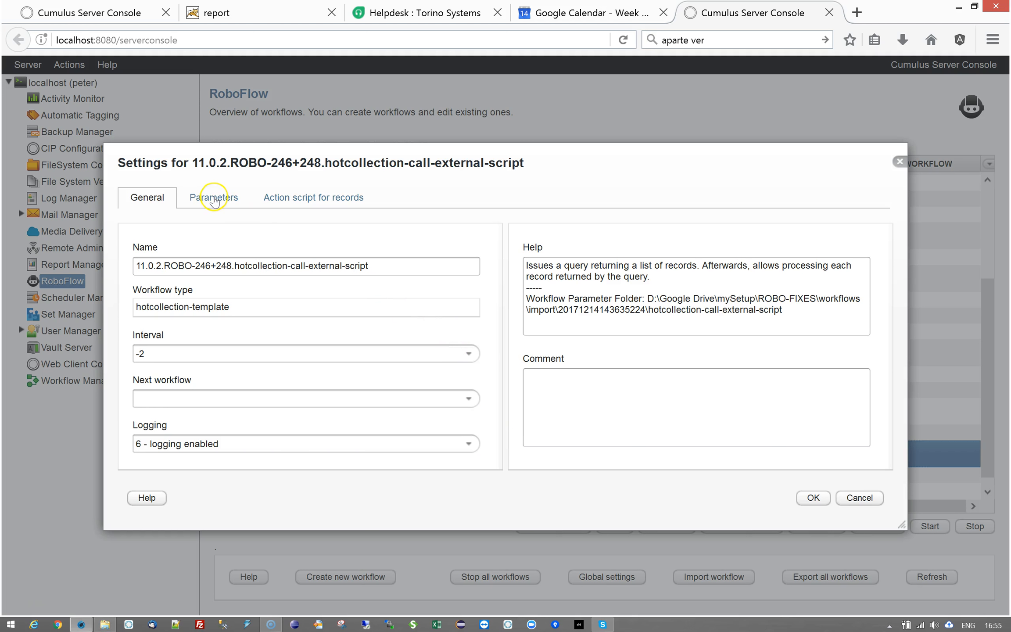
left_click(282, 198)
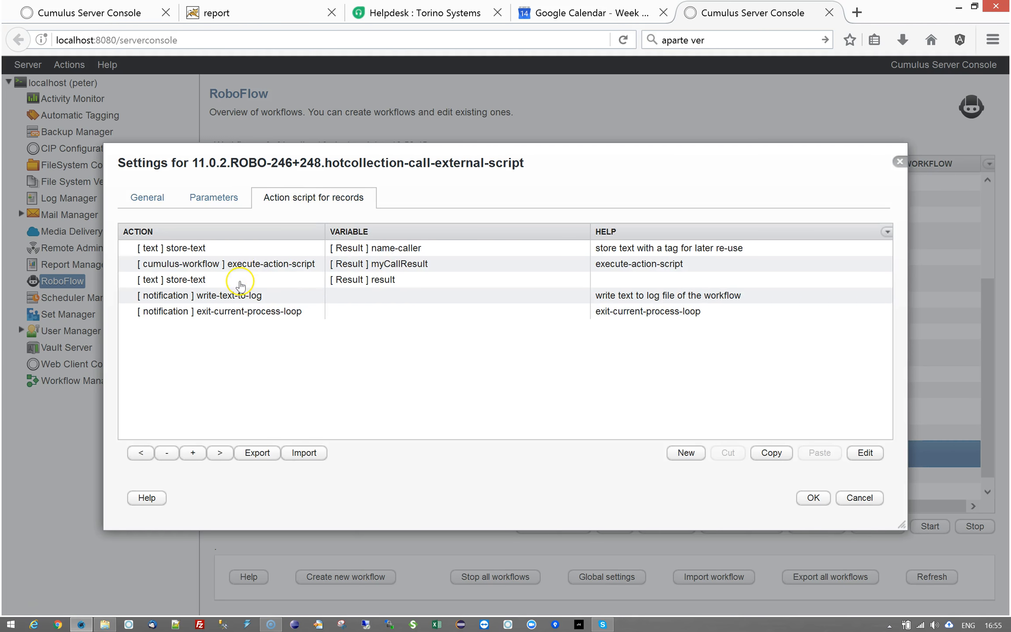
left_click(241, 283)
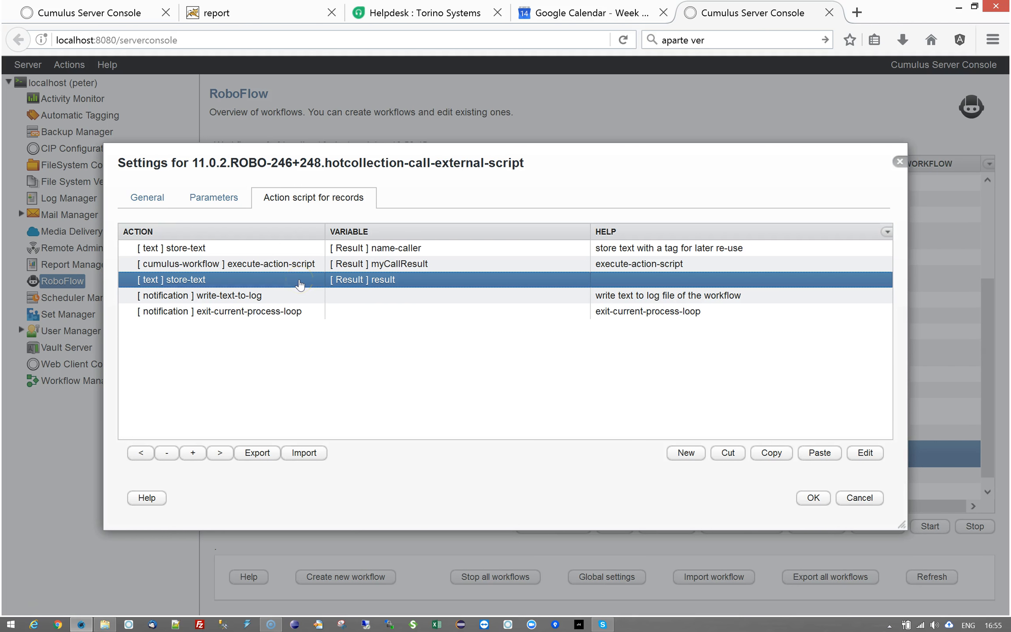
double_click(299, 284)
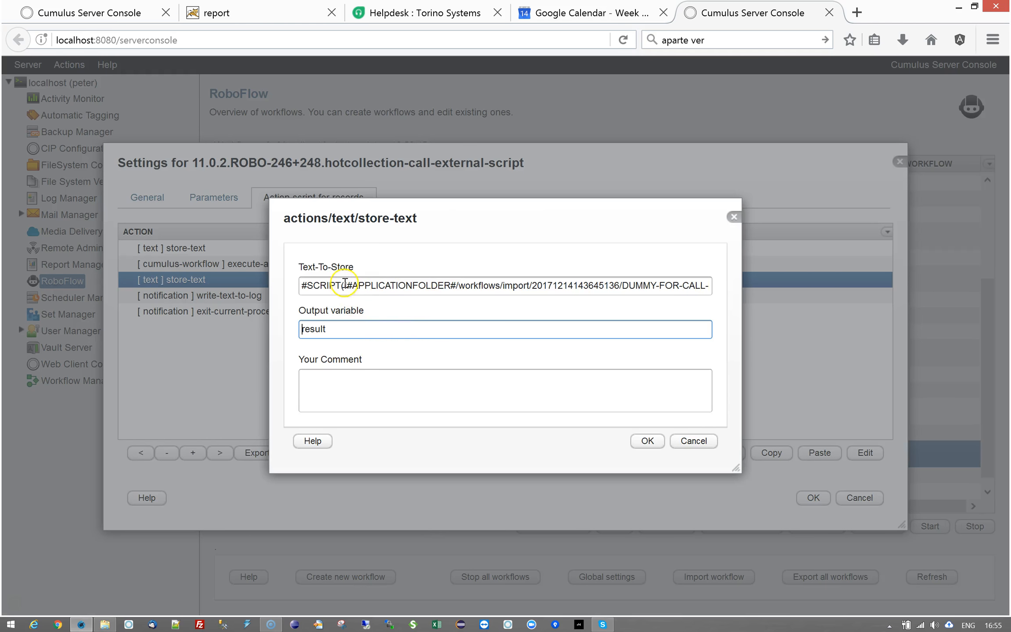
left_click_drag(350, 286, 742, 291)
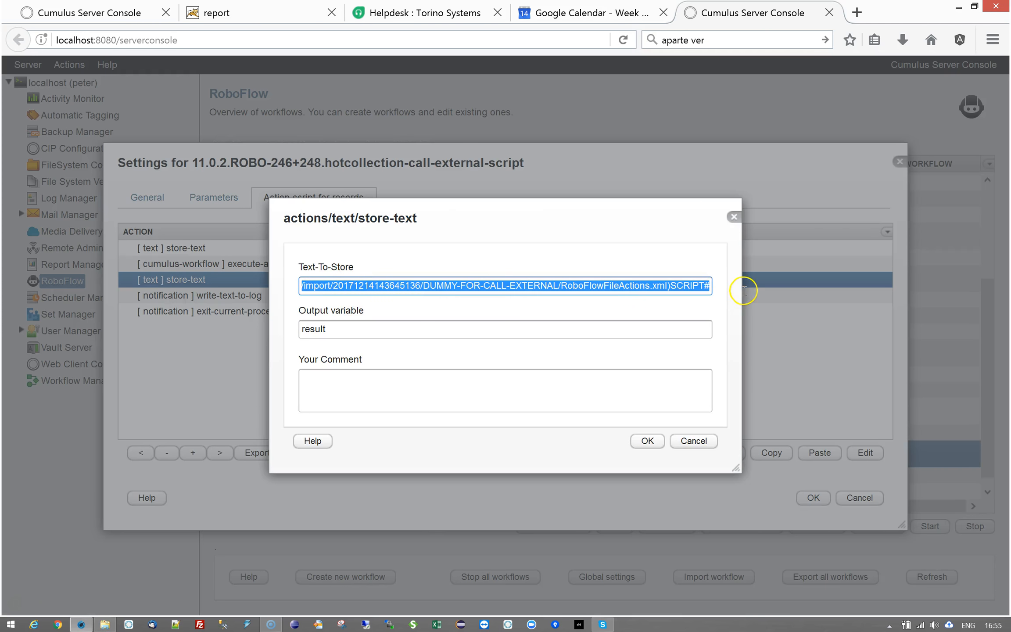
left_click(628, 286)
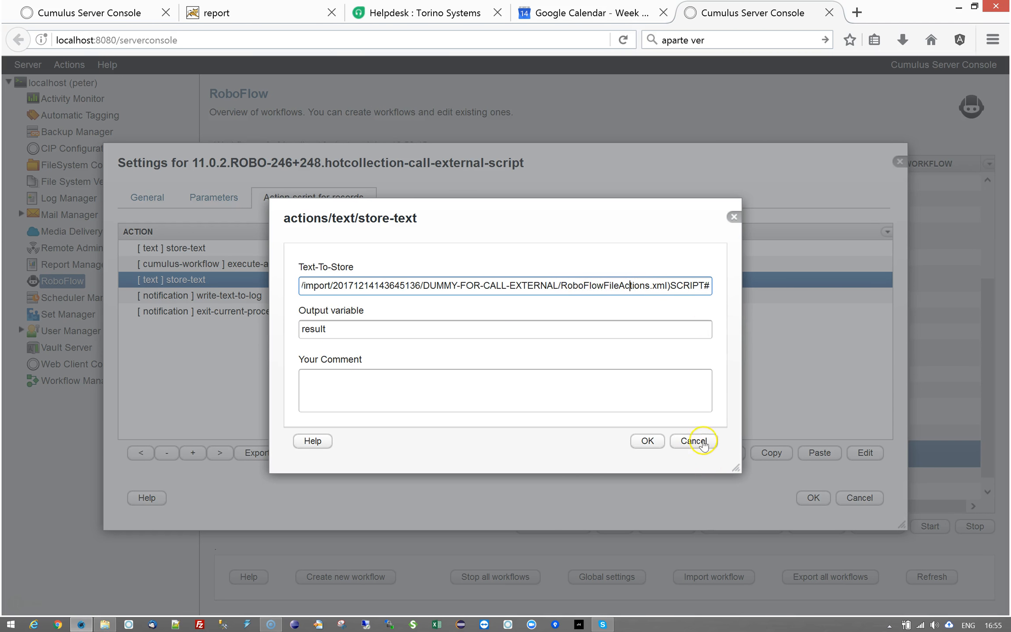
left_click(699, 441)
left_click(865, 497)
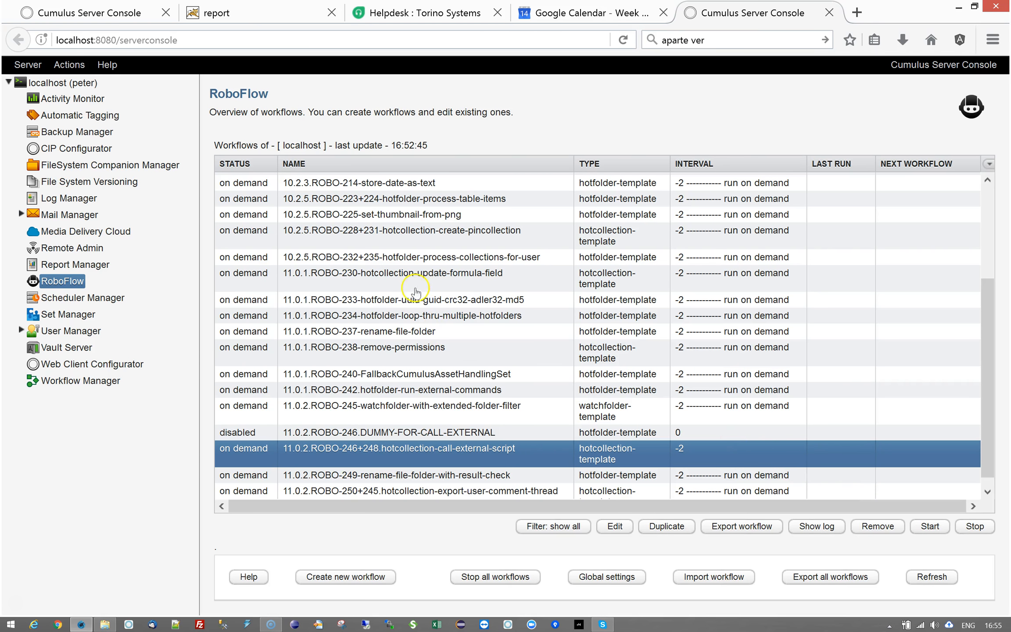
Step: Inspect the workflow parameter folder path in the general settings of the DUMMY-FOR-CALL-EXTERNAL workflow, and close without saving
left_click(423, 432)
double_click(424, 432)
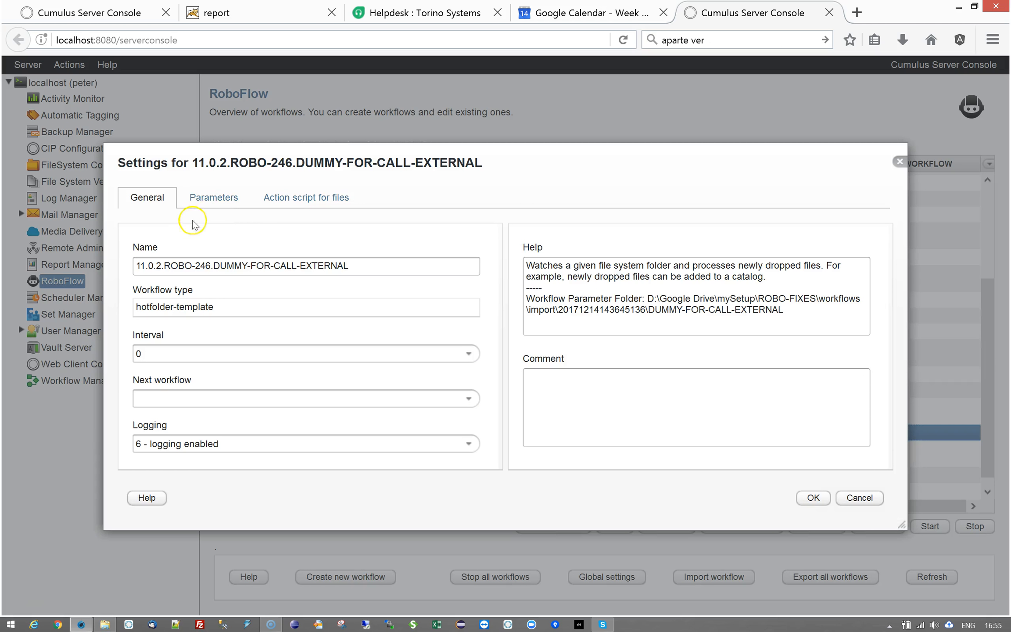
left_click_drag(645, 298, 783, 311)
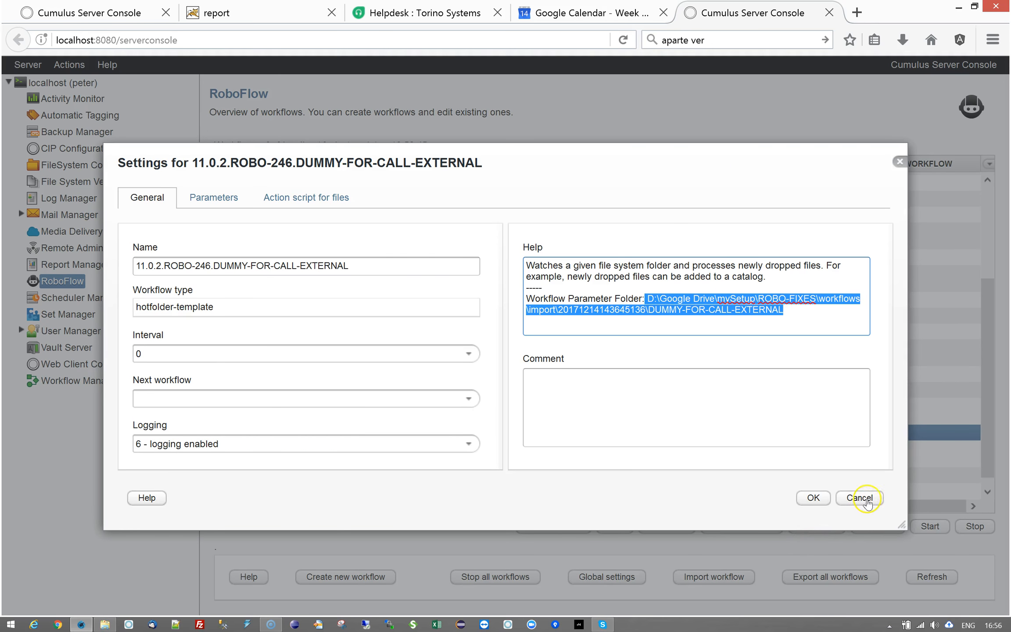
left_click(859, 497)
Step: Inspect the #SCRIPT(! prefix in the result store-text action of the hotcollection-call-external-script workflow, and cancel the action's dialog
double_click(388, 448)
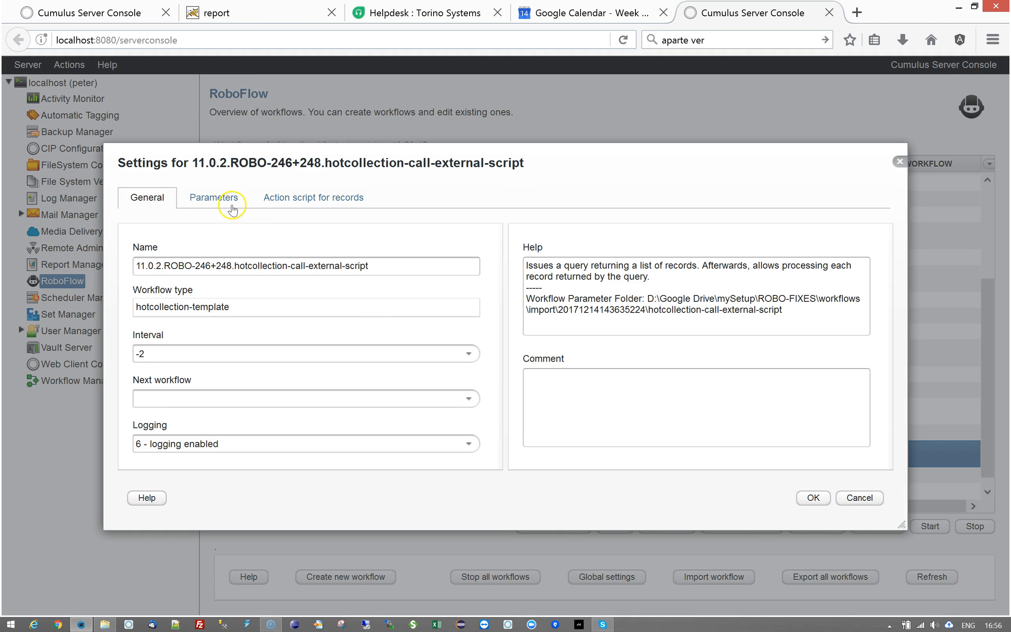
left_click(240, 198)
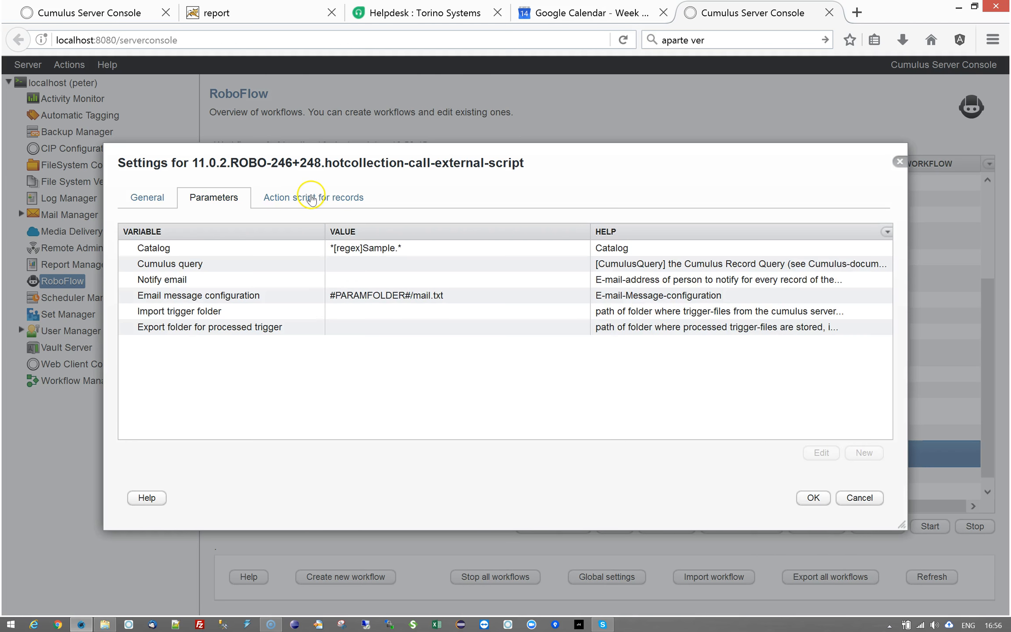
left_click(310, 198)
left_click(236, 266)
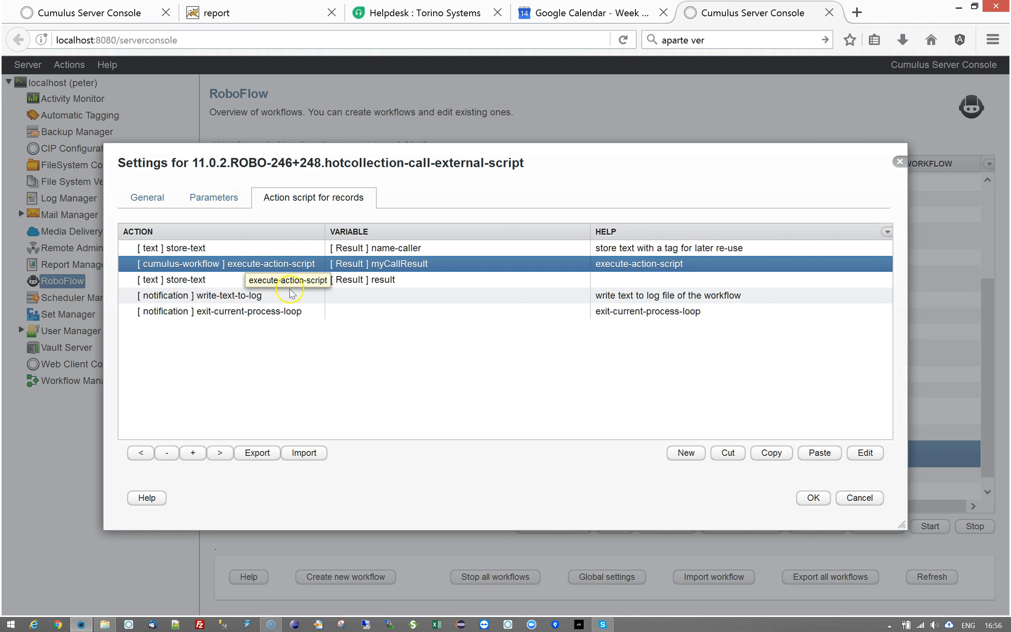
left_click_drag(217, 264, 218, 281)
double_click(219, 280)
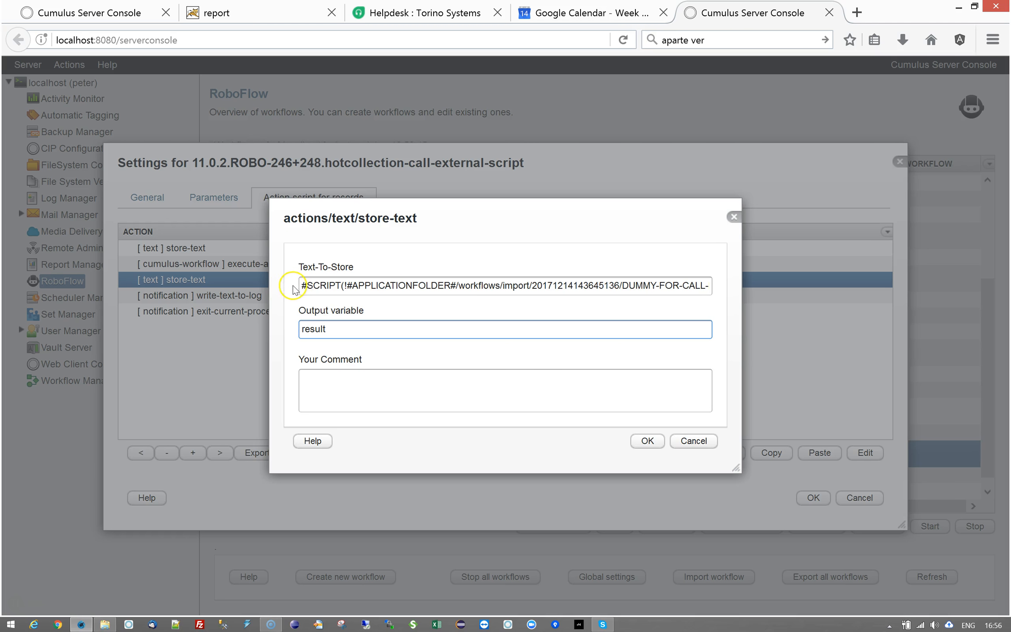
left_click_drag(301, 285, 347, 285)
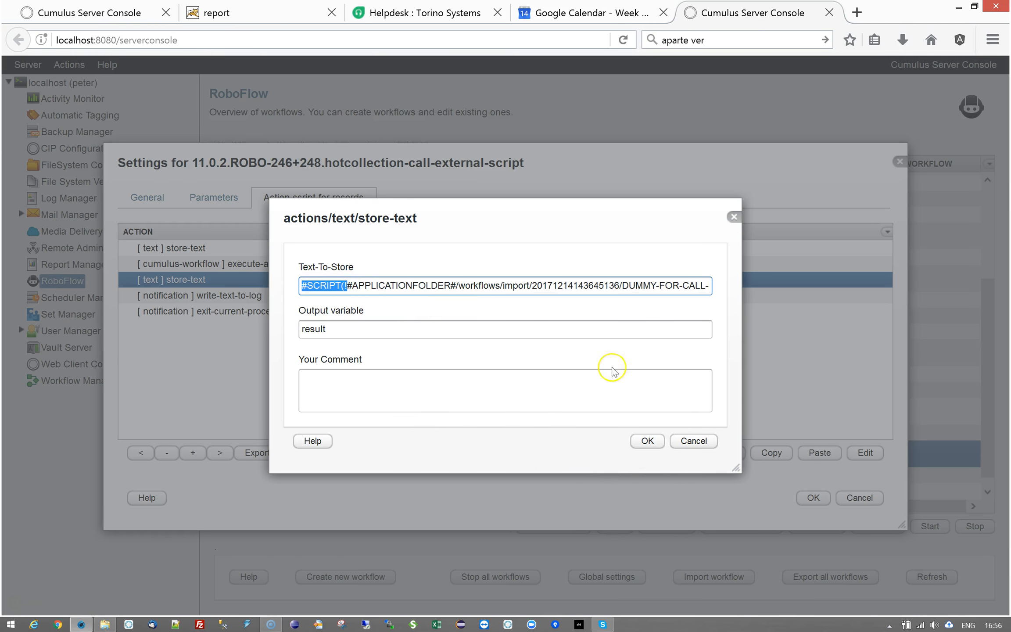
left_click(707, 448)
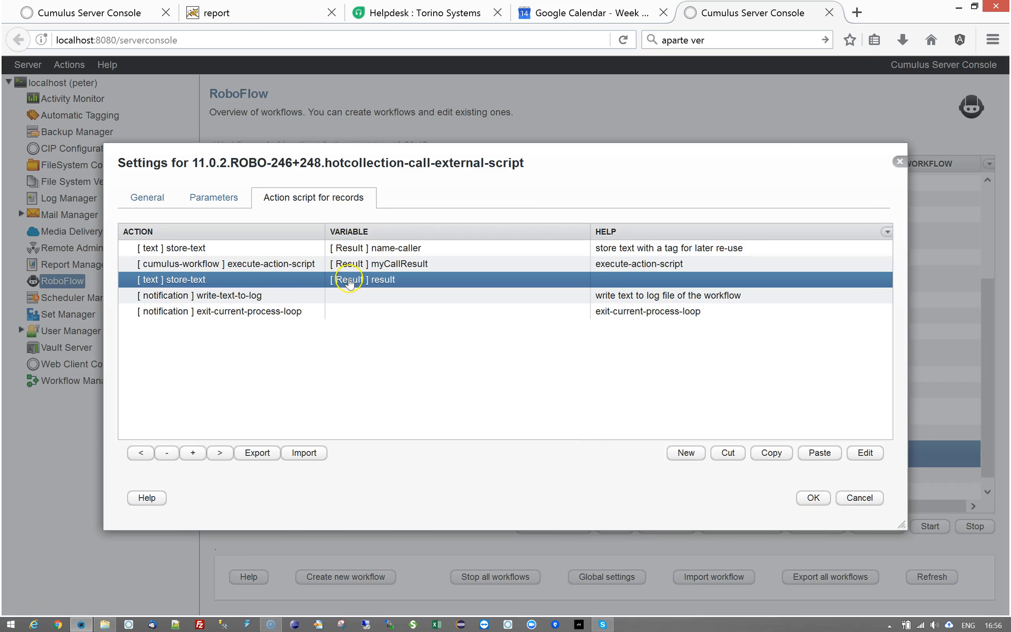
Step: Examine the File-Path-Of-Actions-Script value of the execute-action-script action with output variable myCallResult, and close it without changes
left_click(300, 268)
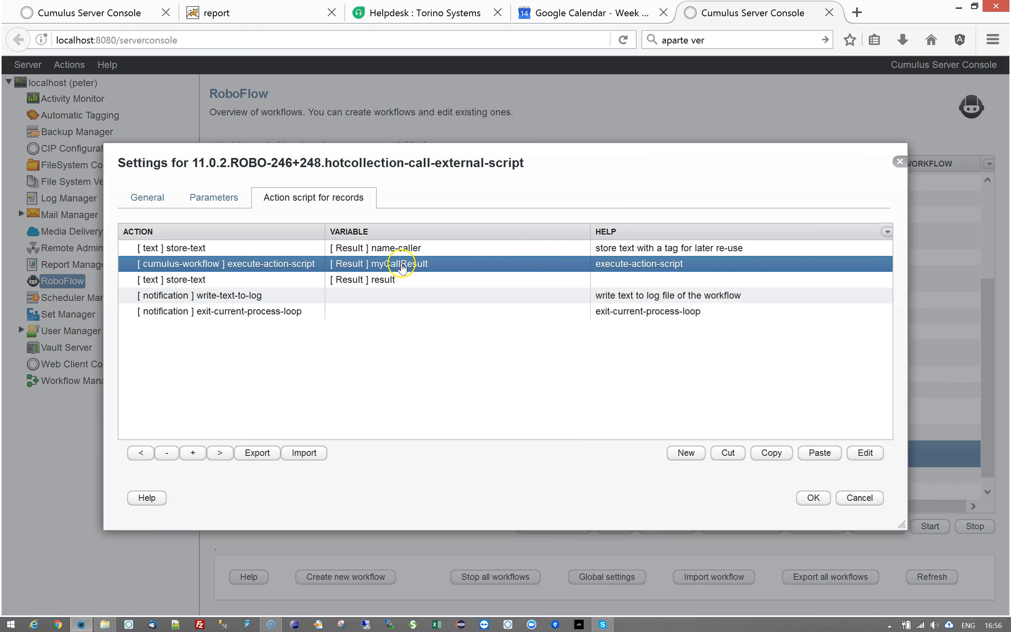
double_click(401, 268)
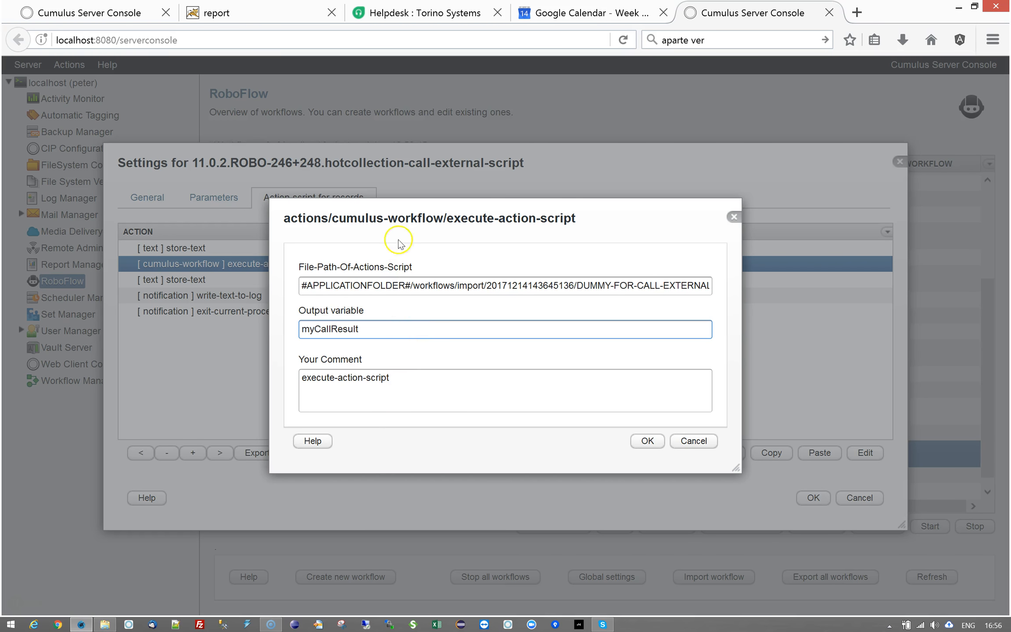
left_click(307, 285)
left_click_drag(307, 285, 717, 286)
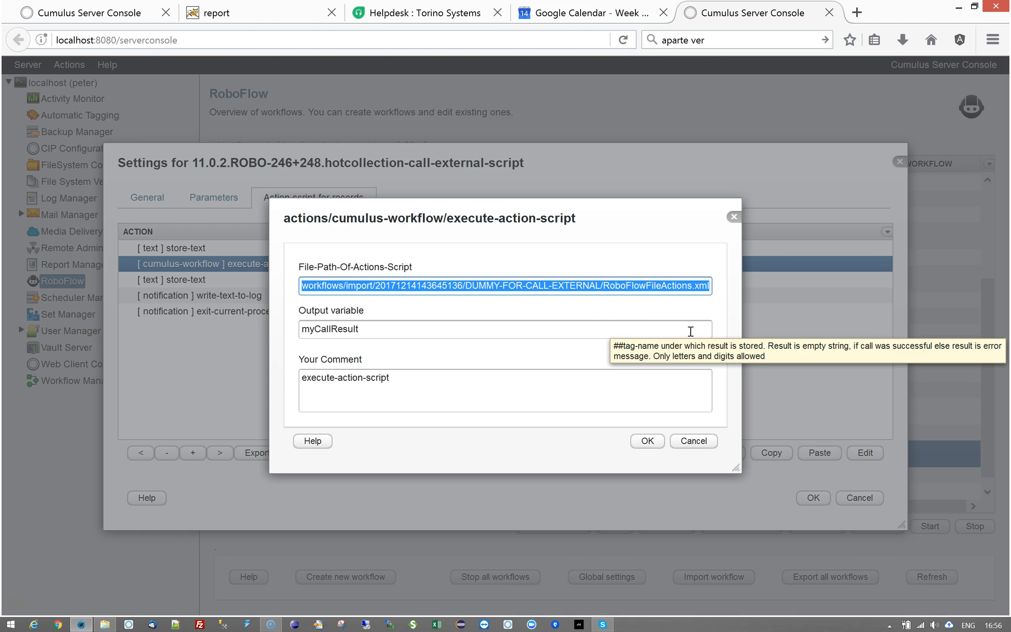
left_click(697, 440)
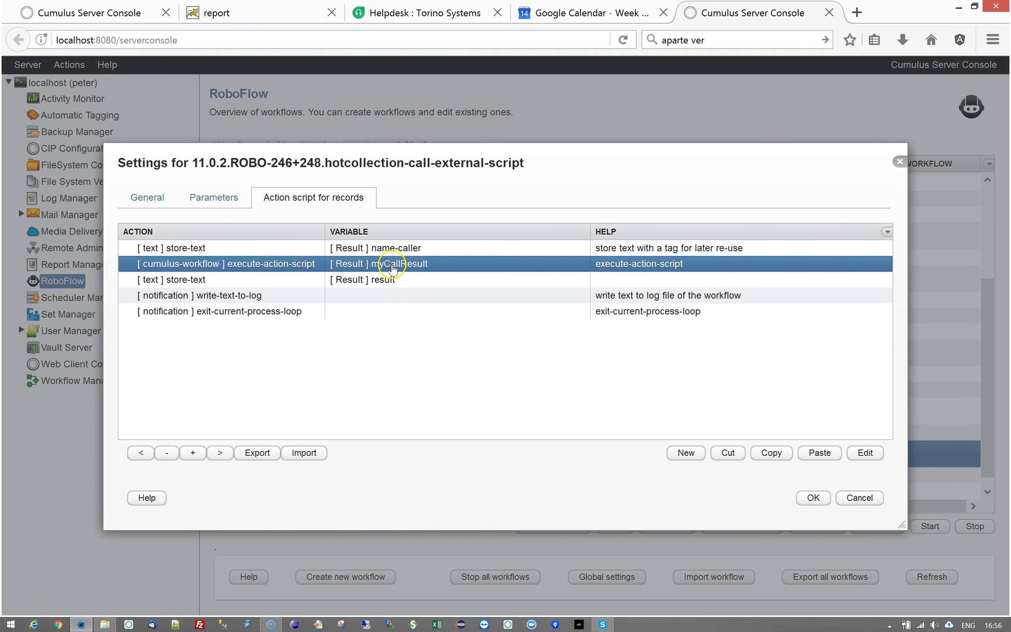
Step: Examine the #APPLICATIONFOLDER# prefix in the execute-action-script action's File-Path-Of-Actions-Script, and close the action and the workflow settings without saving
double_click(392, 265)
left_click_drag(411, 285, 260, 305)
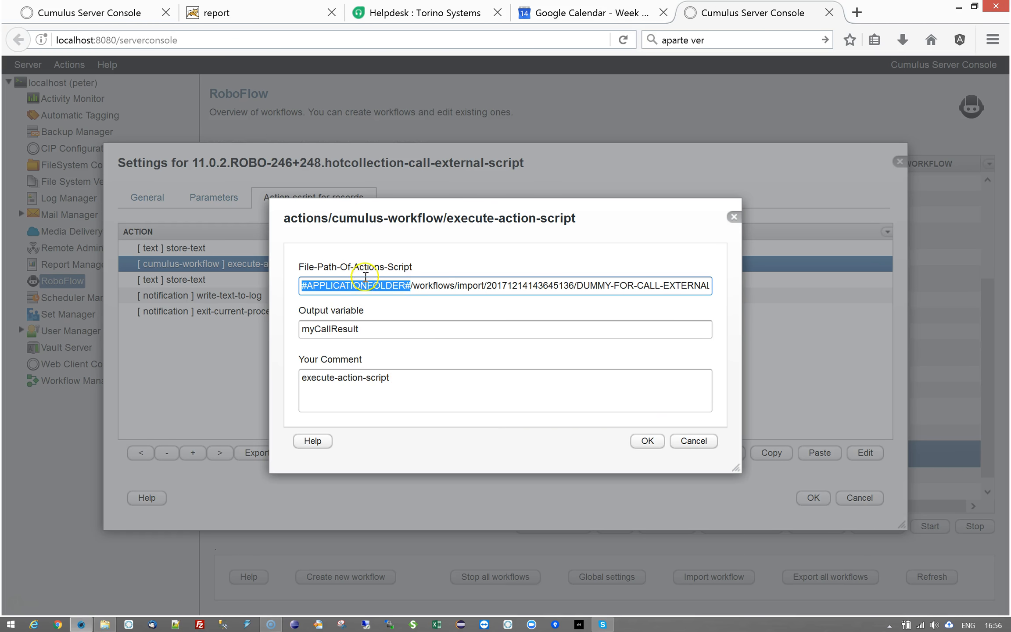
left_click(694, 440)
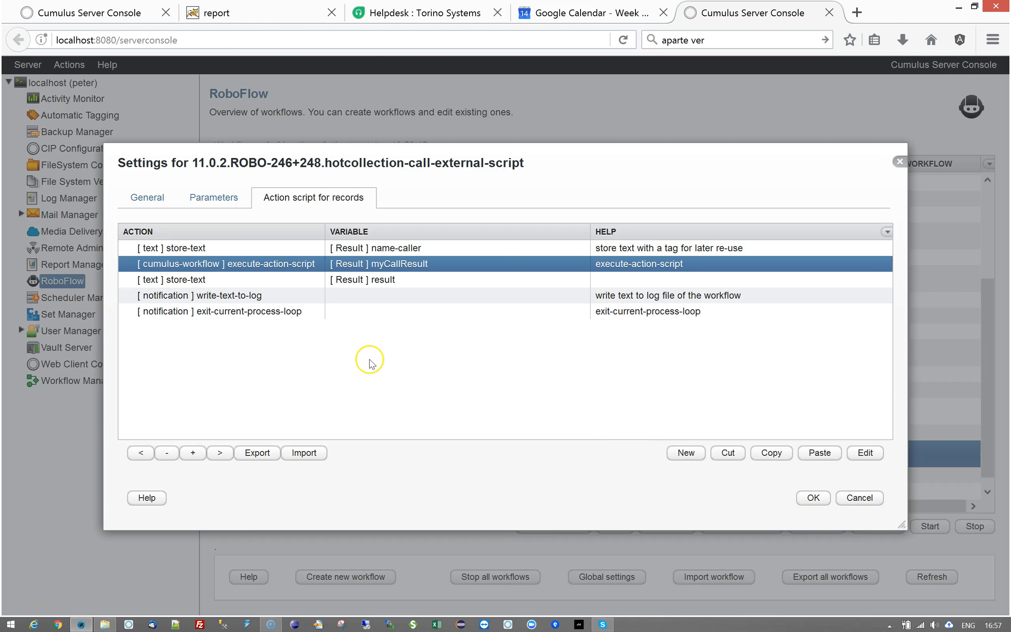
left_click(283, 279)
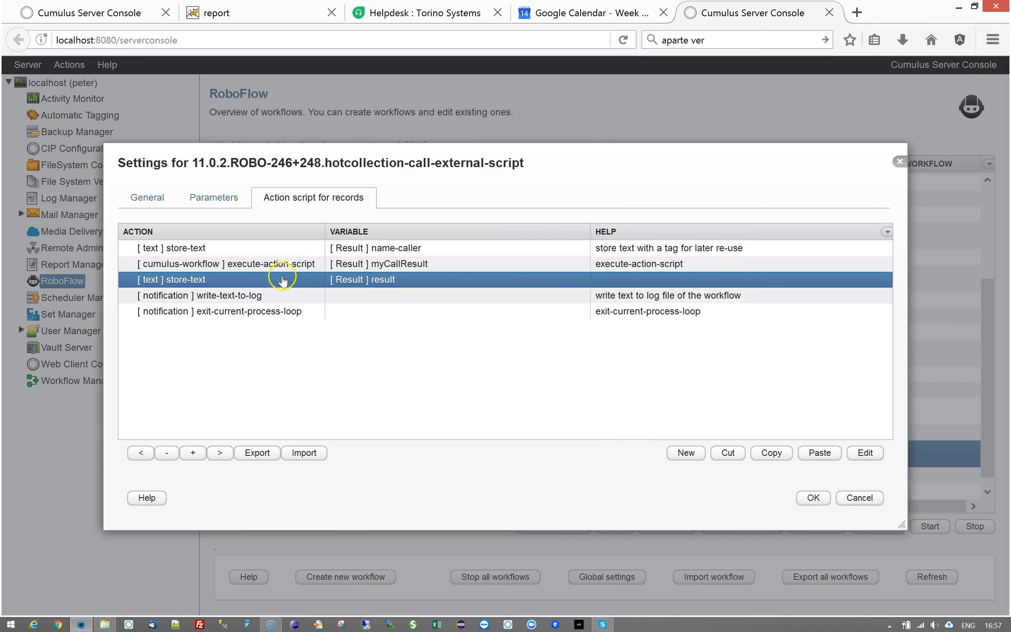
left_click(306, 265)
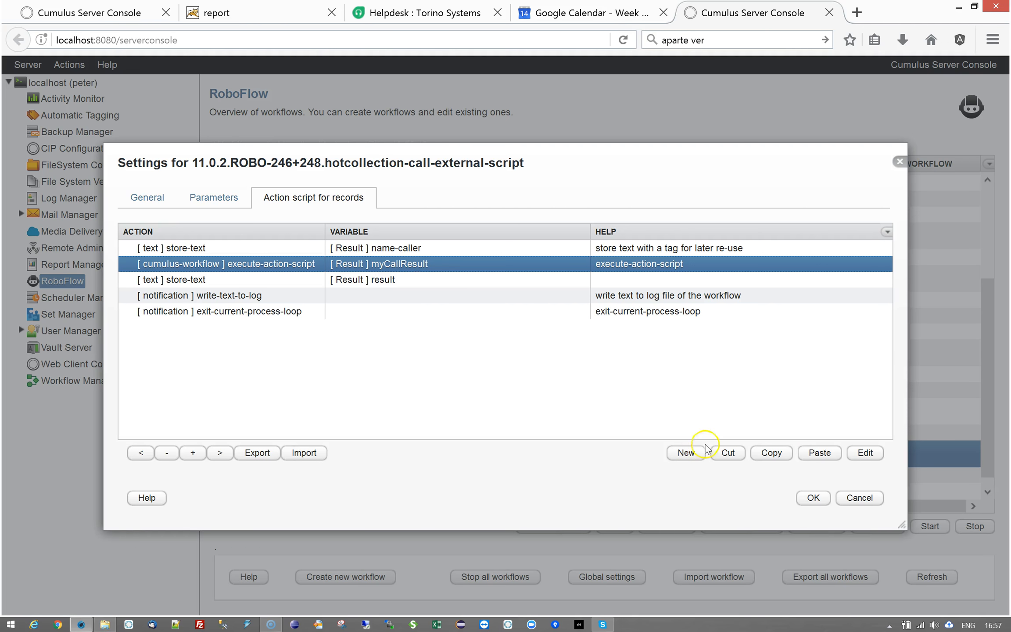
left_click(859, 498)
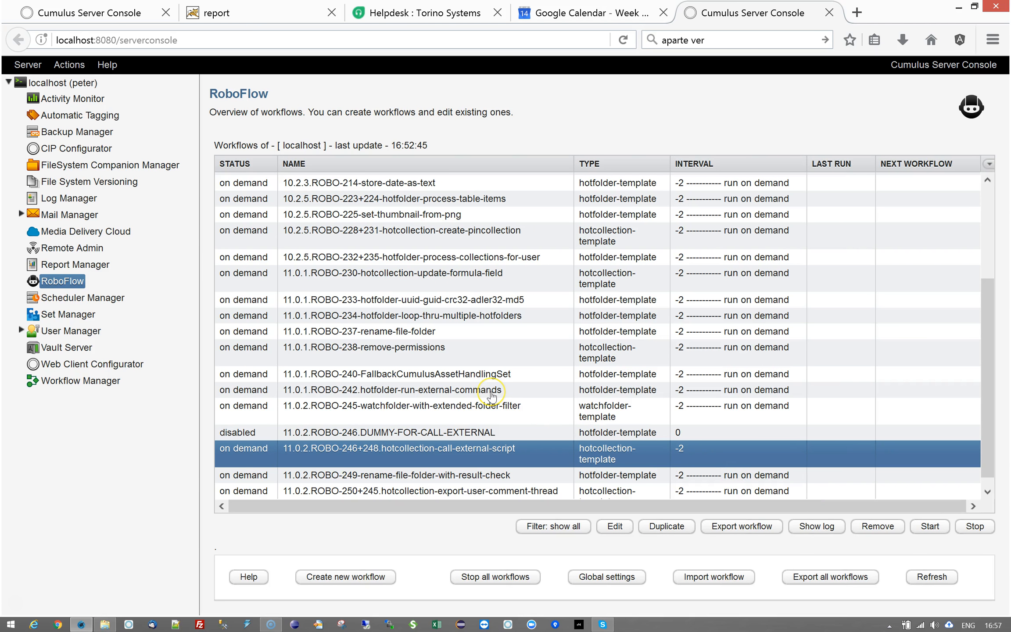
Step: Review the parameters of the 11.0.2.ROBO-246+248.hotcollection-call-external-script workflow, and close its settings without saving
left_click(406, 453)
double_click(408, 453)
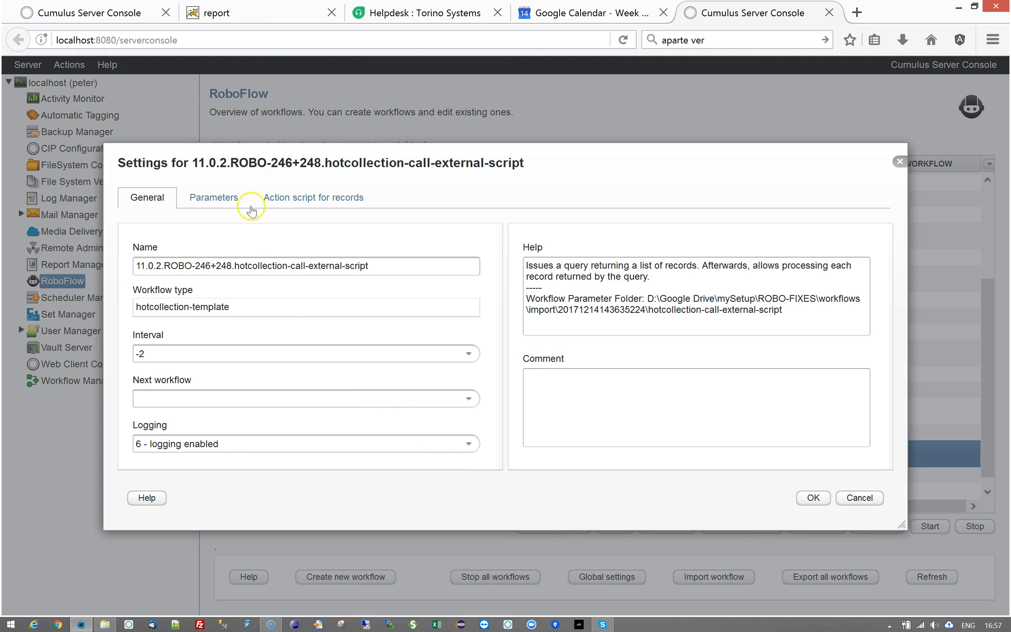
left_click(214, 197)
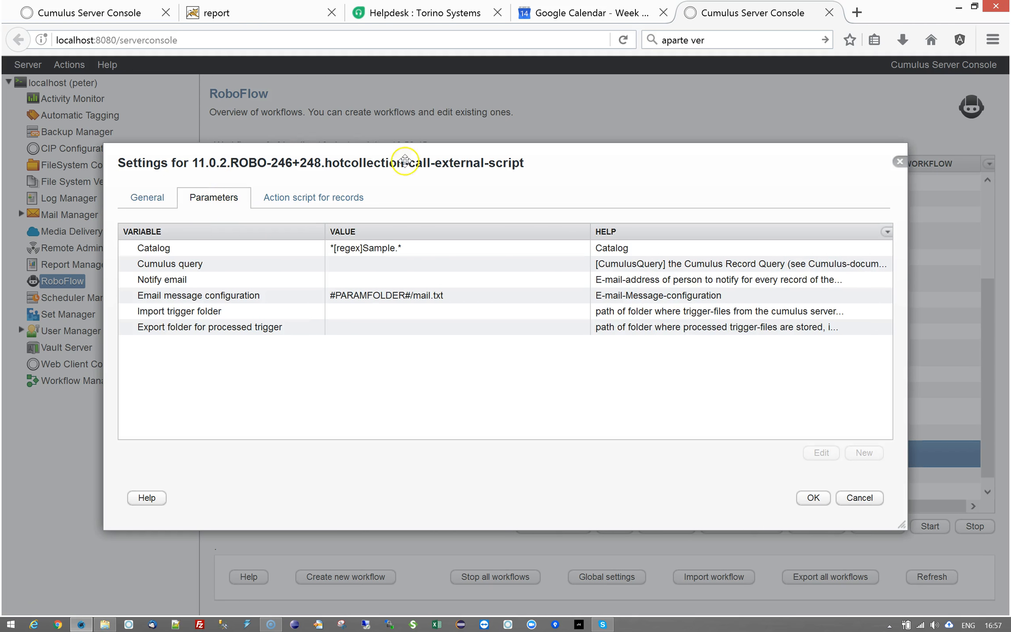
left_click(861, 499)
Step: Read the ROBO-249 rename file or folder entry in the version info of the hotcollection-call-external-script workflow's log, and close the log
scroll(490, 425, "down", 1)
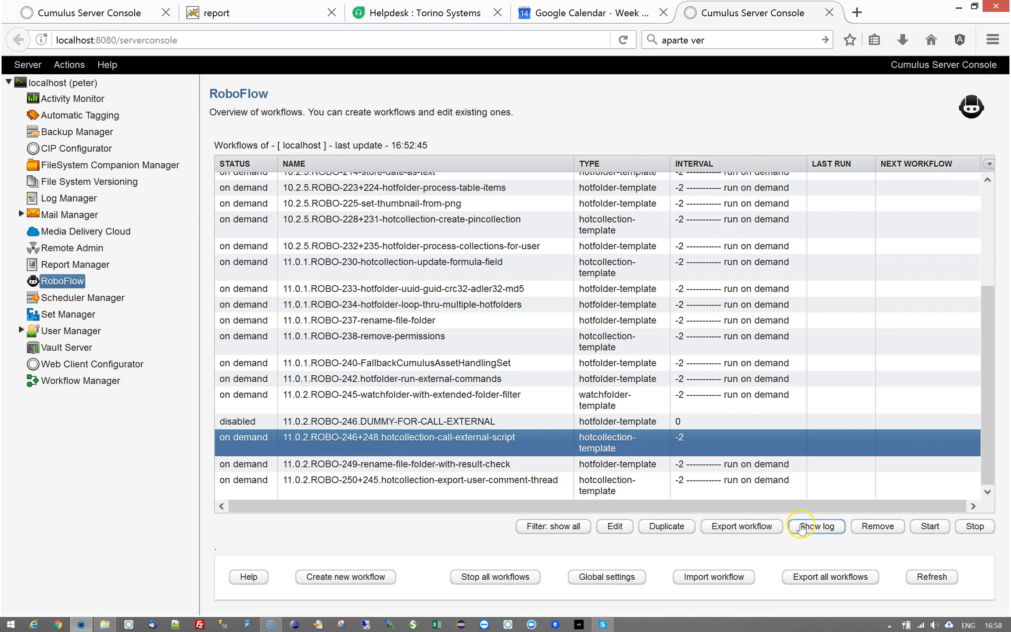
left_click(816, 526)
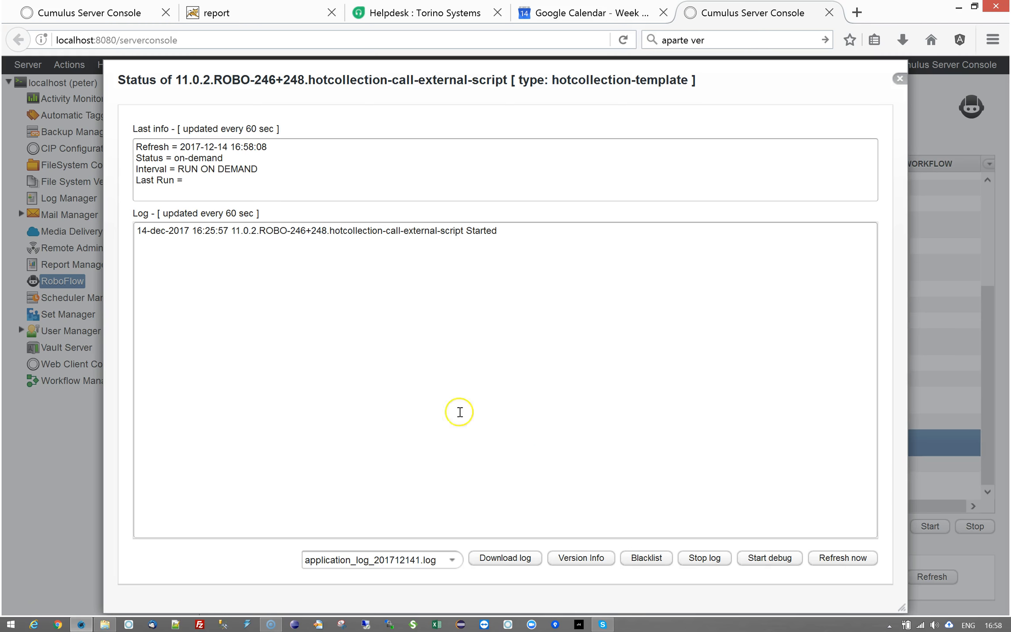
left_click(581, 558)
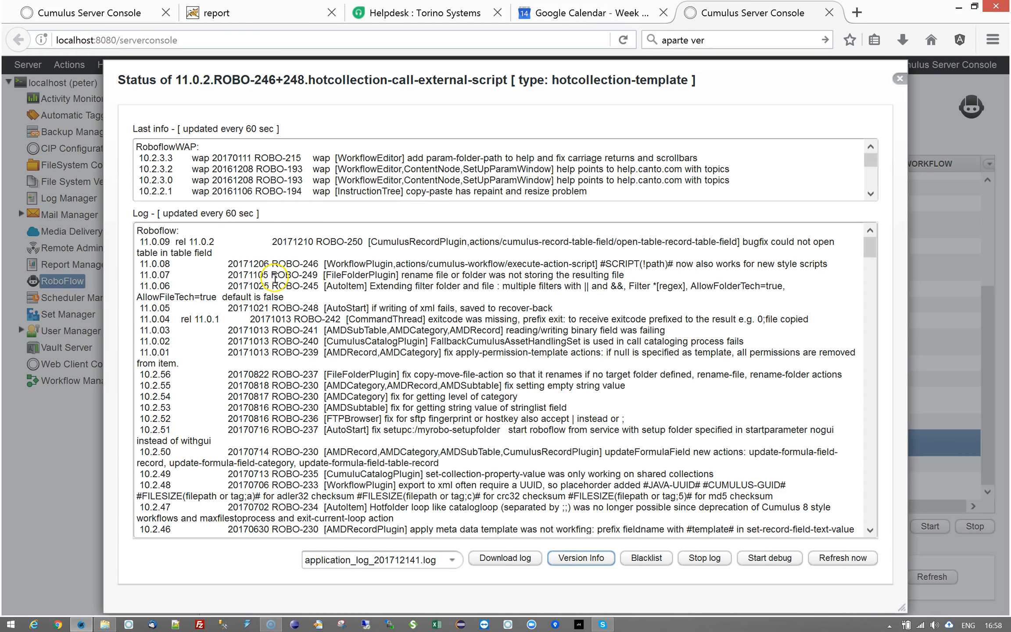
left_click(312, 276)
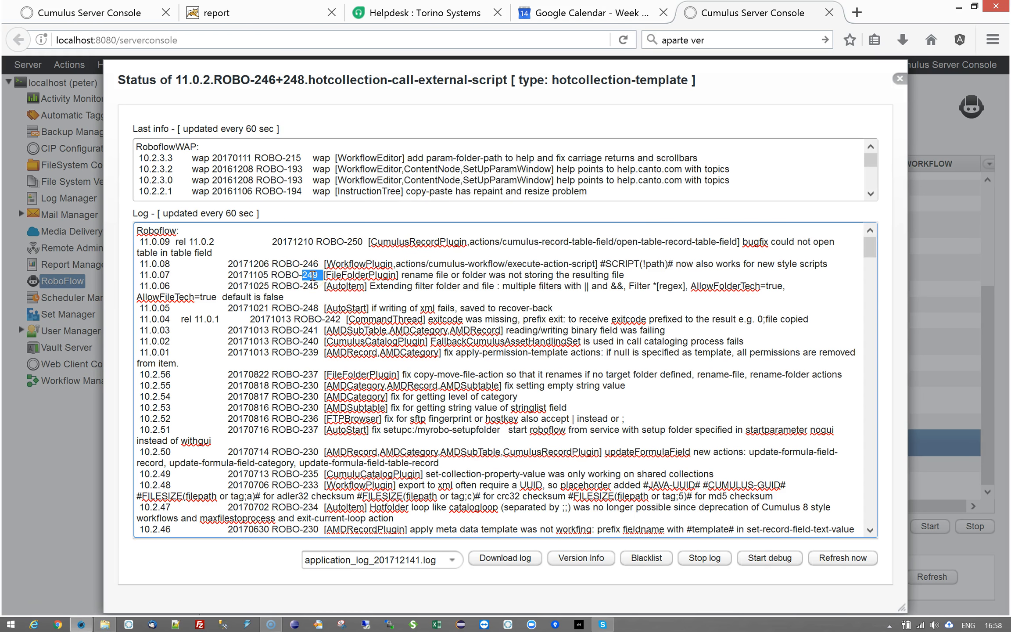
left_click_drag(396, 275, 586, 277)
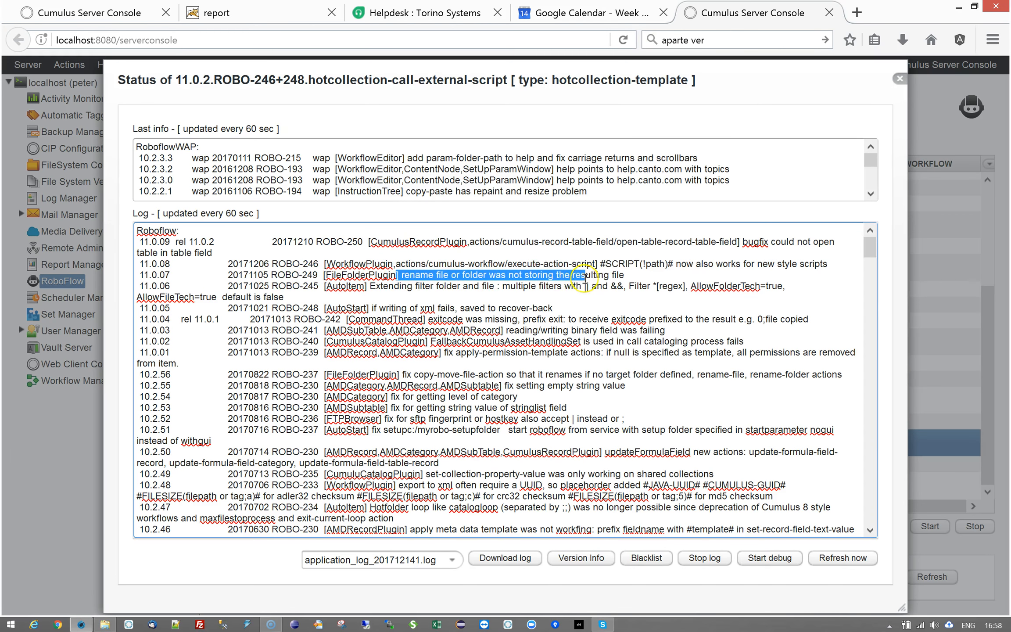
left_click(599, 276)
left_click(900, 78)
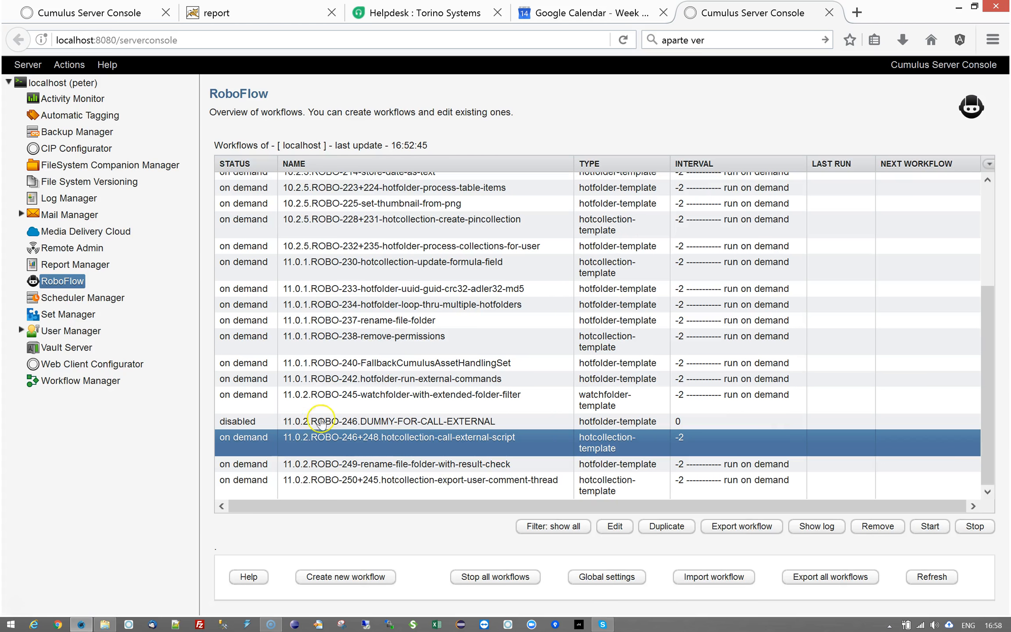
Step: View the action script for files of the 11.0.1.ROBO-237-rename-file-folder workflow, and close without saving
left_click(395, 327)
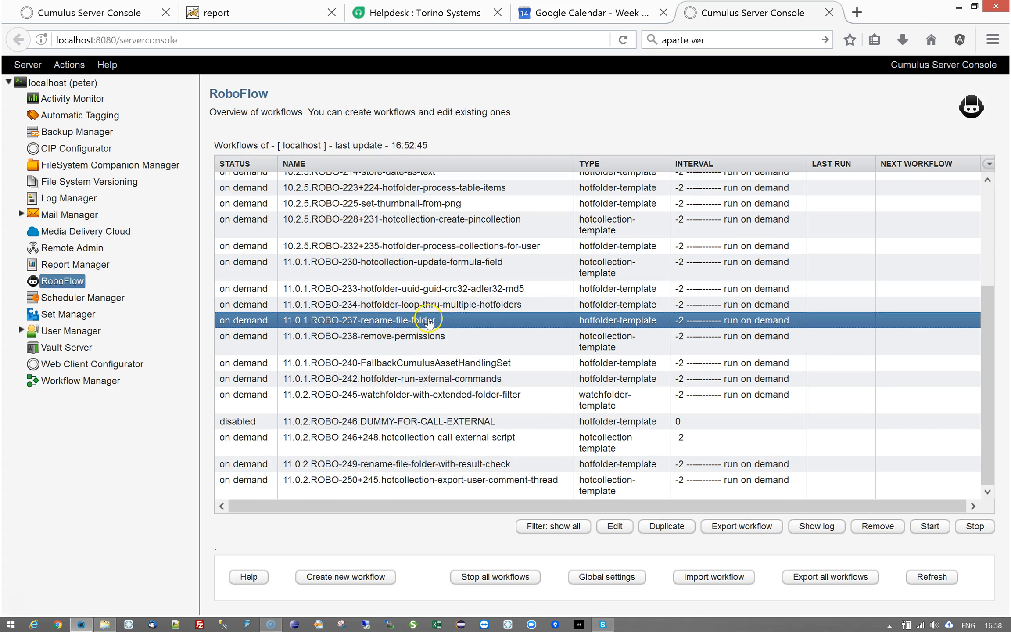
double_click(452, 322)
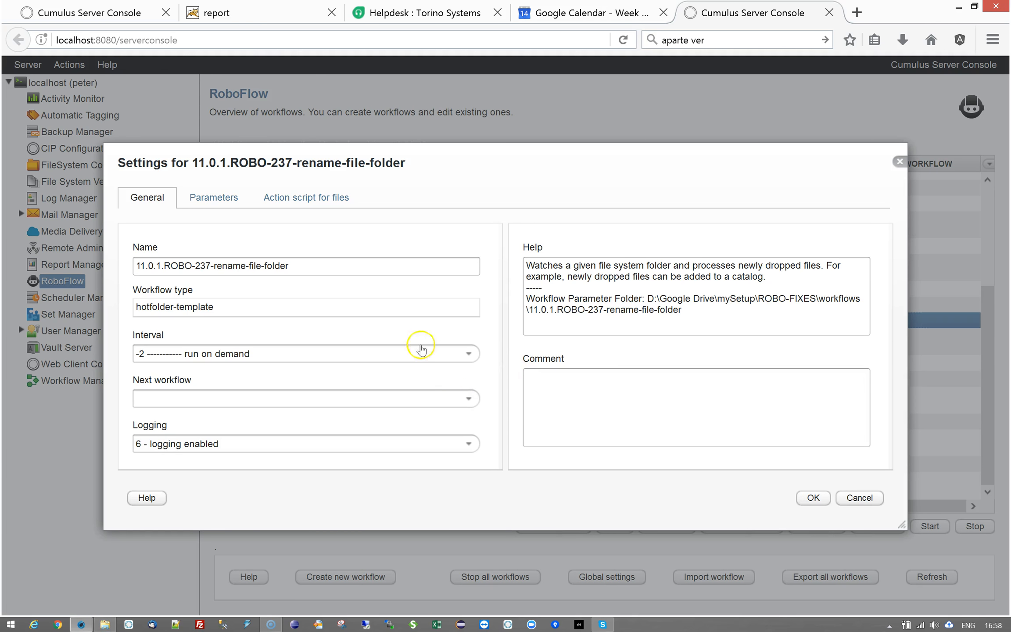
left_click(273, 198)
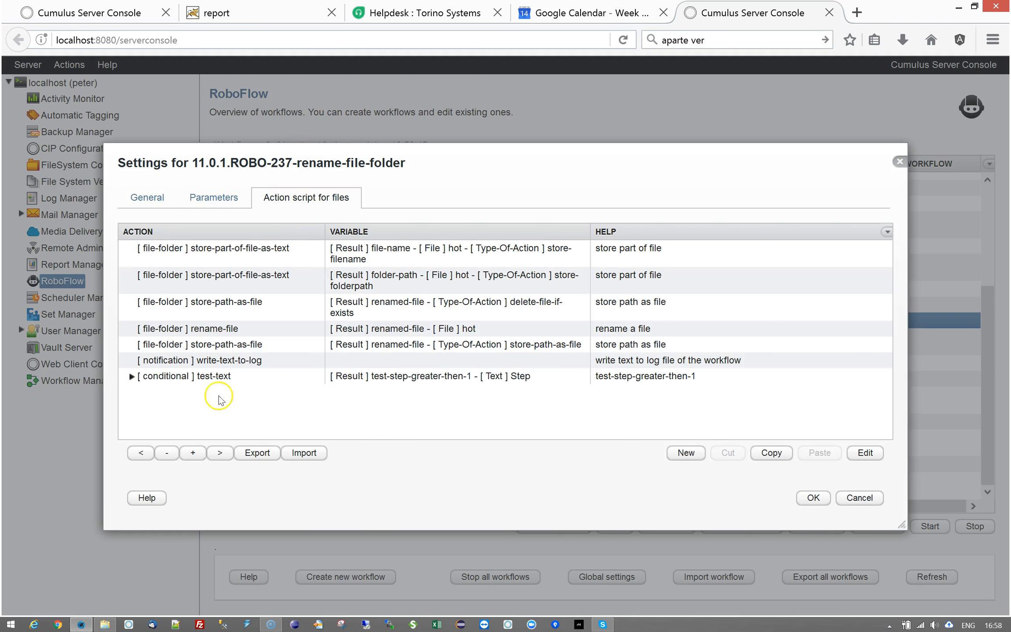
left_click(850, 499)
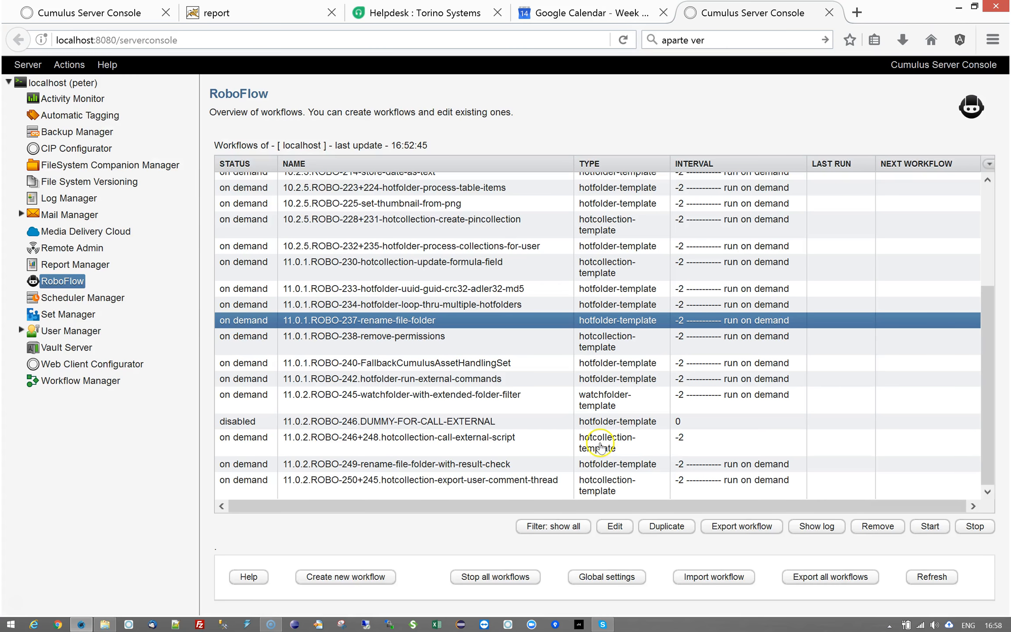
Step: Inspect the target file name and output variable of the rename-file action in the ROBO-237-rename-file-folder workflow, and cancel both dialogs
double_click(434, 324)
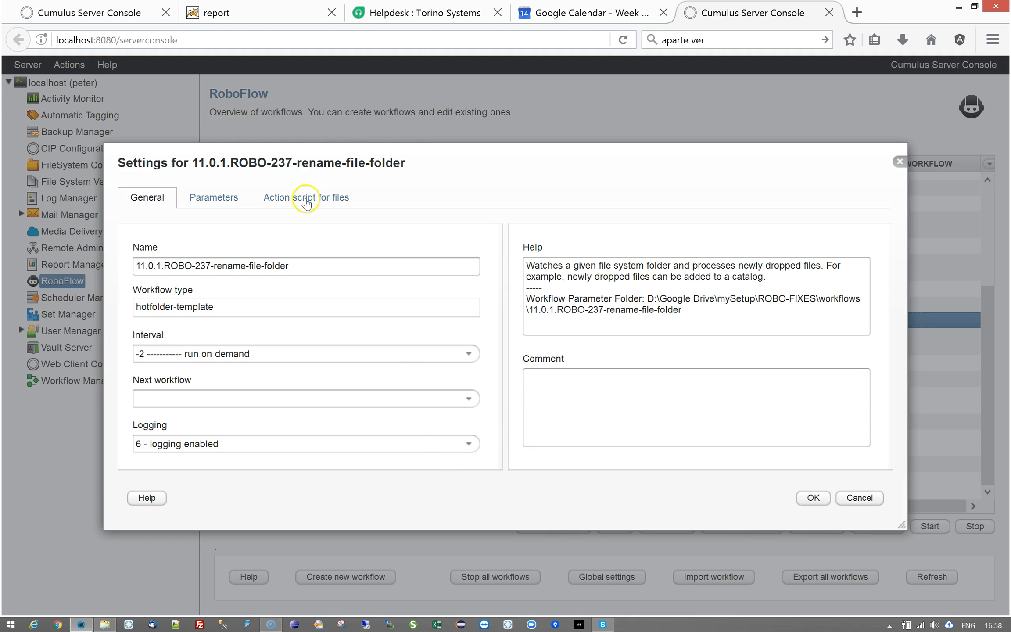
left_click(303, 198)
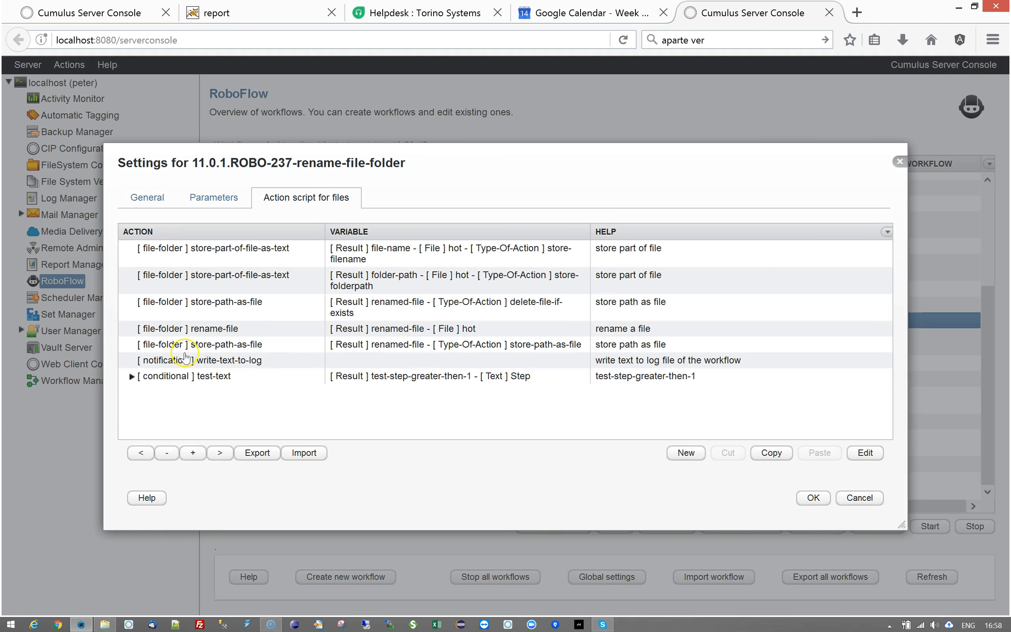
double_click(223, 332)
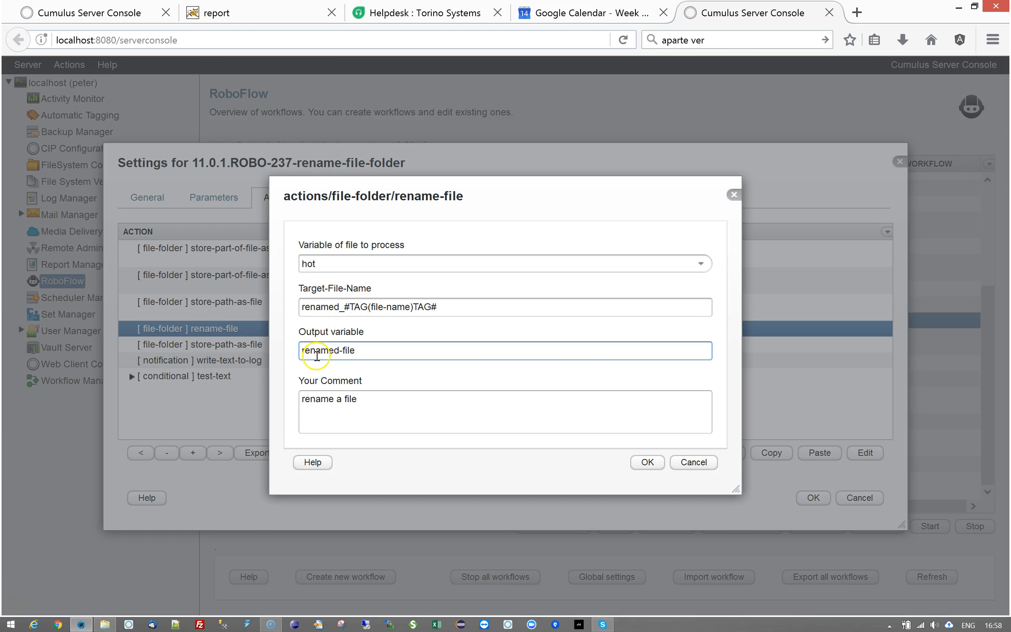
left_click(693, 462)
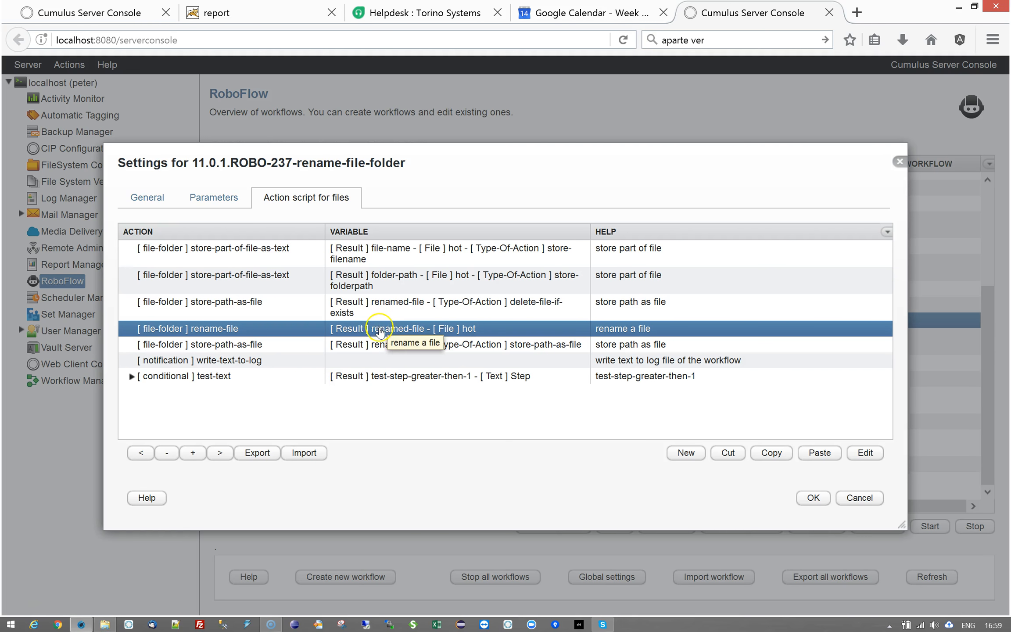
left_click(856, 498)
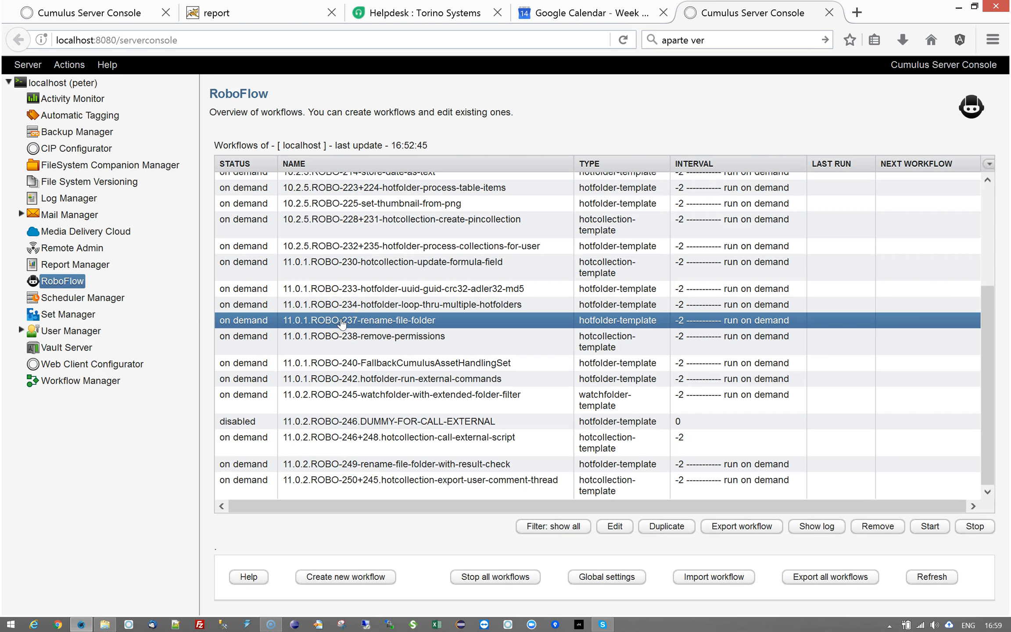
Step: Locate the ROBO-249-rename-file-folder-with-result-check workflow in the overview, and select the ROBO-250+245.hotcollection-export-user-comment-thread workflow
left_click(343, 444)
left_click(345, 466)
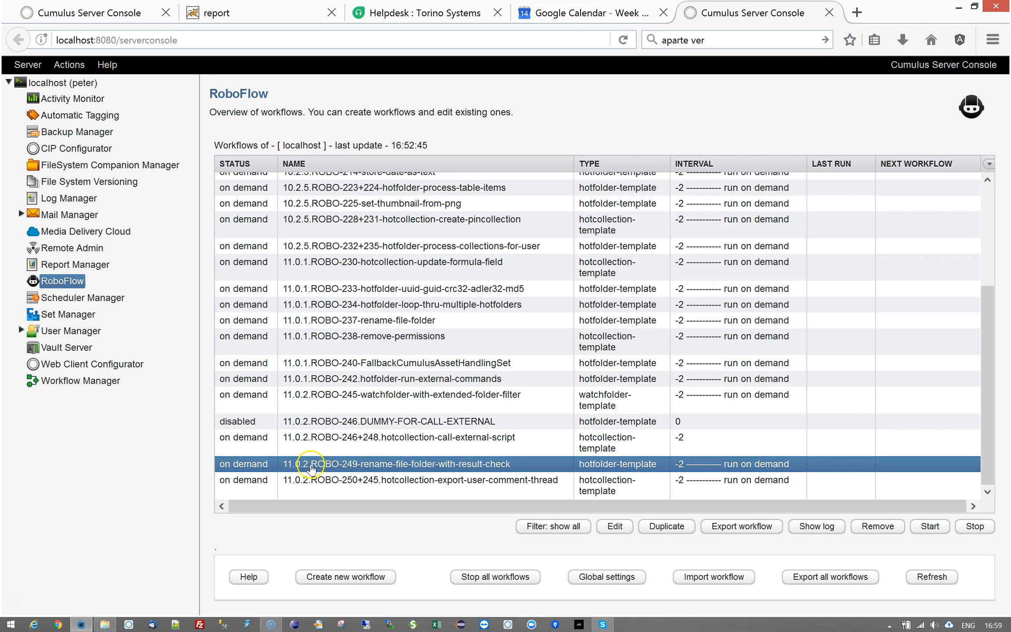
left_click(414, 468)
left_click(451, 490)
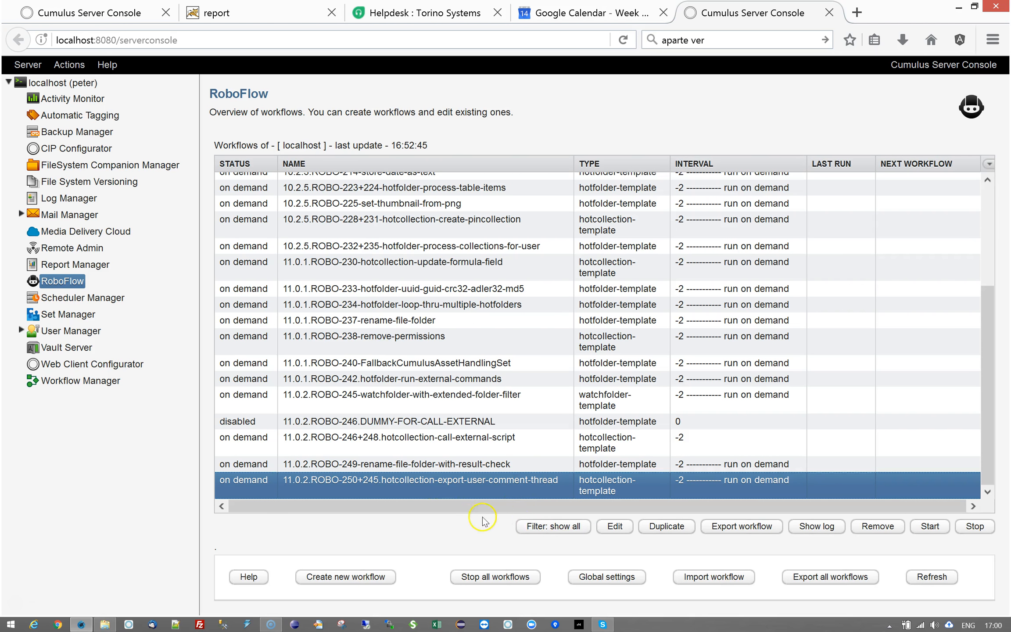
Step: Filter the workflow overview with "Filter: show active"
left_click(568, 528)
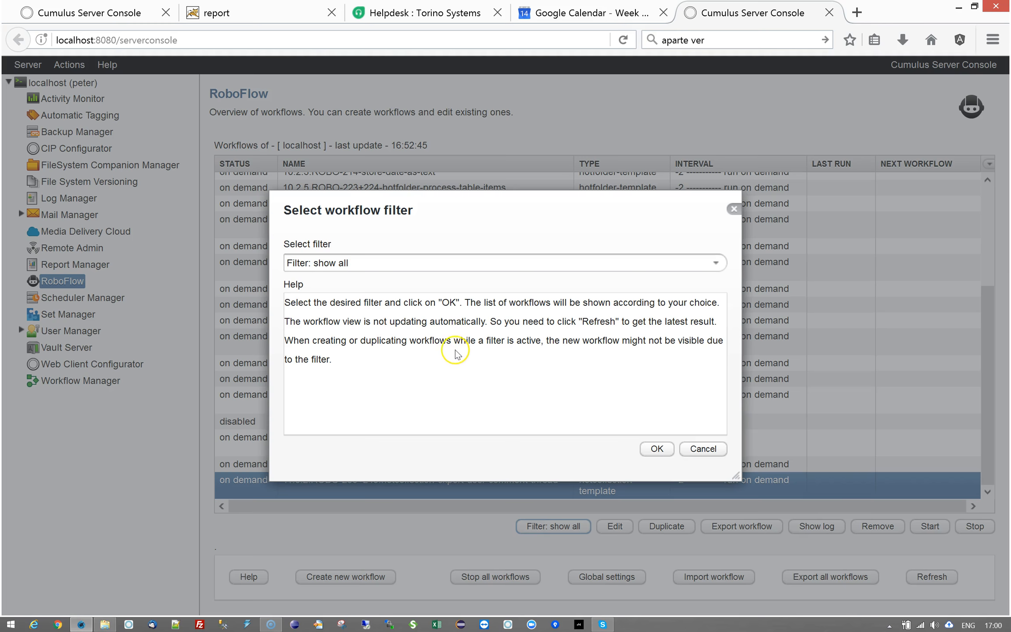
left_click(715, 262)
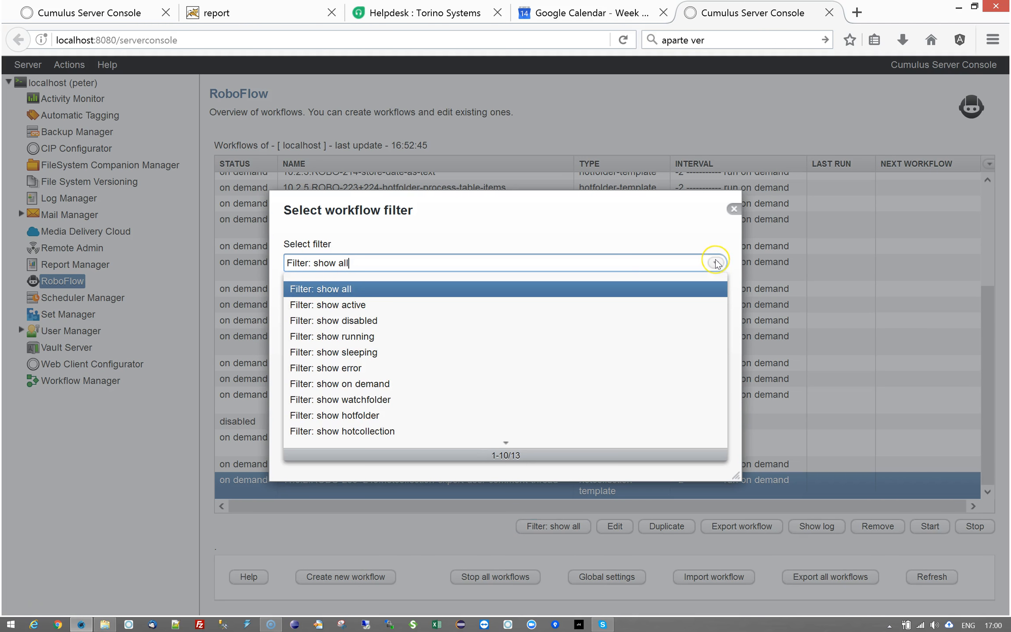
left_click(388, 304)
left_click(656, 448)
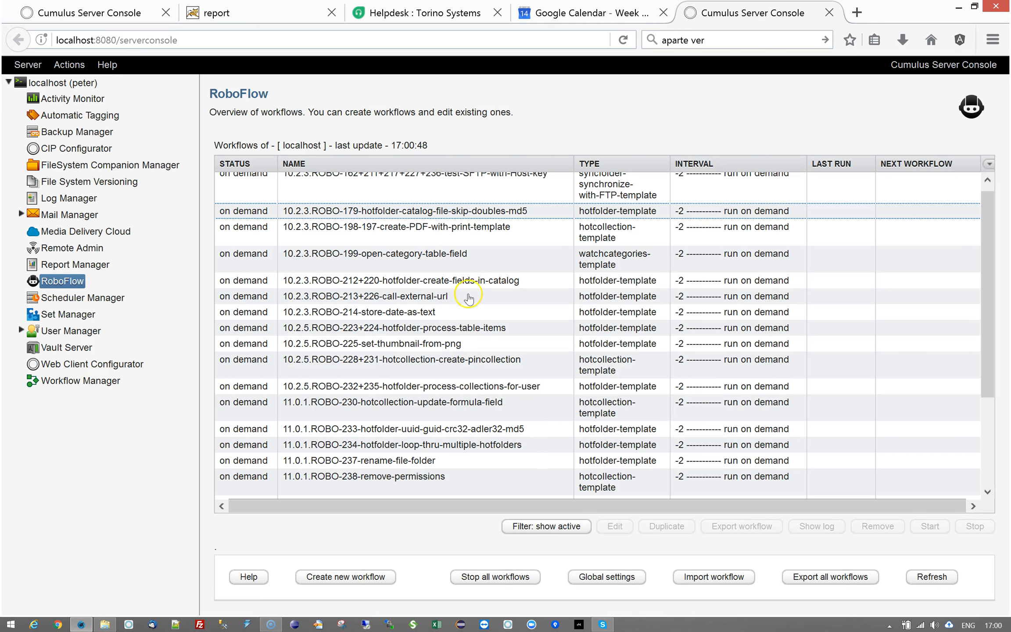
Step: Change the workflow overview filter to "Filter: show disabled"
left_click(527, 525)
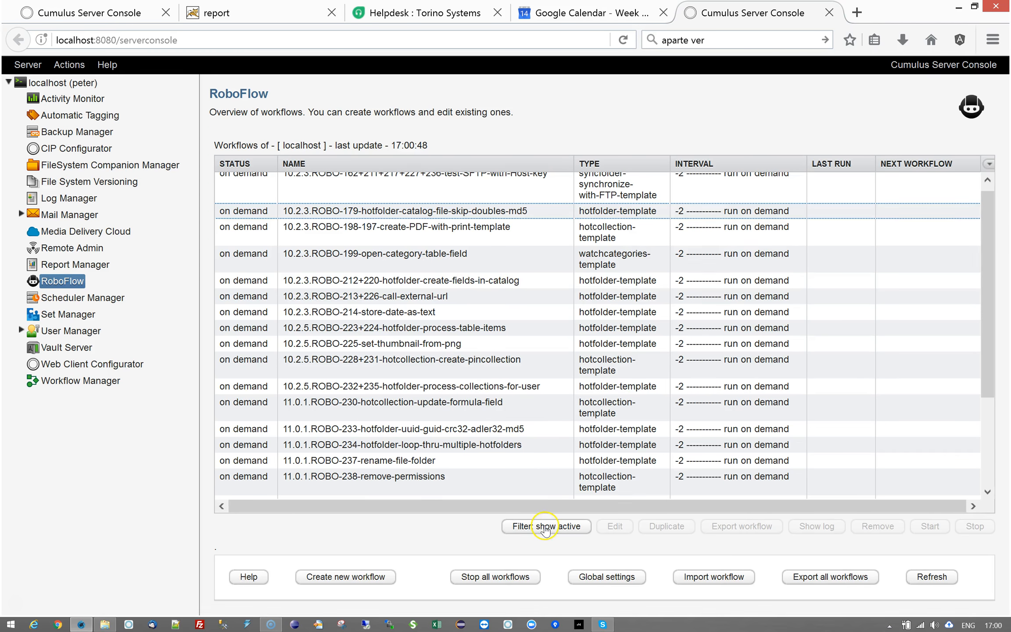
left_click(714, 262)
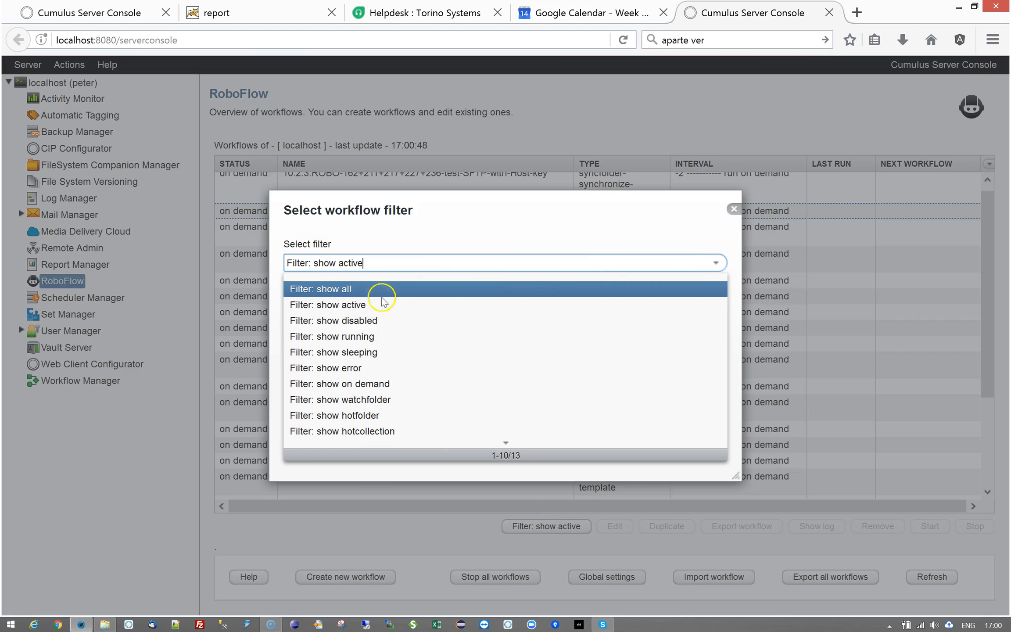
left_click(381, 319)
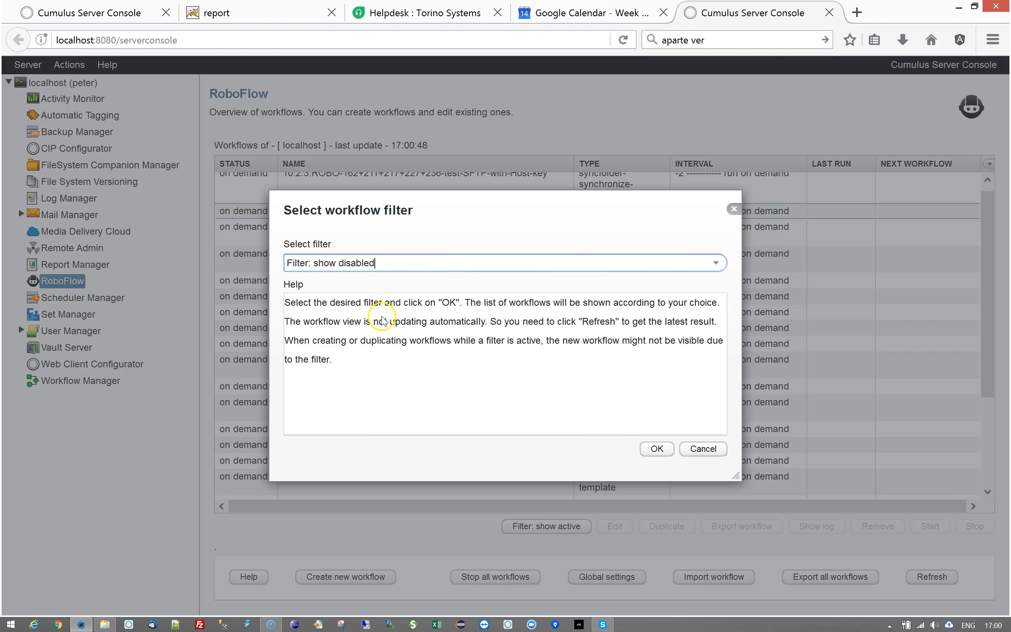
left_click(654, 448)
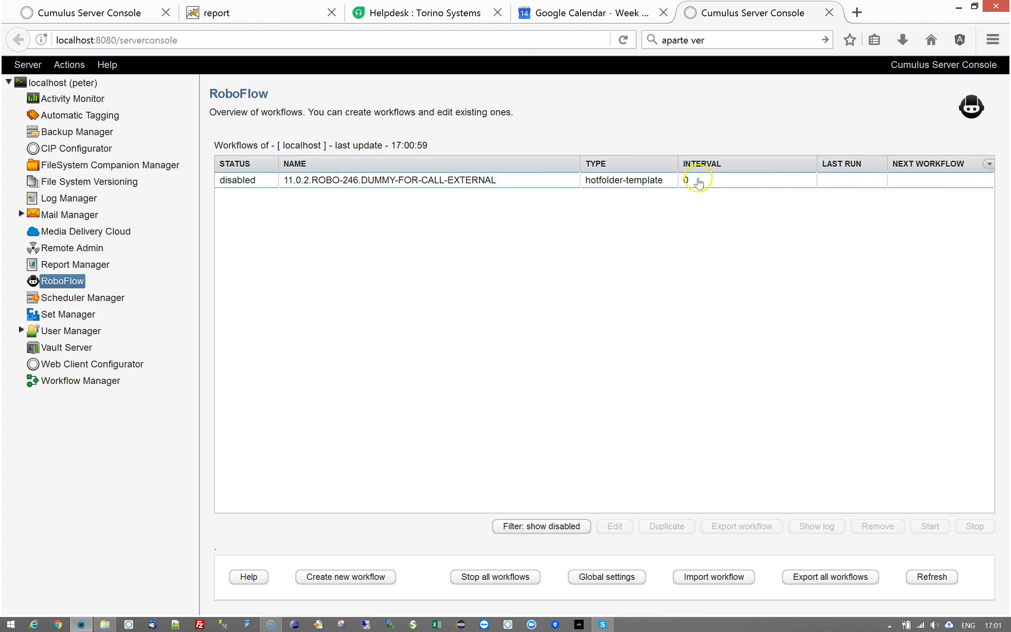
Step: Review the available workflow filters, and apply "Filter: show on demand" to the overview
left_click(542, 525)
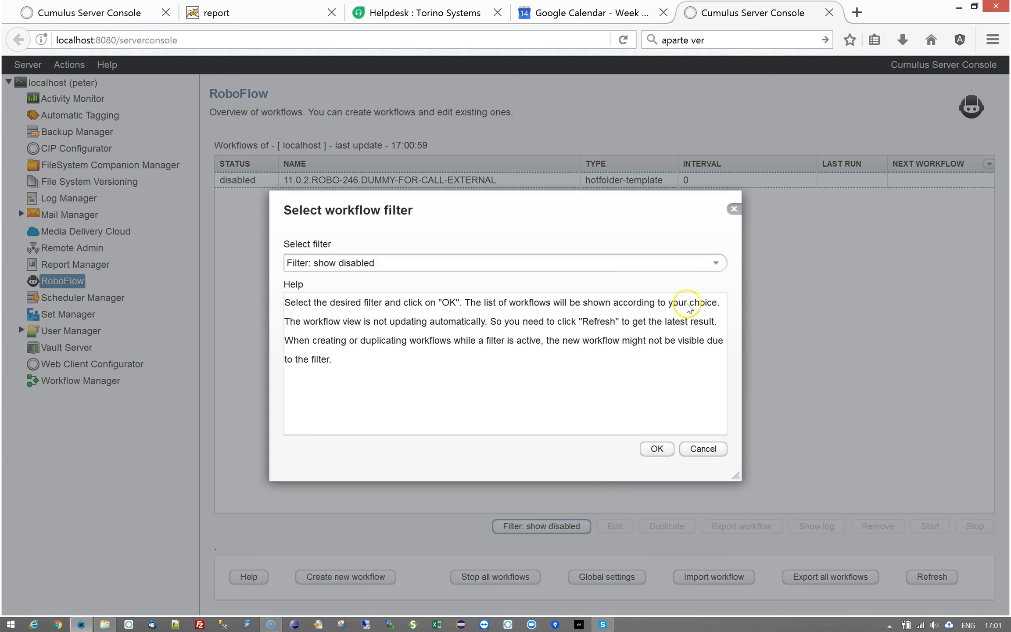
left_click(715, 262)
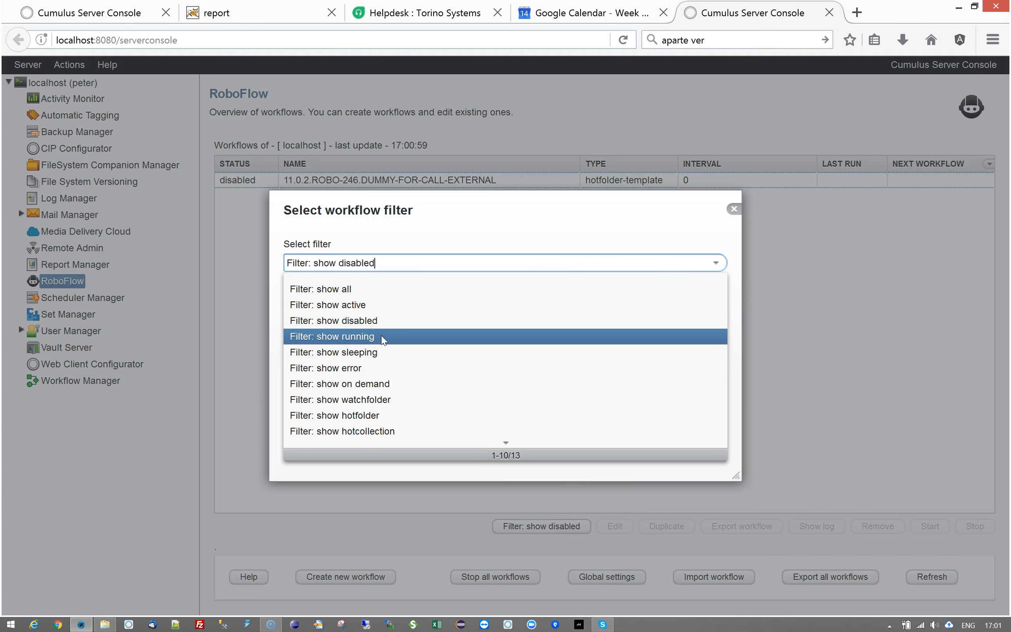
left_click(387, 352)
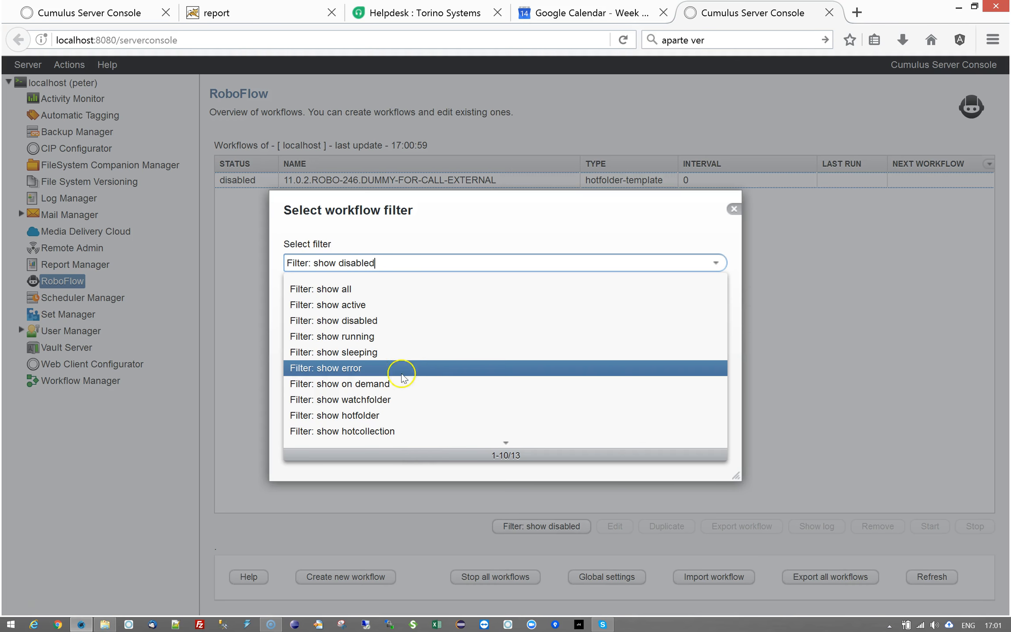
left_click(388, 386)
left_click(656, 448)
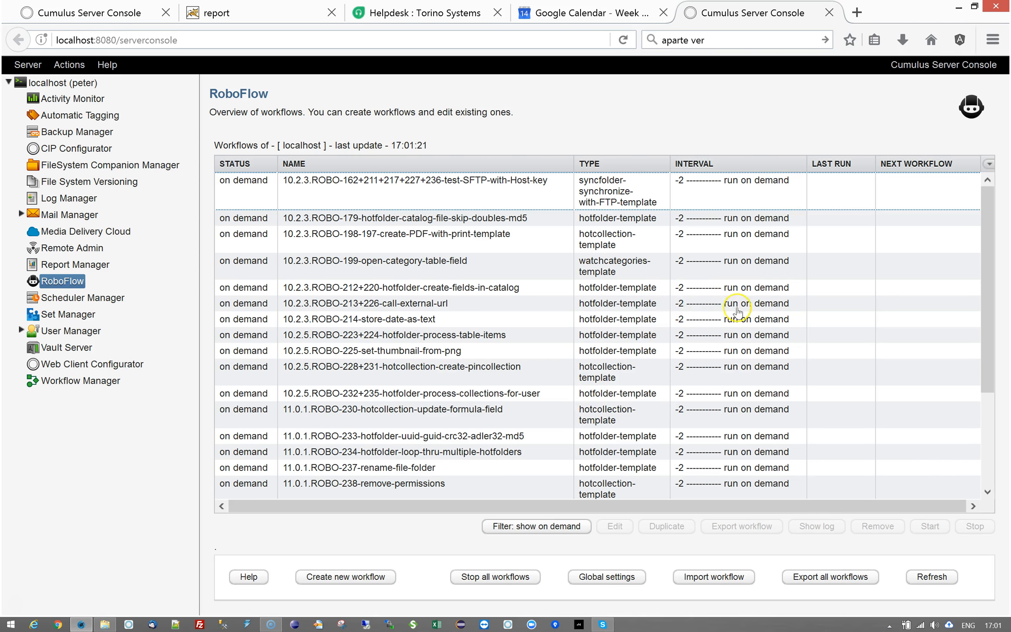
Step: Change the workflow overview filter to "Filter: show watchfolder"
left_click(544, 527)
left_click(714, 262)
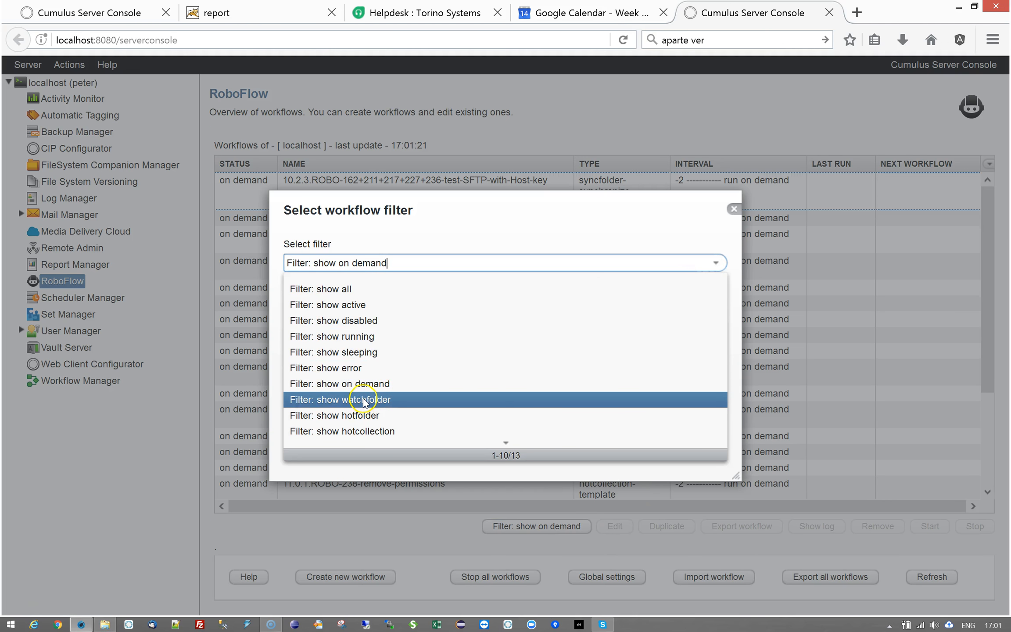
left_click(340, 400)
left_click(656, 448)
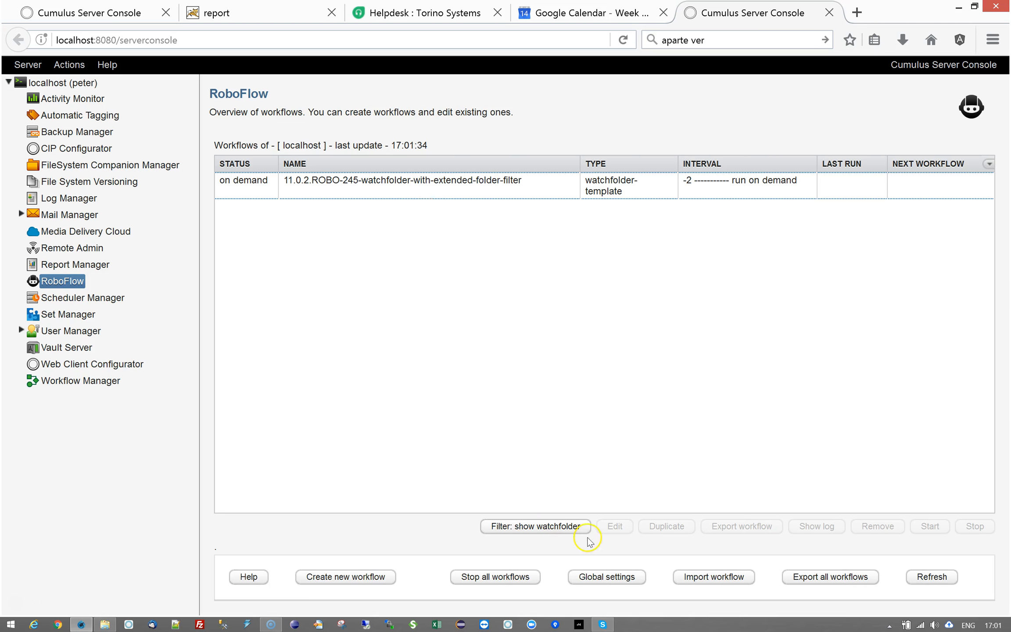
Step: Filter the workflow overview with "Filter: show hotfolder"
left_click(569, 526)
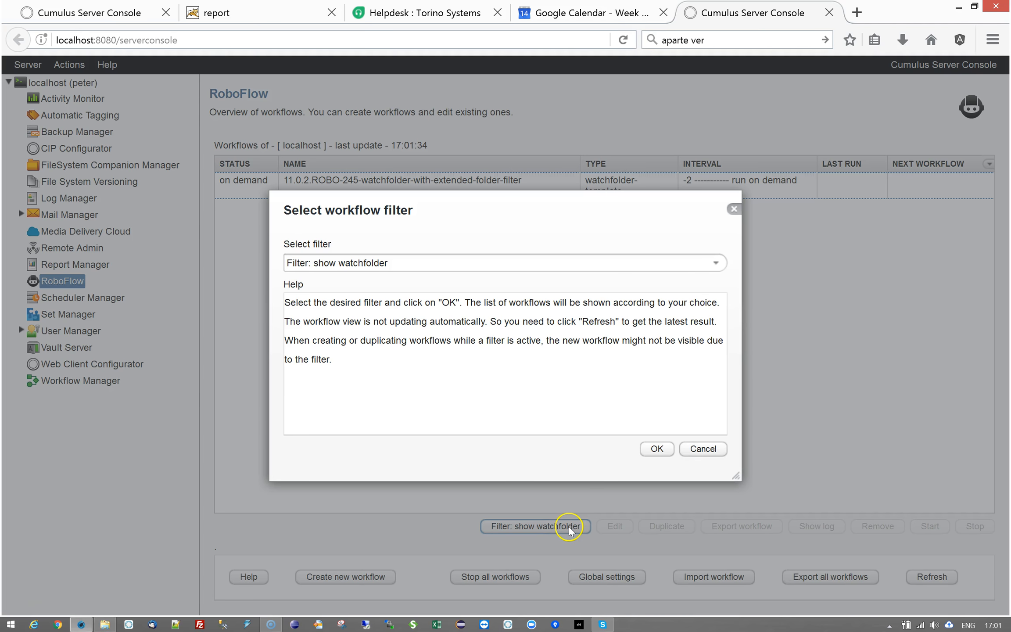
left_click(716, 263)
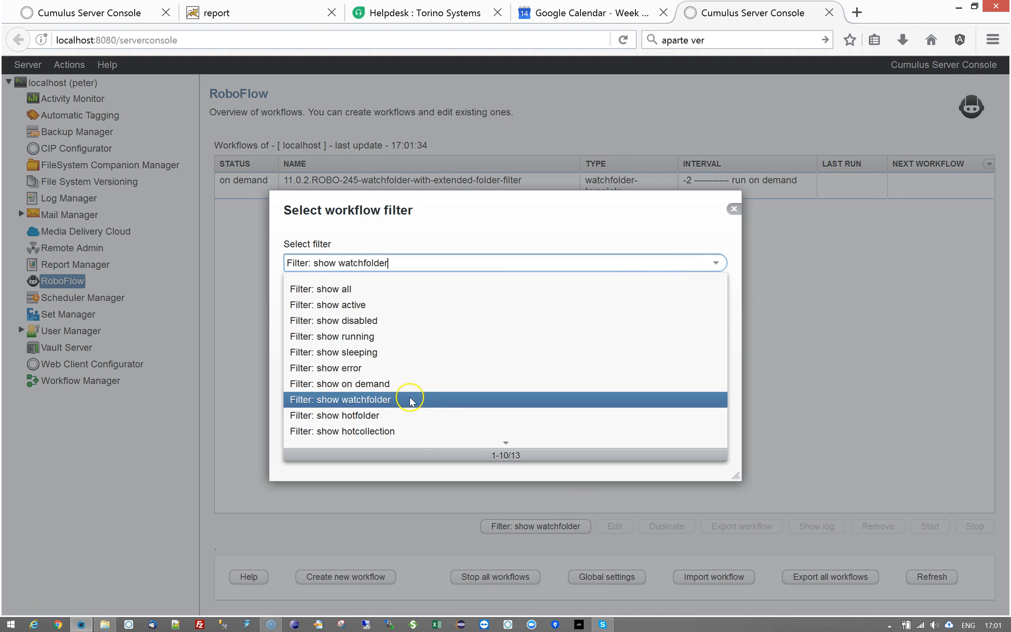
left_click(374, 416)
left_click(657, 448)
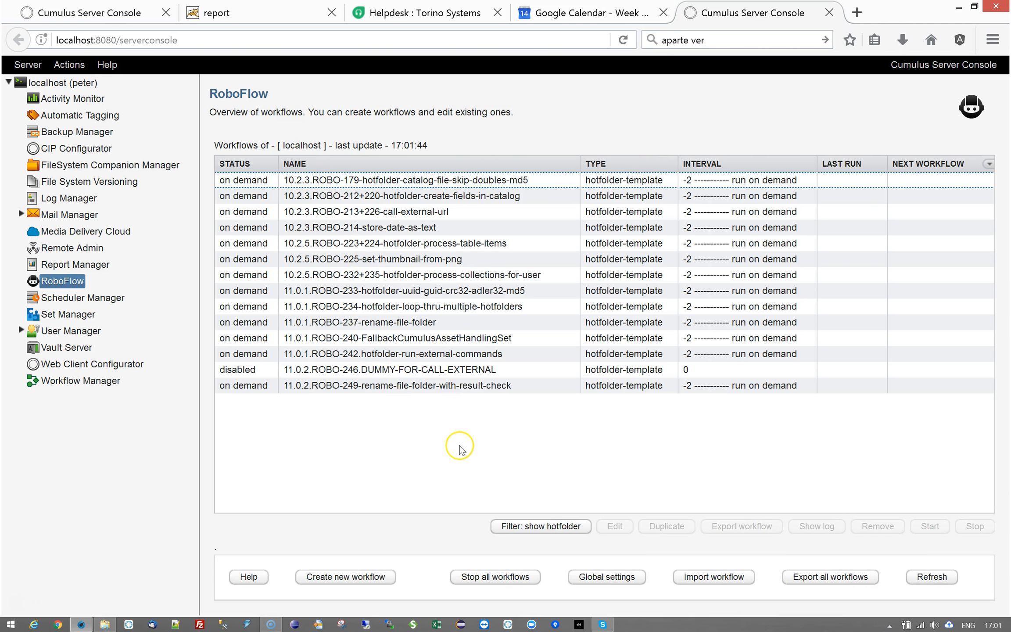
Step: Read the help text and options of the workflow filter, and reset the overview to "Filter: show all"
left_click(539, 527)
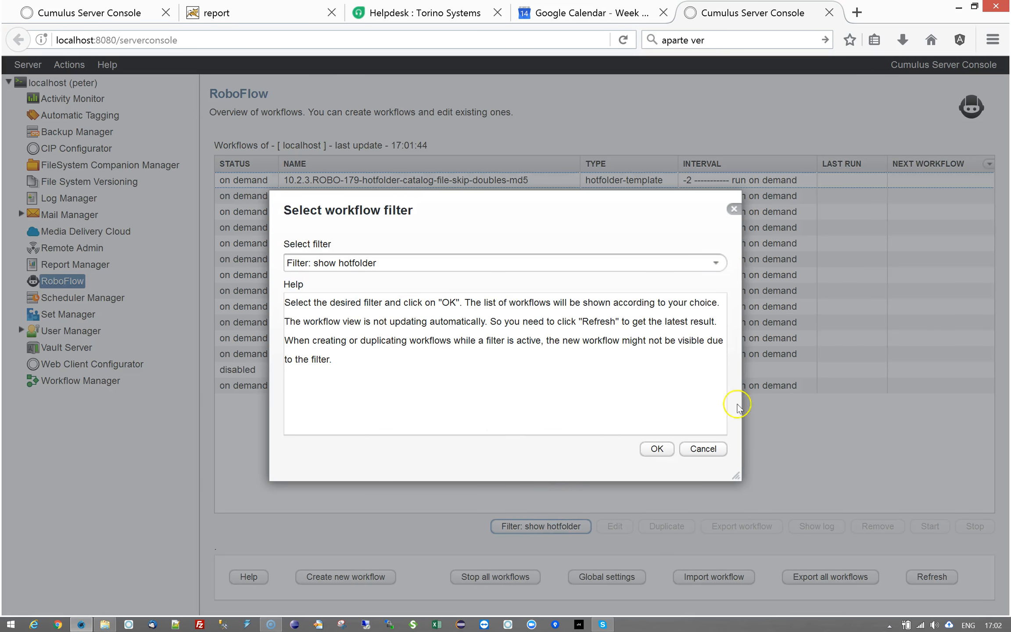
left_click(708, 448)
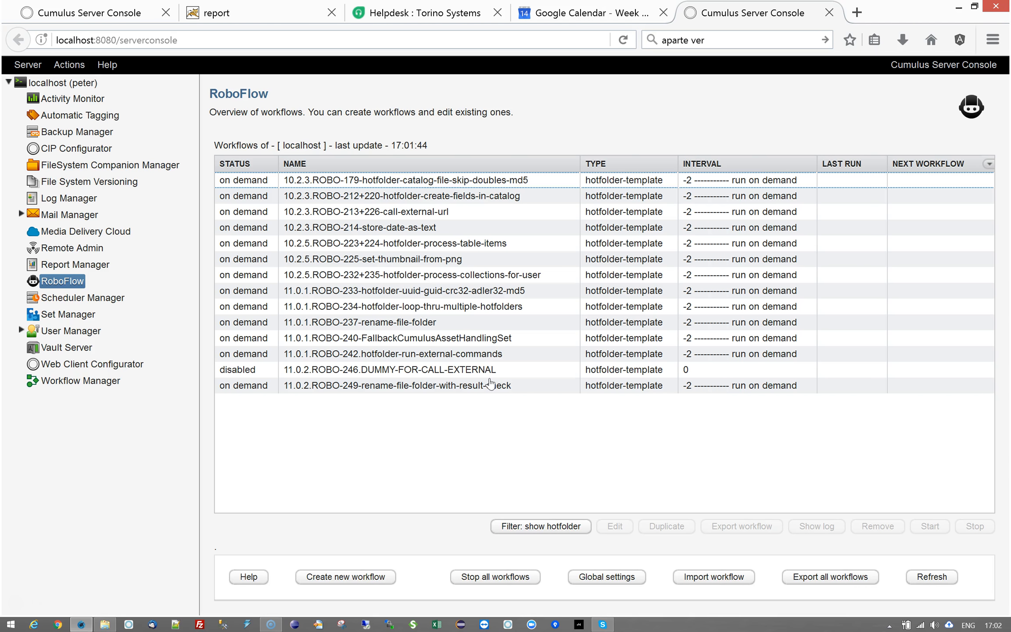
left_click(557, 528)
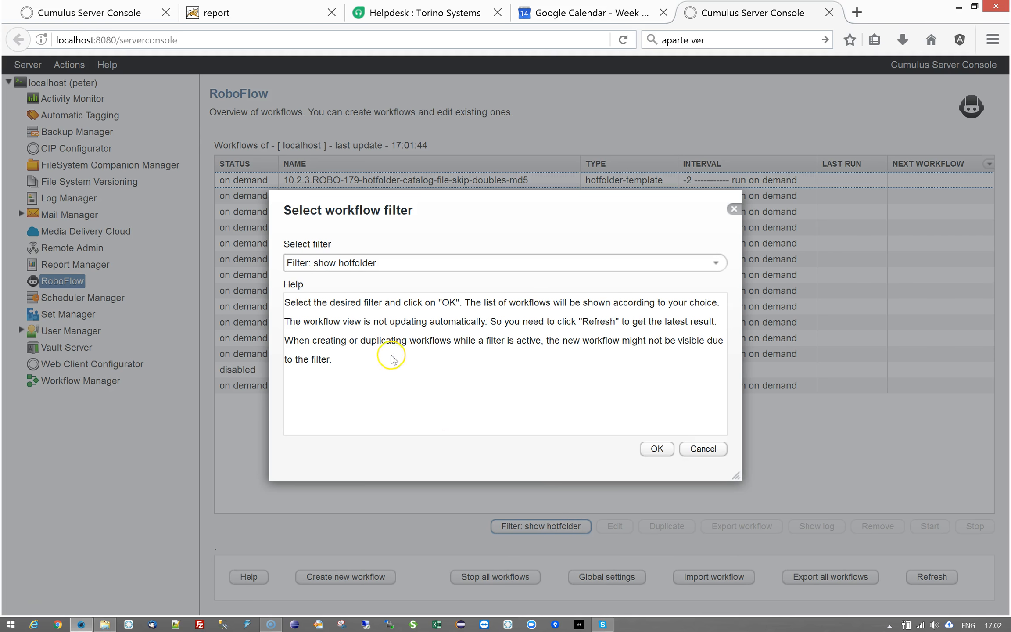
left_click(714, 263)
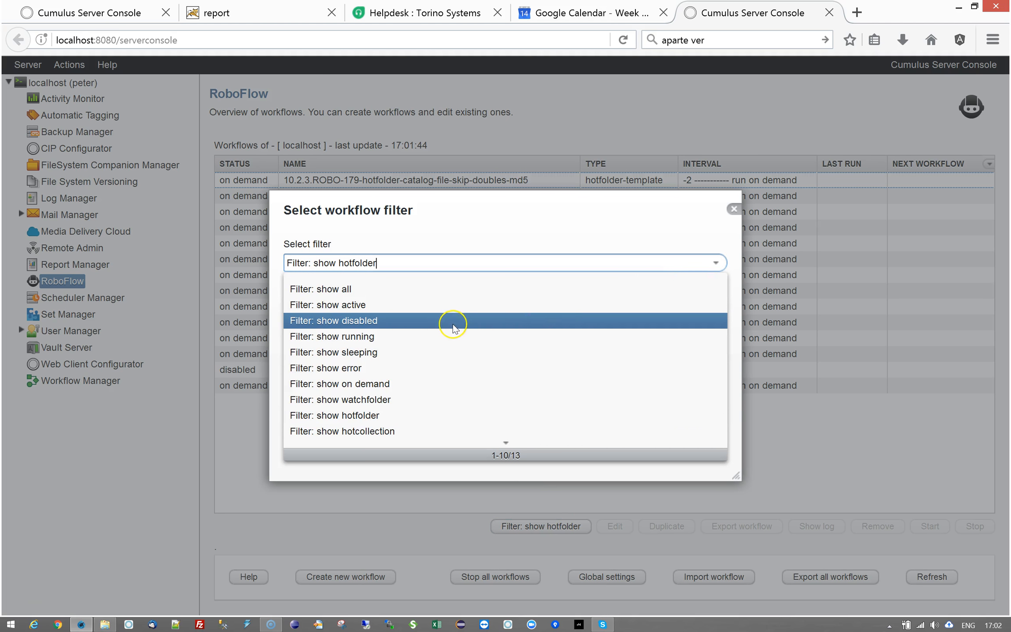
left_click(364, 290)
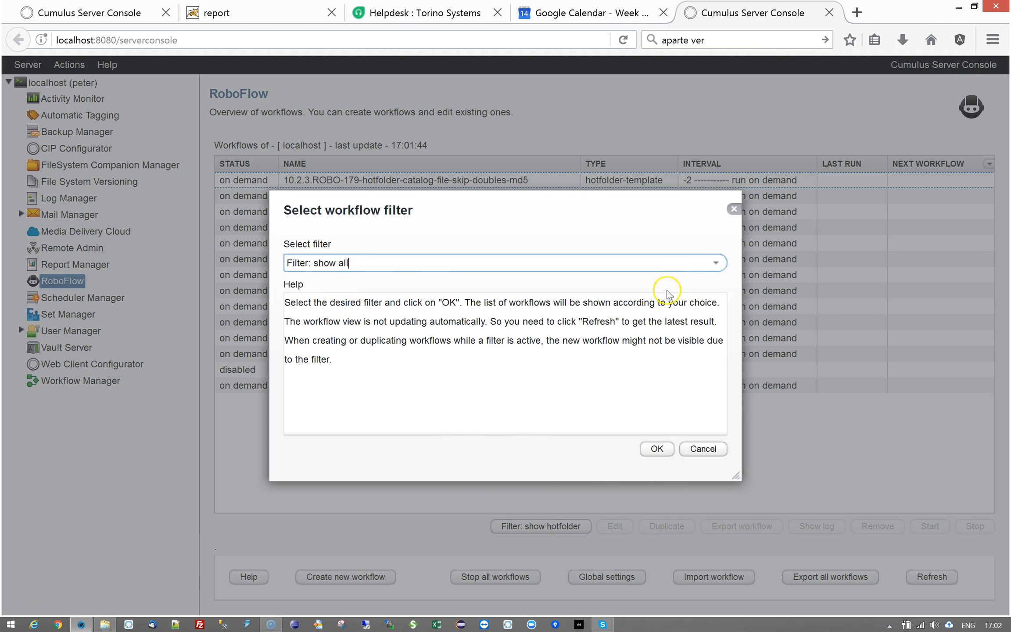
left_click(715, 263)
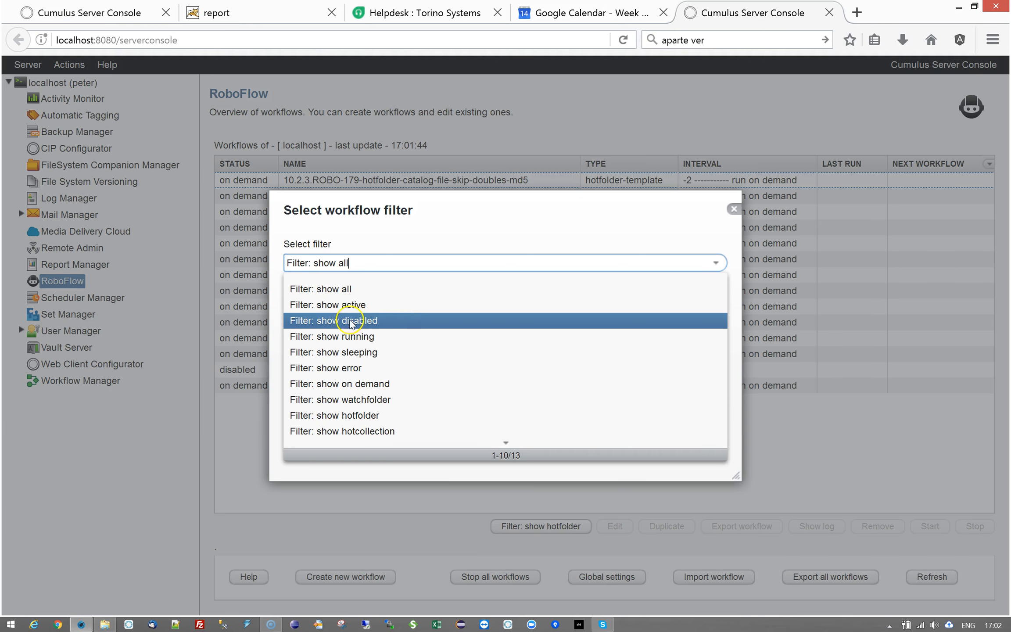
left_click(501, 240)
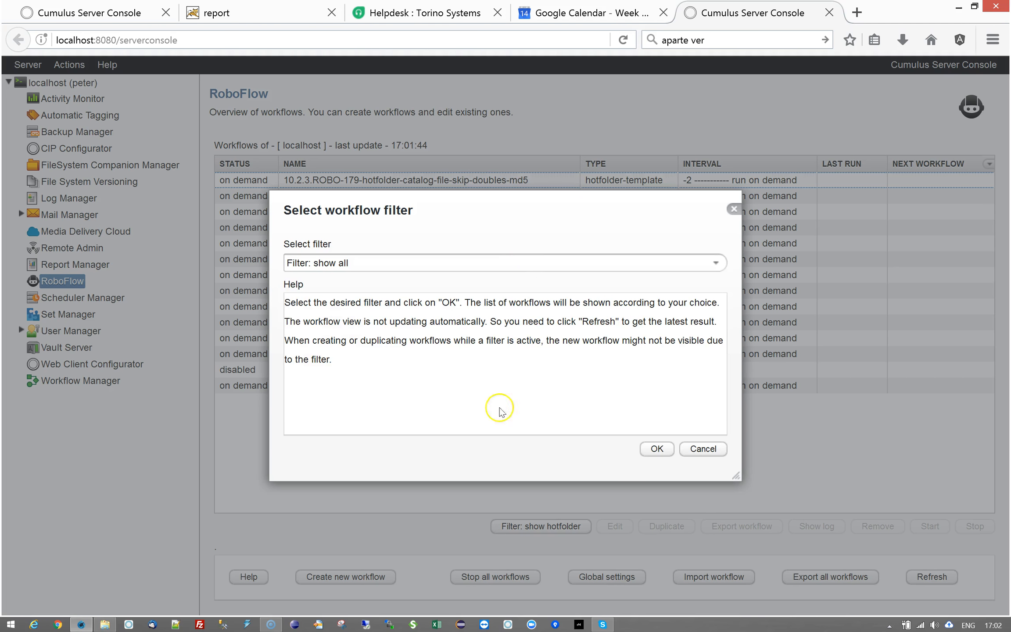
left_click(671, 453)
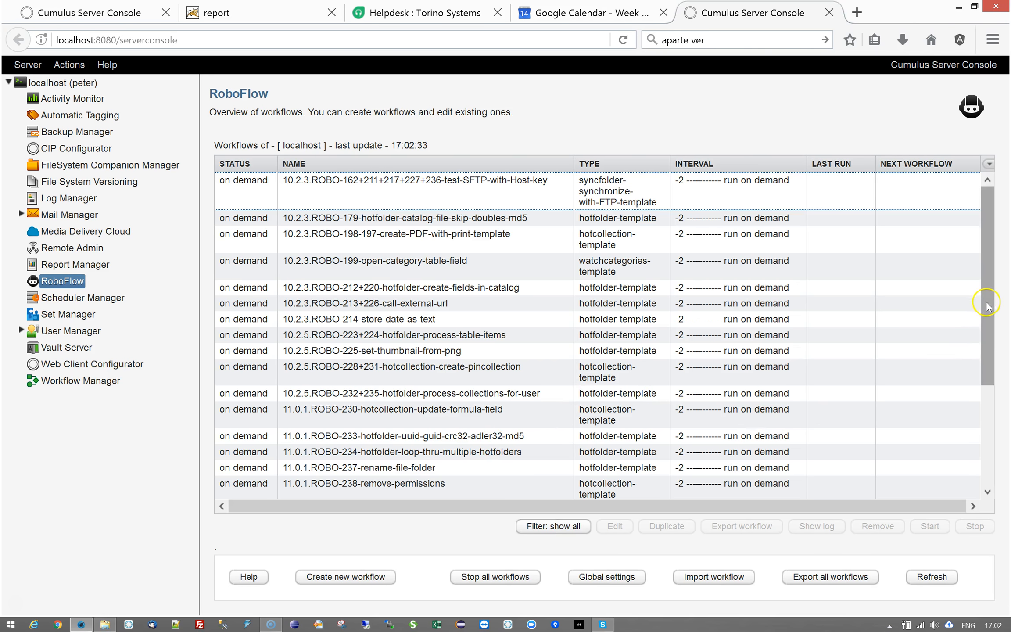
Step: Look through the complete workflow list down to the 11.0.2 workflows at its end
left_click_drag(986, 302, 997, 419)
scroll(536, 363, "up", 5)
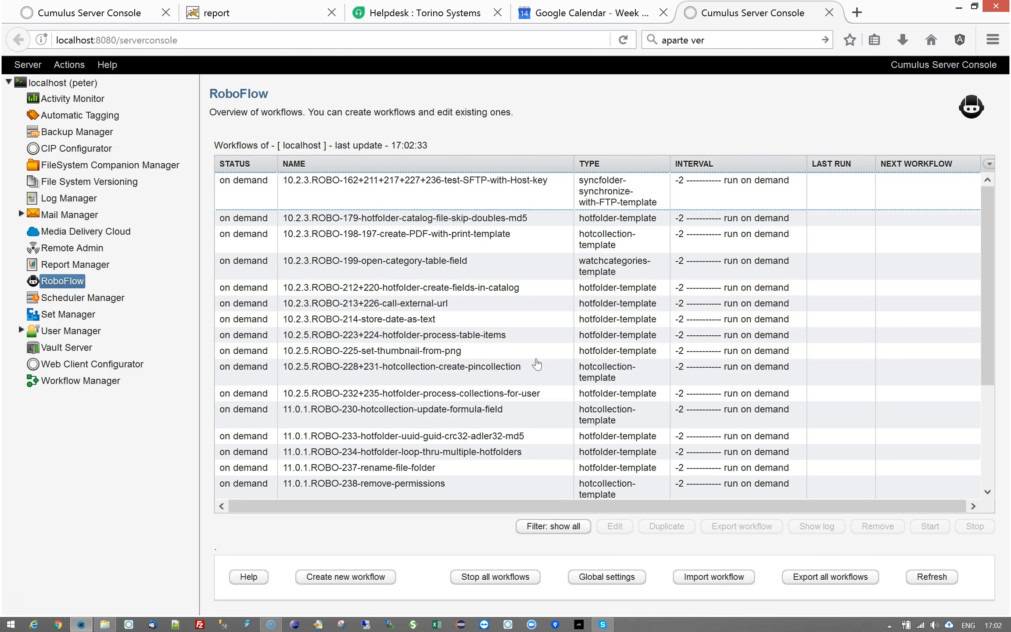
left_click_drag(986, 346, 986, 445)
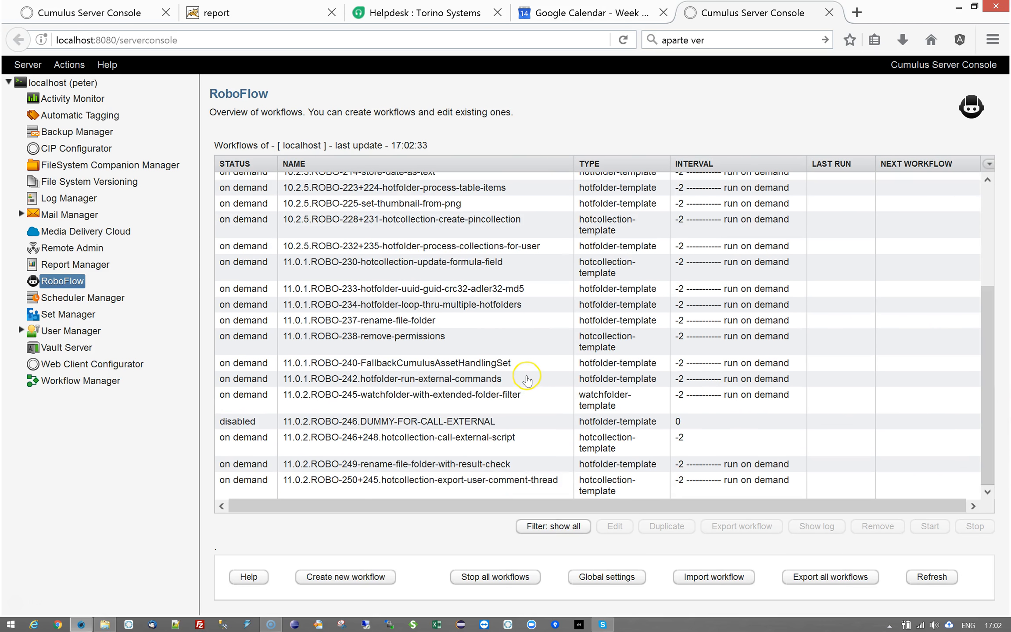